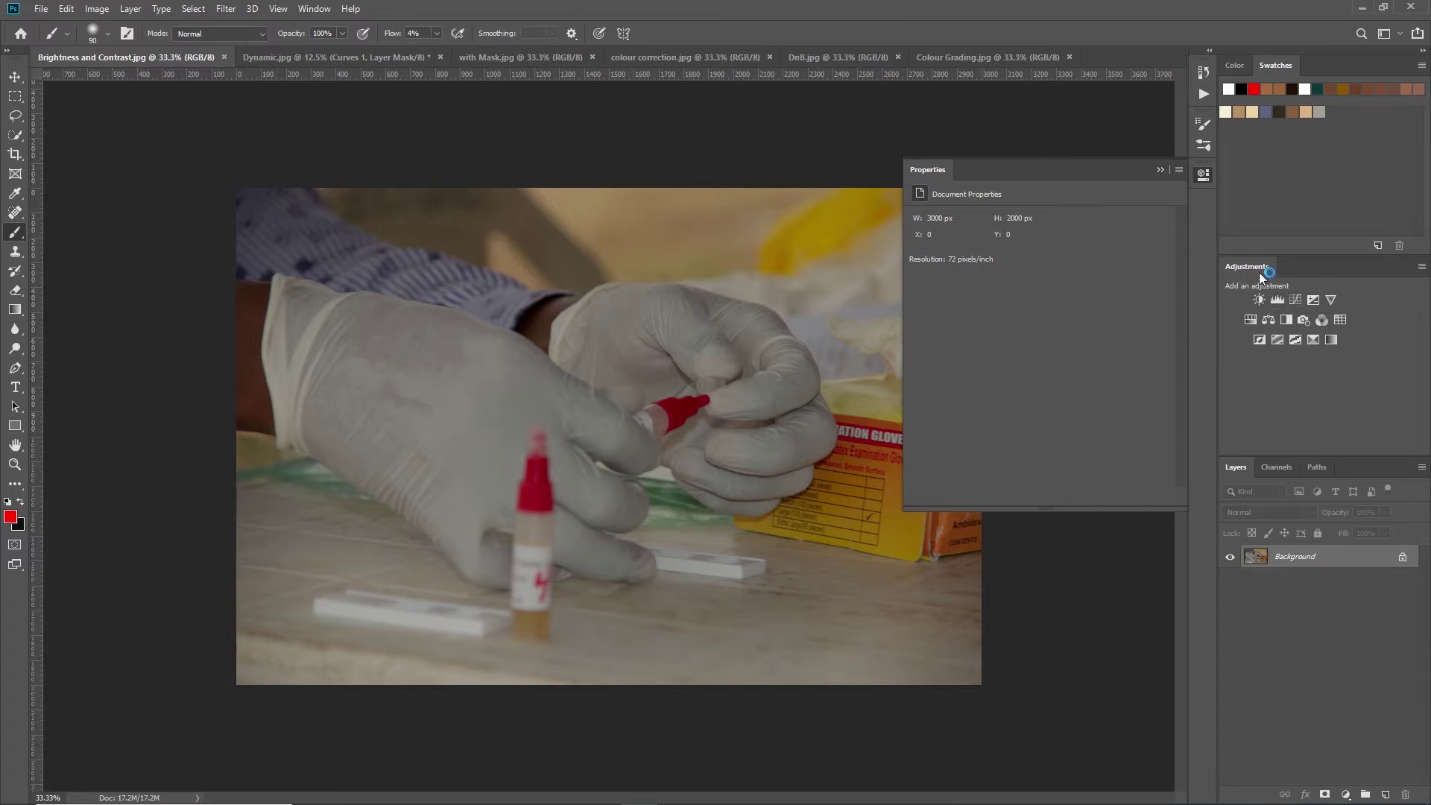
- Try brightening the gloved-hands photo with a Curves adjustment layer's midtone point, and delete that layer
left_click(1296, 302)
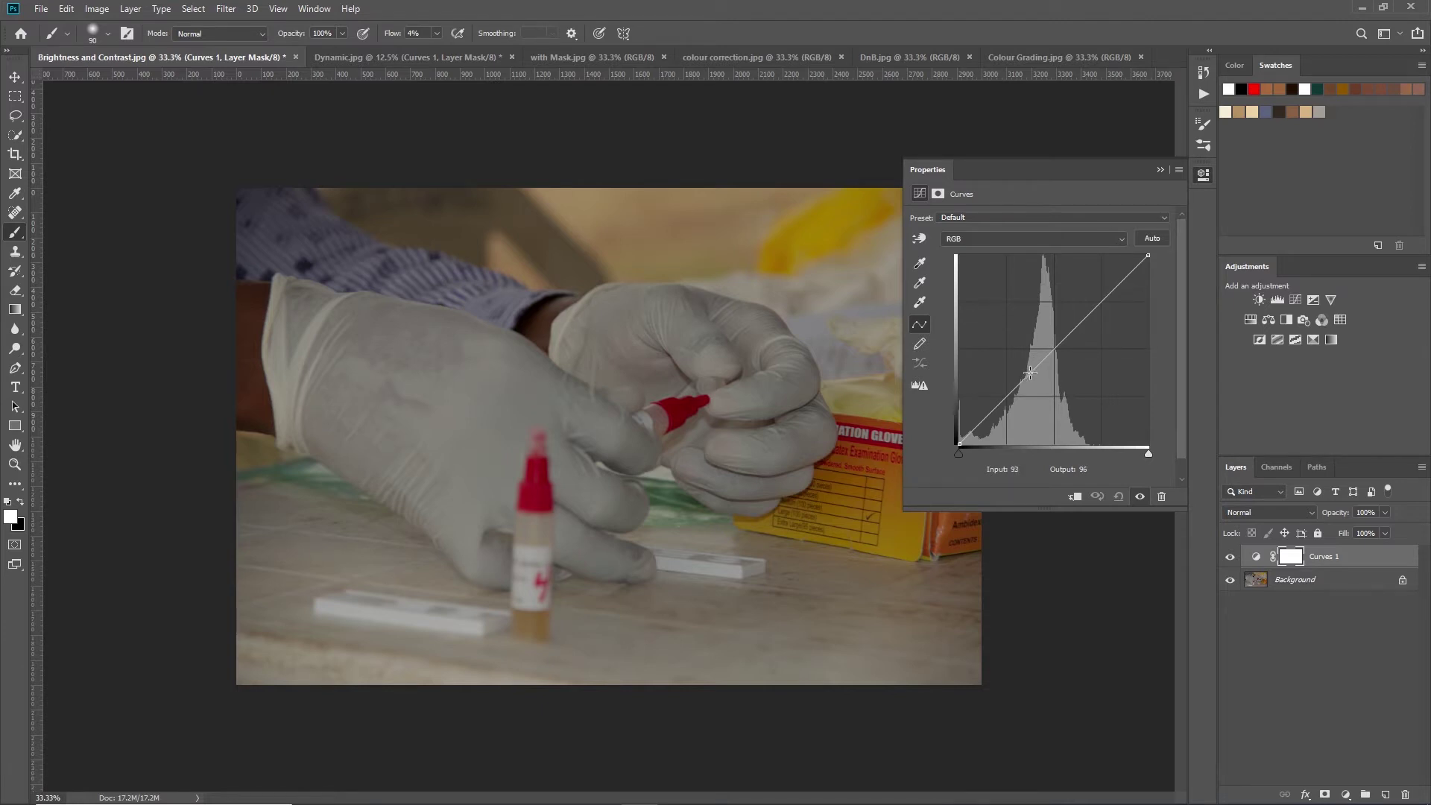
left_click_drag(1052, 351, 1052, 298)
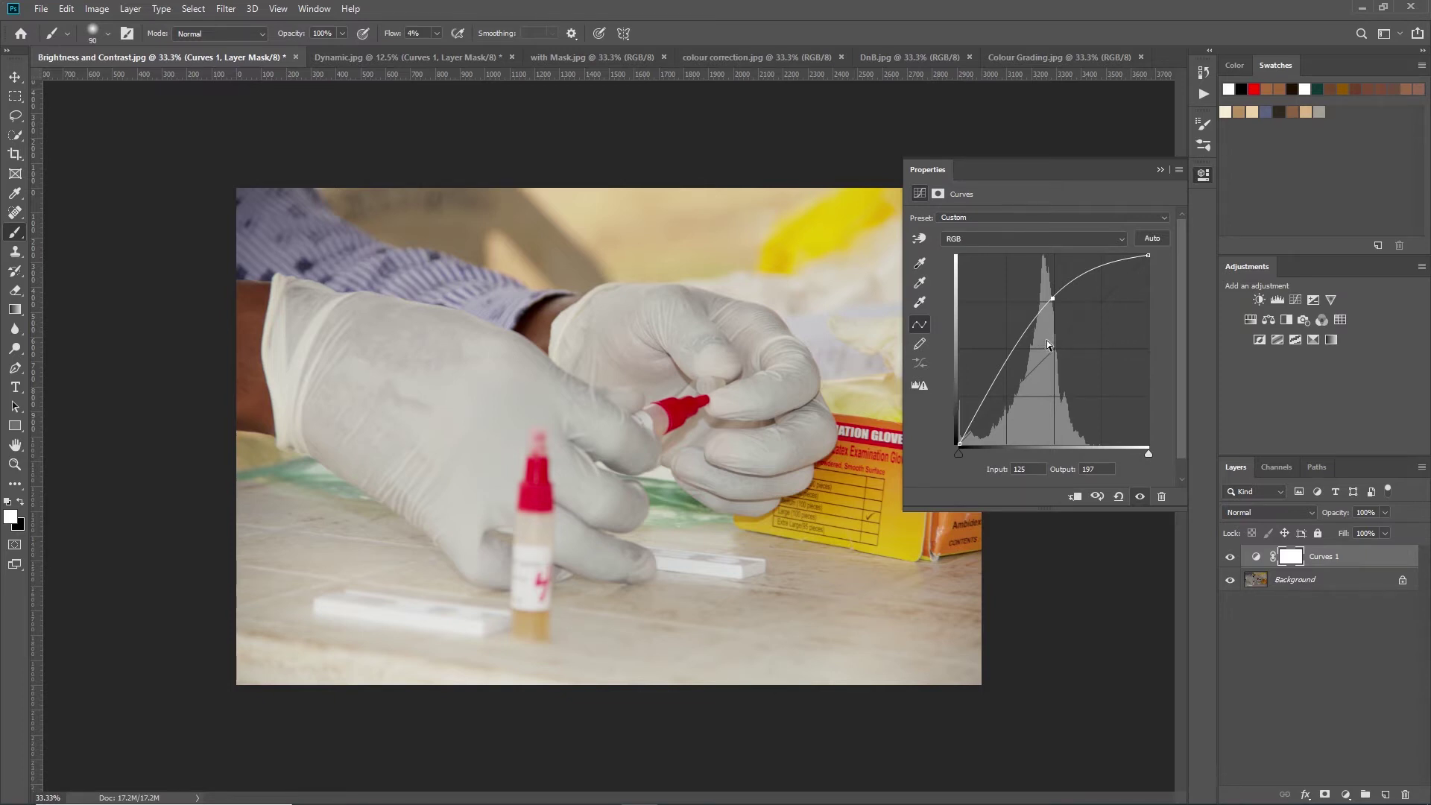
left_click_drag(1050, 301, 1053, 348)
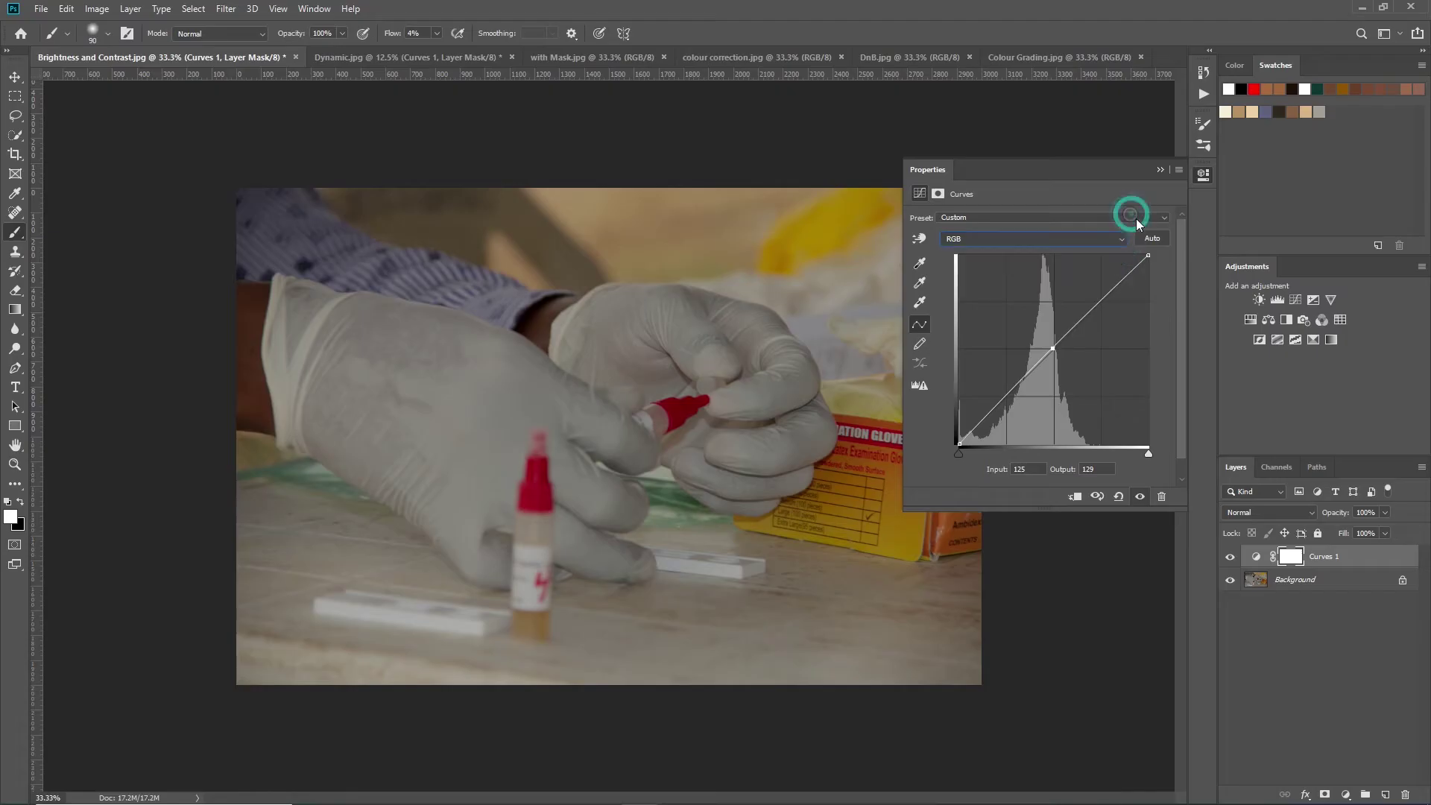
left_click(1136, 218)
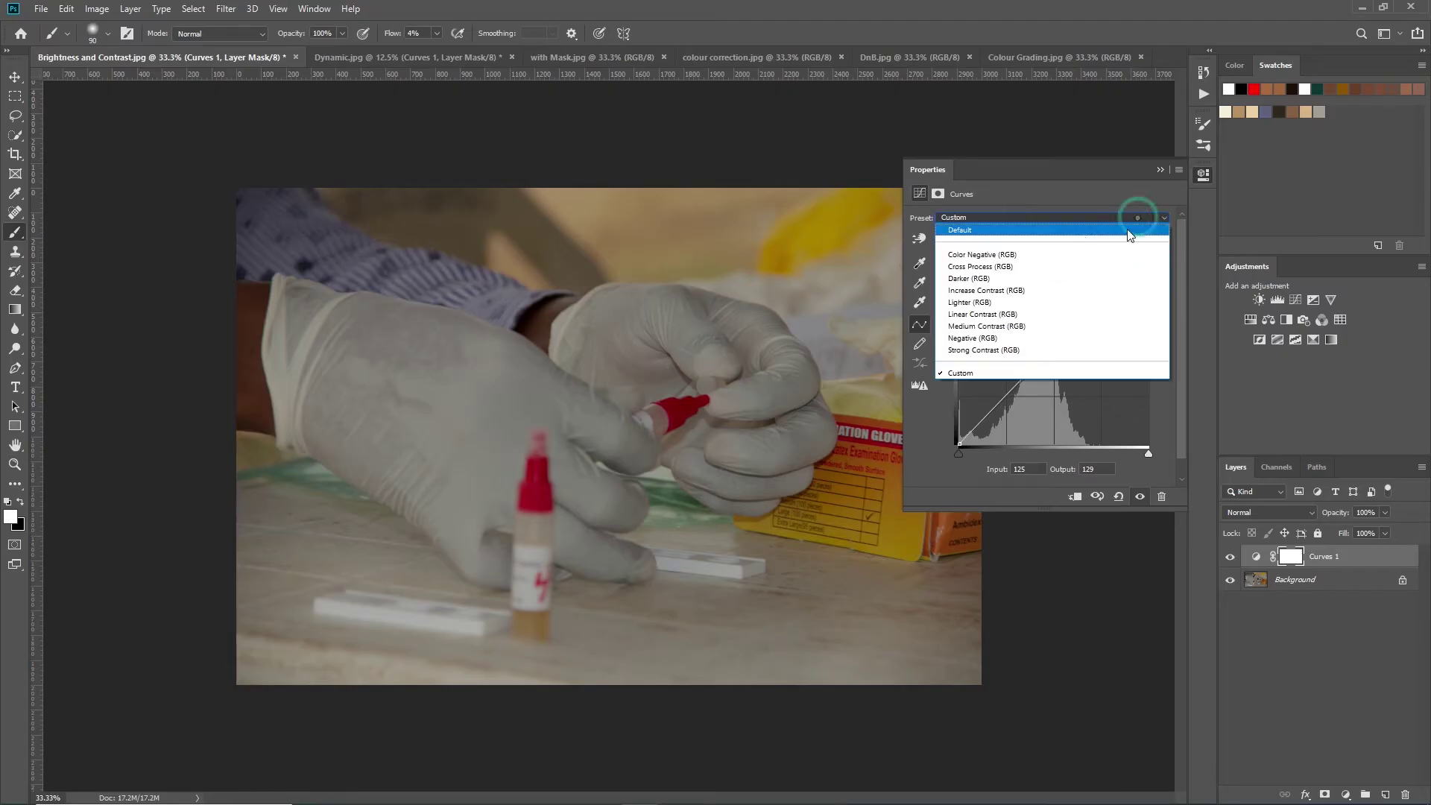
left_click(1106, 231)
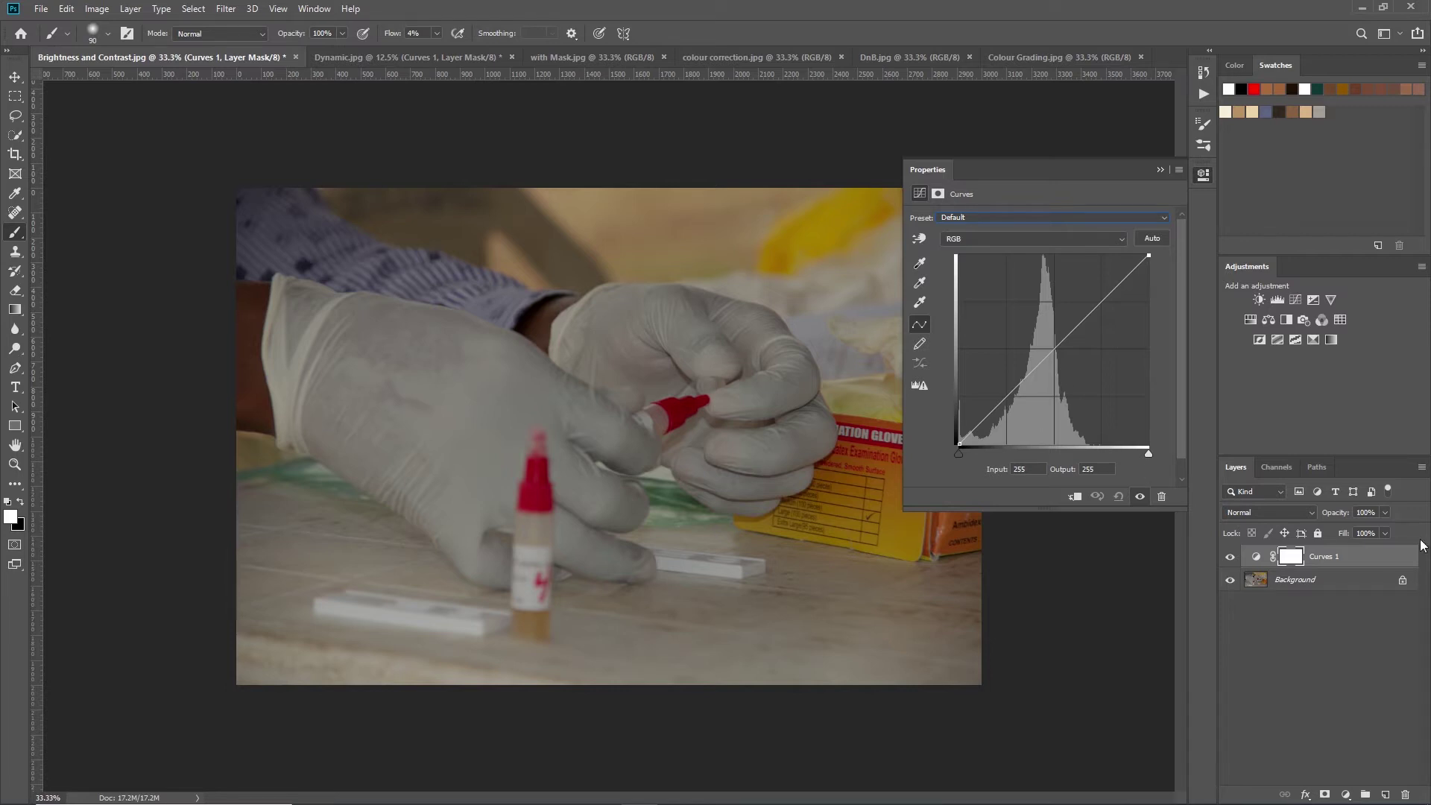
left_click_drag(1396, 559, 1406, 794)
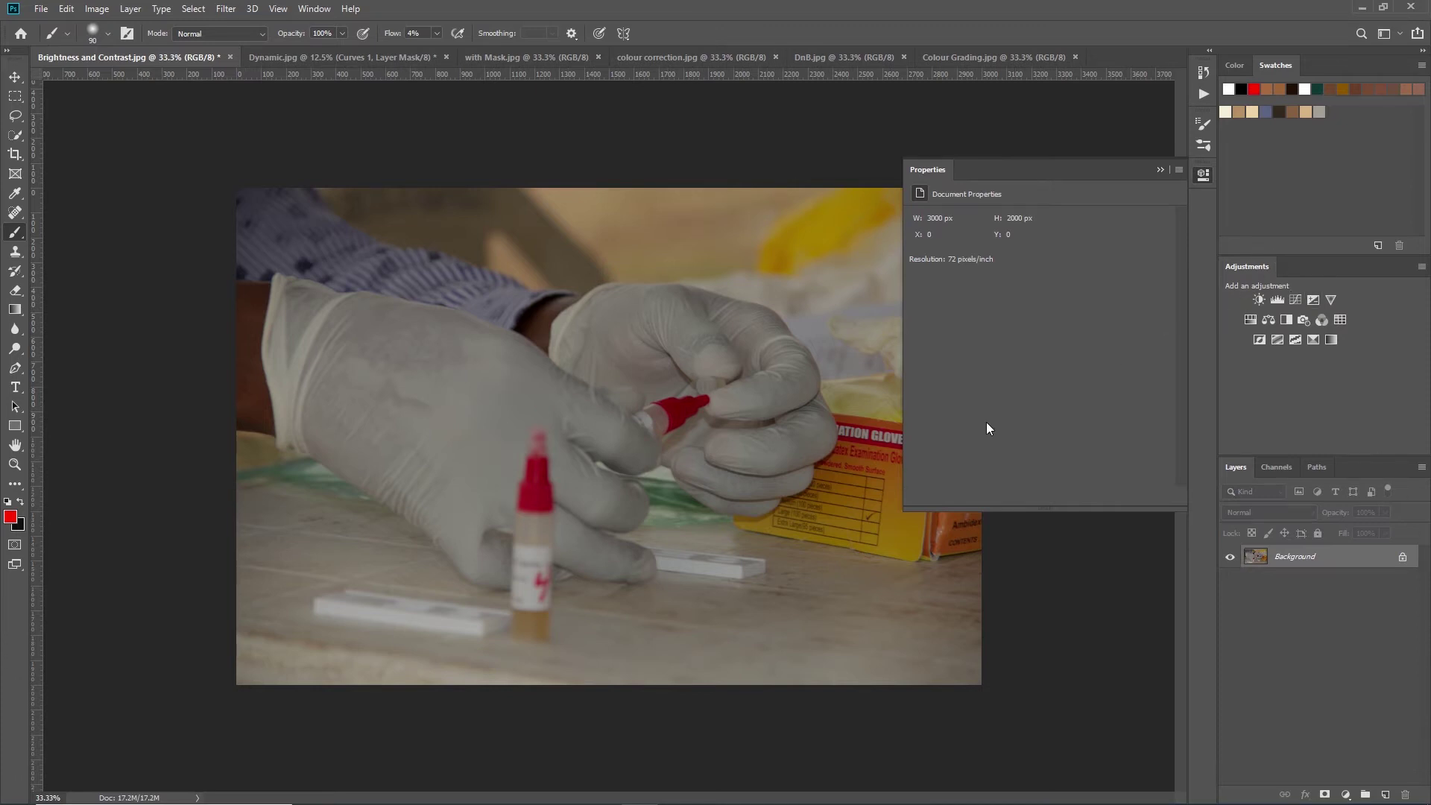
- Add a Curves adjustment layer with an S-curve, raising the highlights and setting the shadow point to input 50, output 44, and compare before and after
left_click(1295, 301)
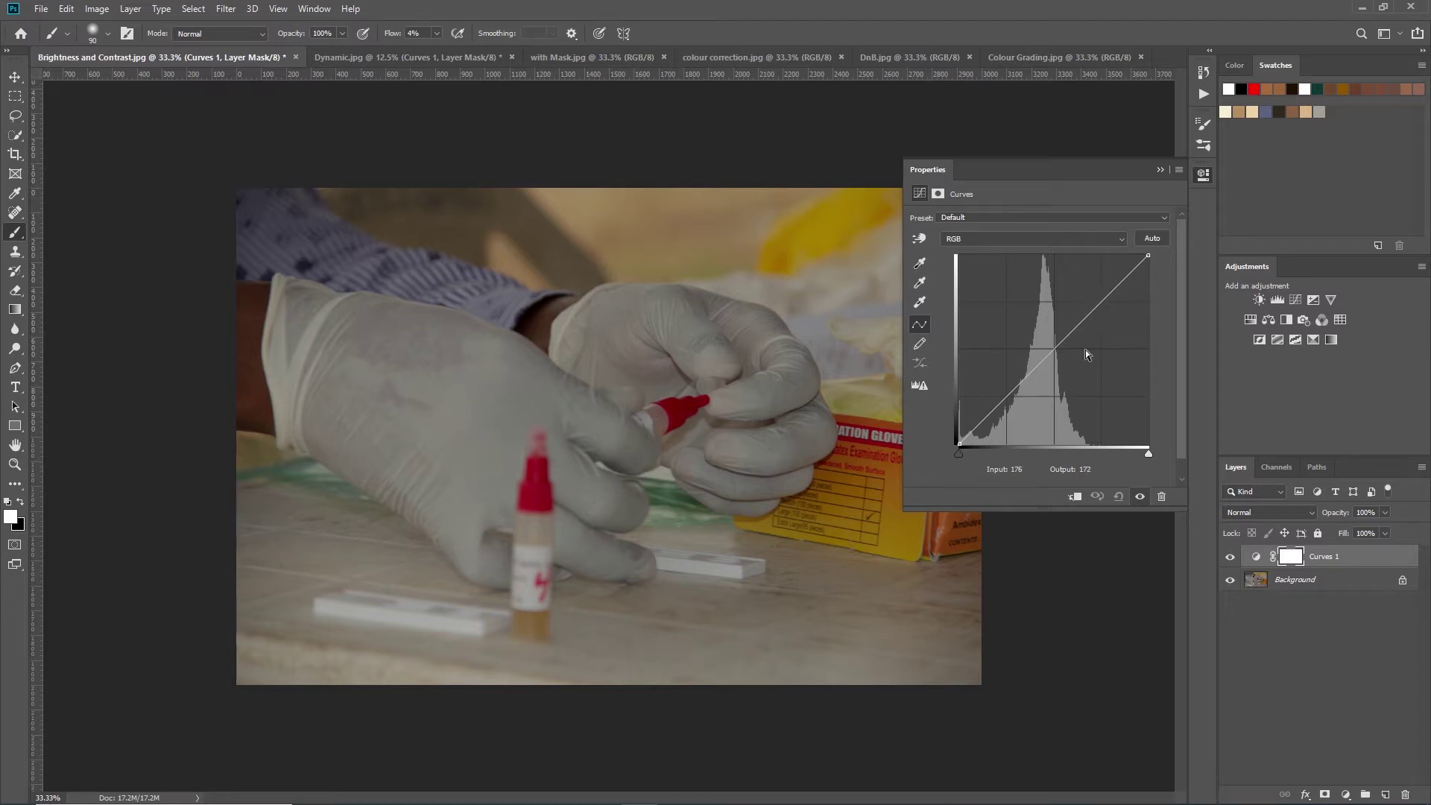
left_click_drag(1098, 306, 1106, 276)
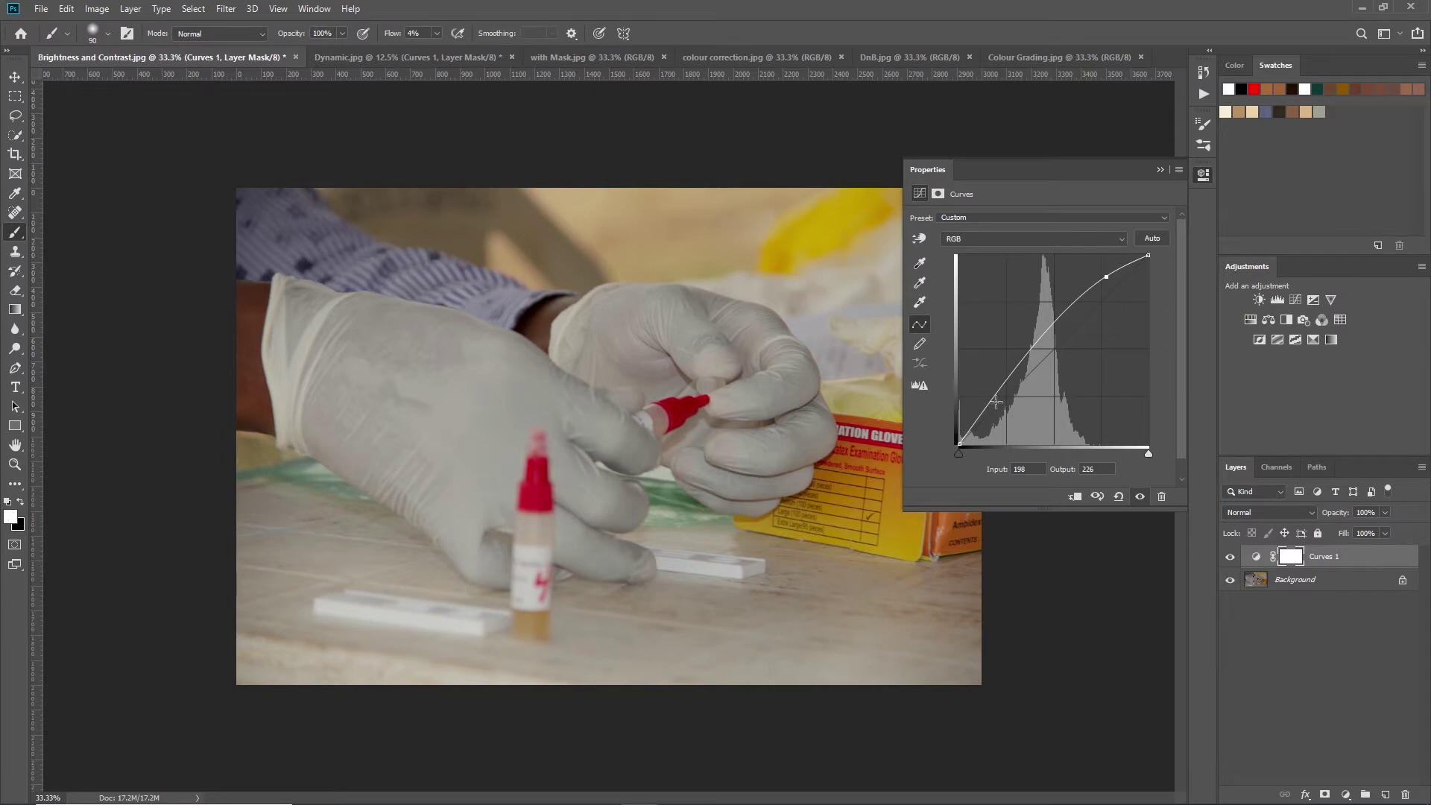
left_click_drag(994, 396, 999, 412)
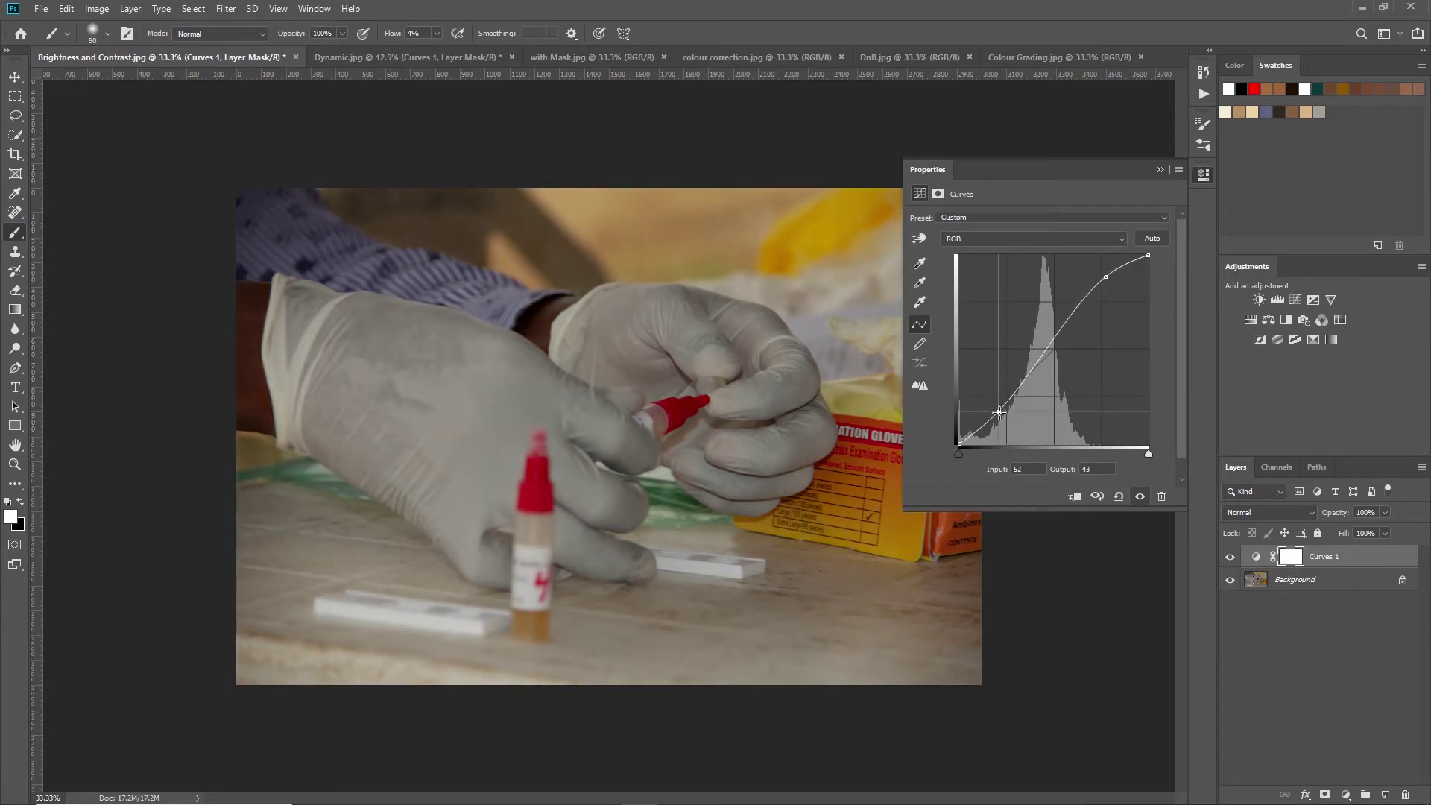
left_click(1106, 276)
left_click_drag(1106, 276, 1091, 280)
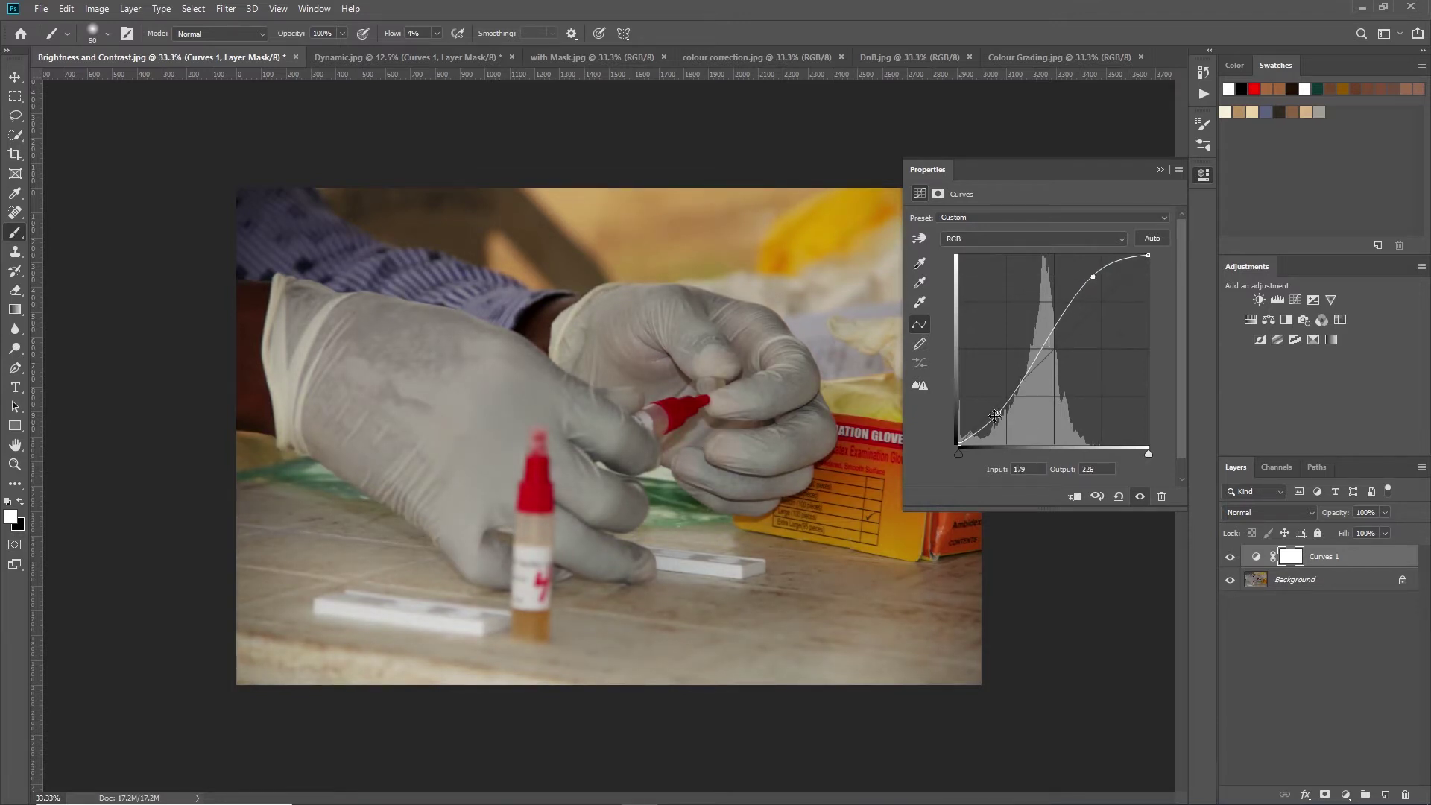
left_click_drag(999, 412, 1000, 414)
left_click_drag(1092, 277, 1077, 284)
left_click_drag(998, 412, 997, 411)
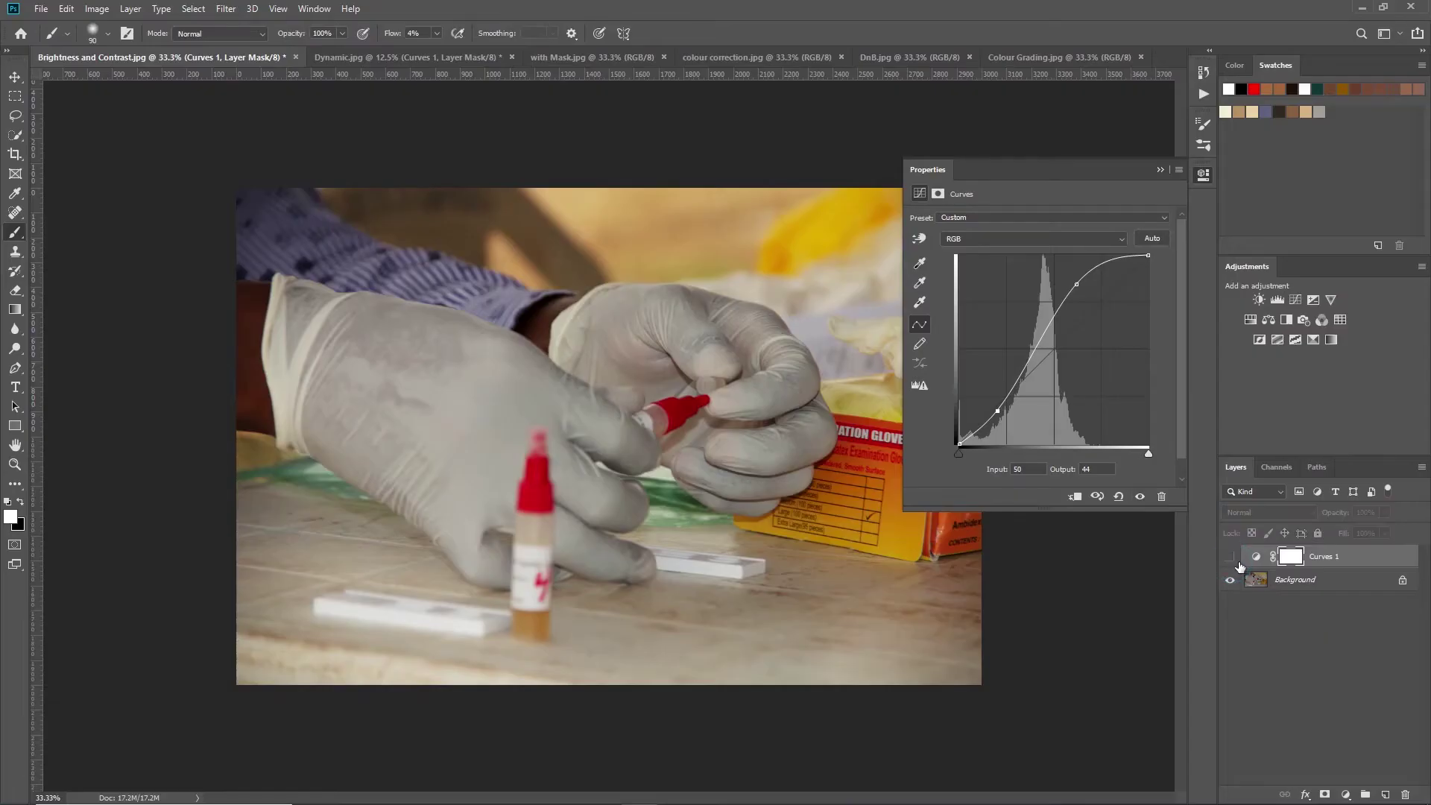
left_click(1230, 557)
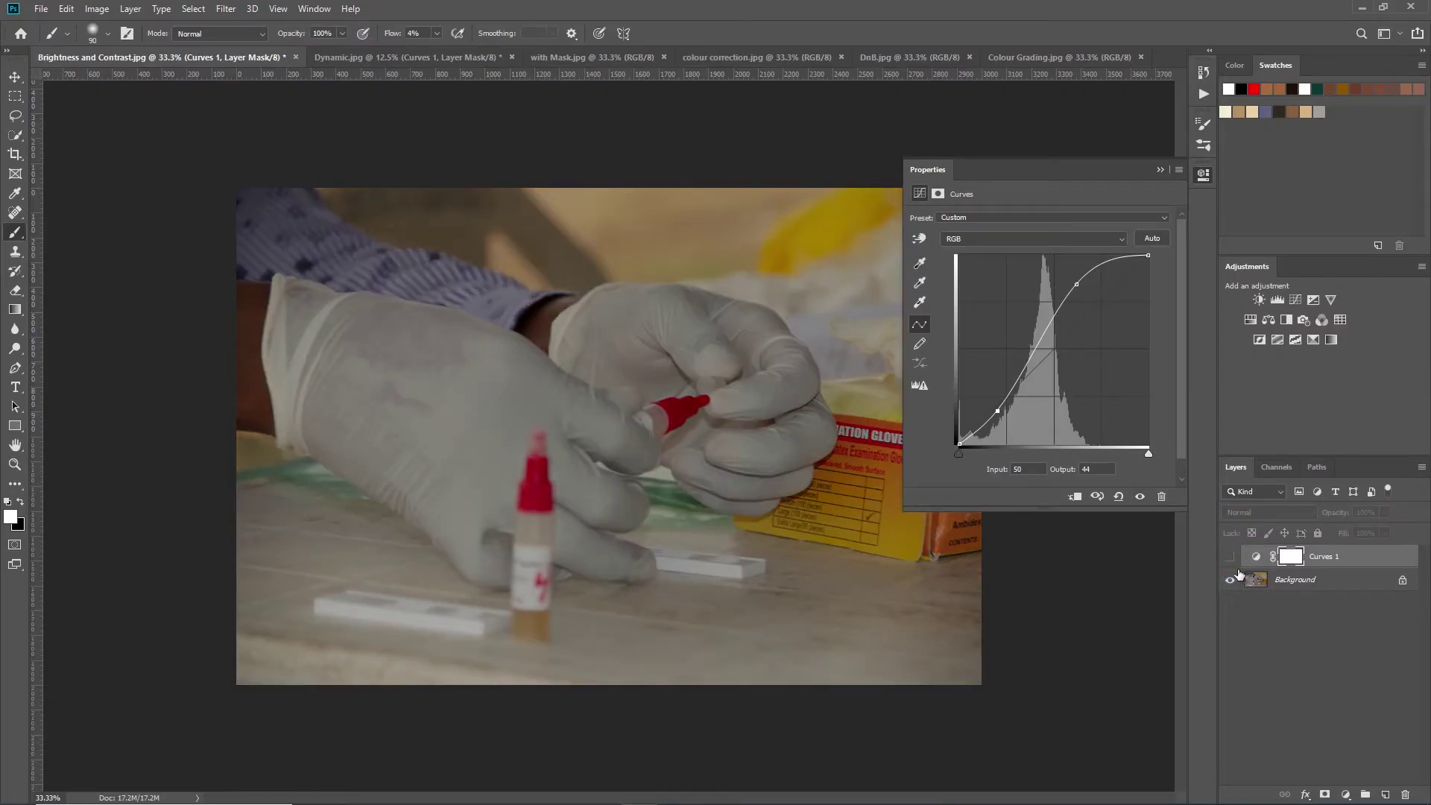
left_click(1230, 557)
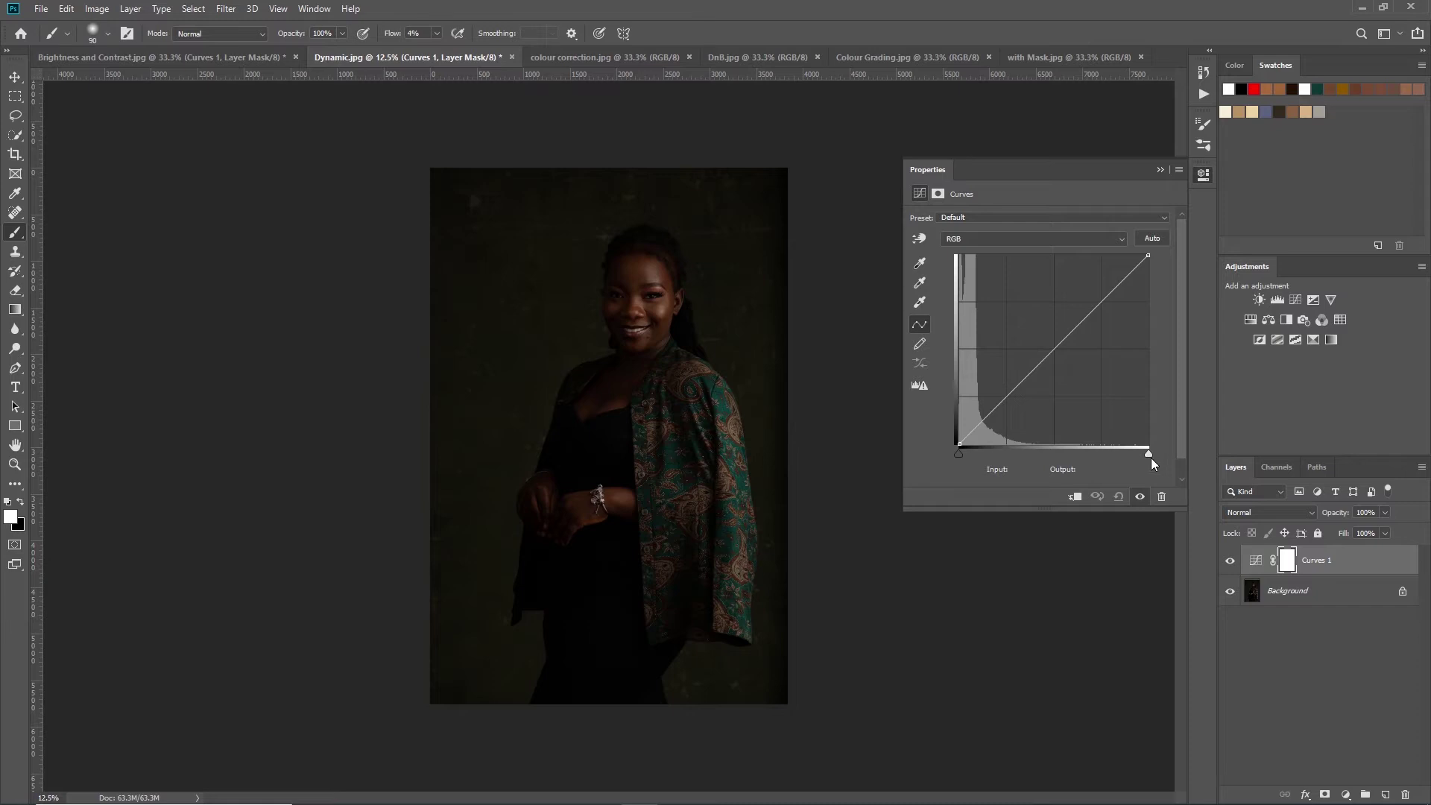
- Try brightening the dark portrait in Dynamic.jpg by moving the curve's white point to input about 100, and reset the curve
left_click_drag(1148, 455, 1035, 449)
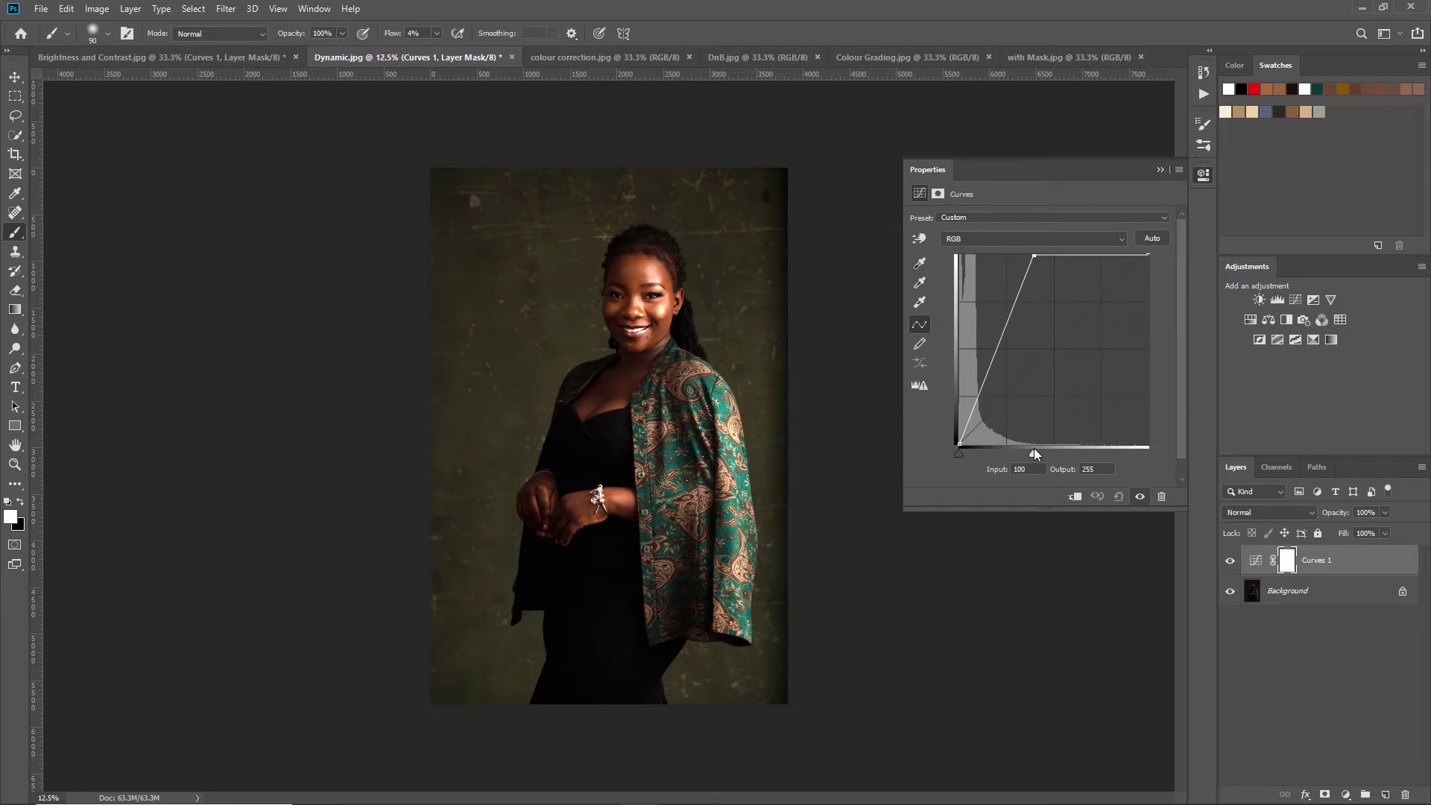
left_click_drag(1034, 451, 1036, 452)
left_click_drag(1034, 454, 1043, 463)
left_click(1118, 497)
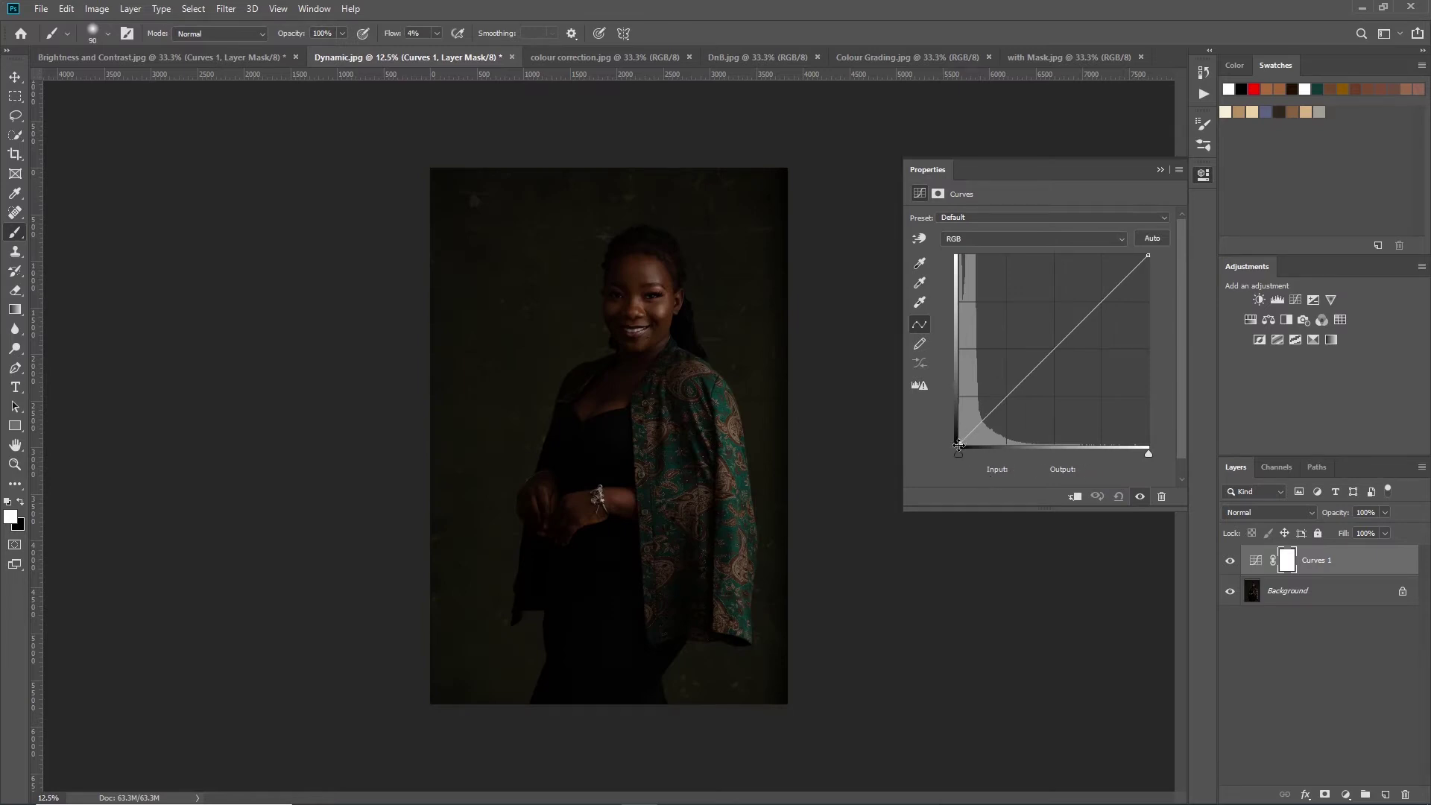
- Lift the black point of the portrait's curve to output 38
left_click_drag(959, 443, 945, 425)
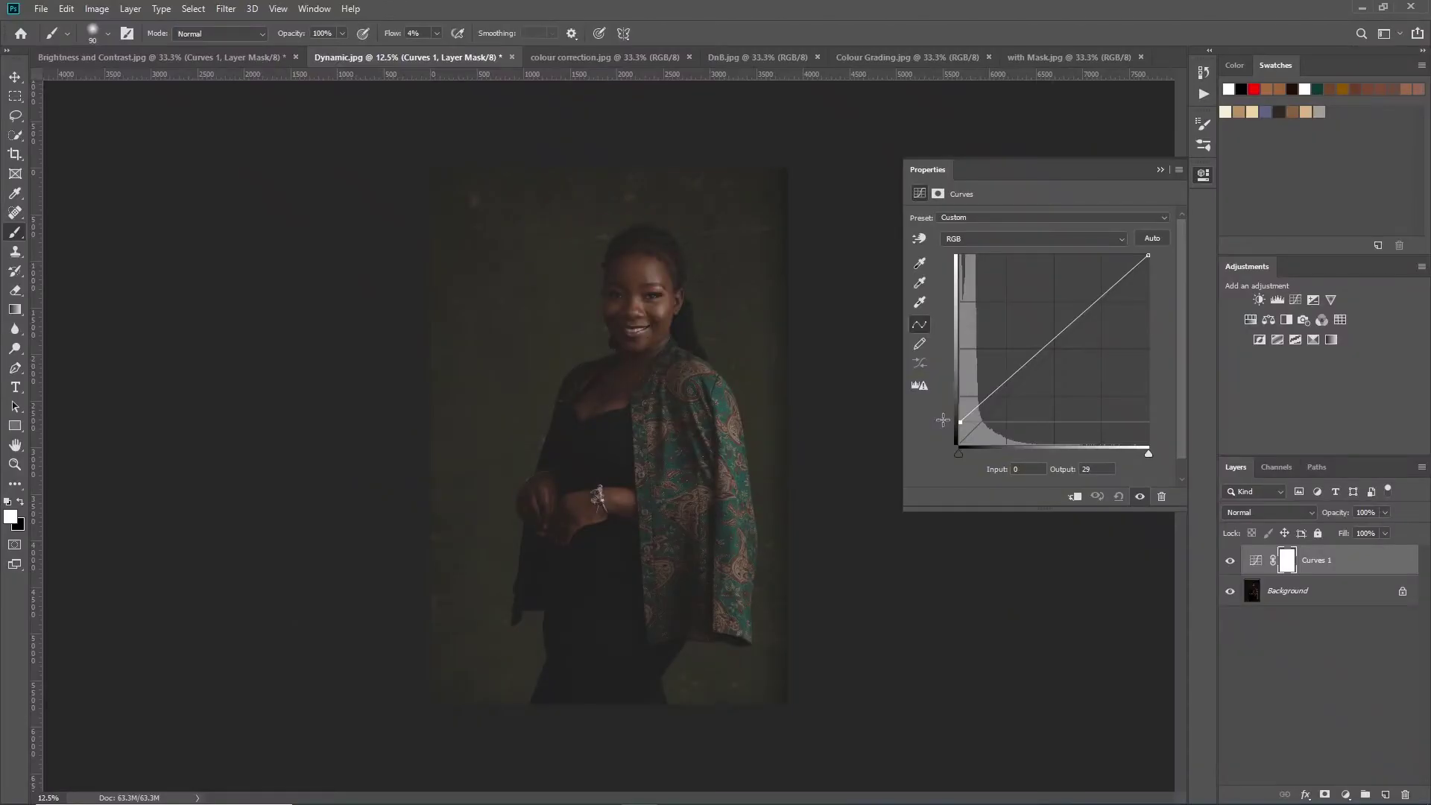
left_click_drag(945, 421, 943, 414)
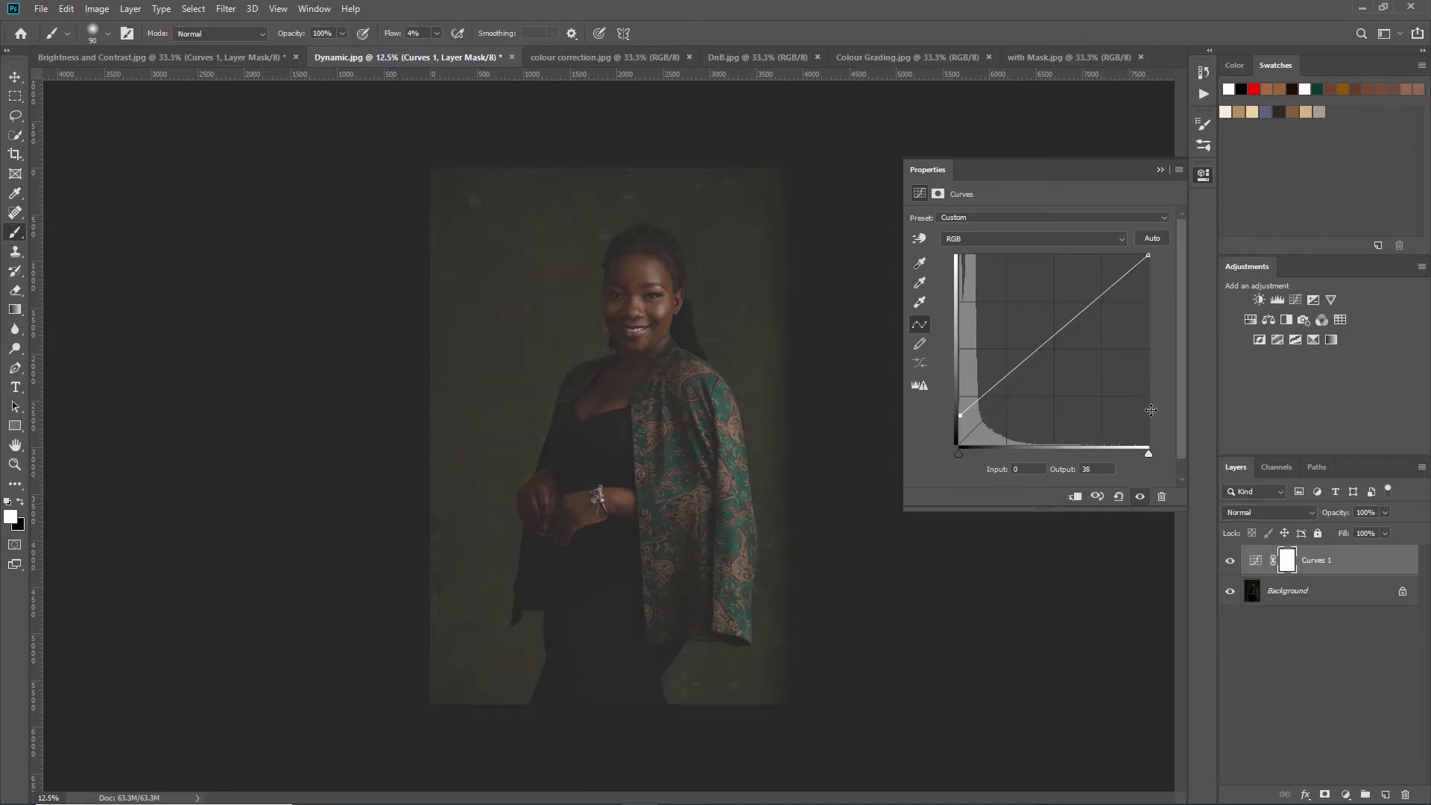
- Add a second Curves layer with an S-curve whose lower point is at input 92, output 79, and group both Curves layers
left_click(1296, 299)
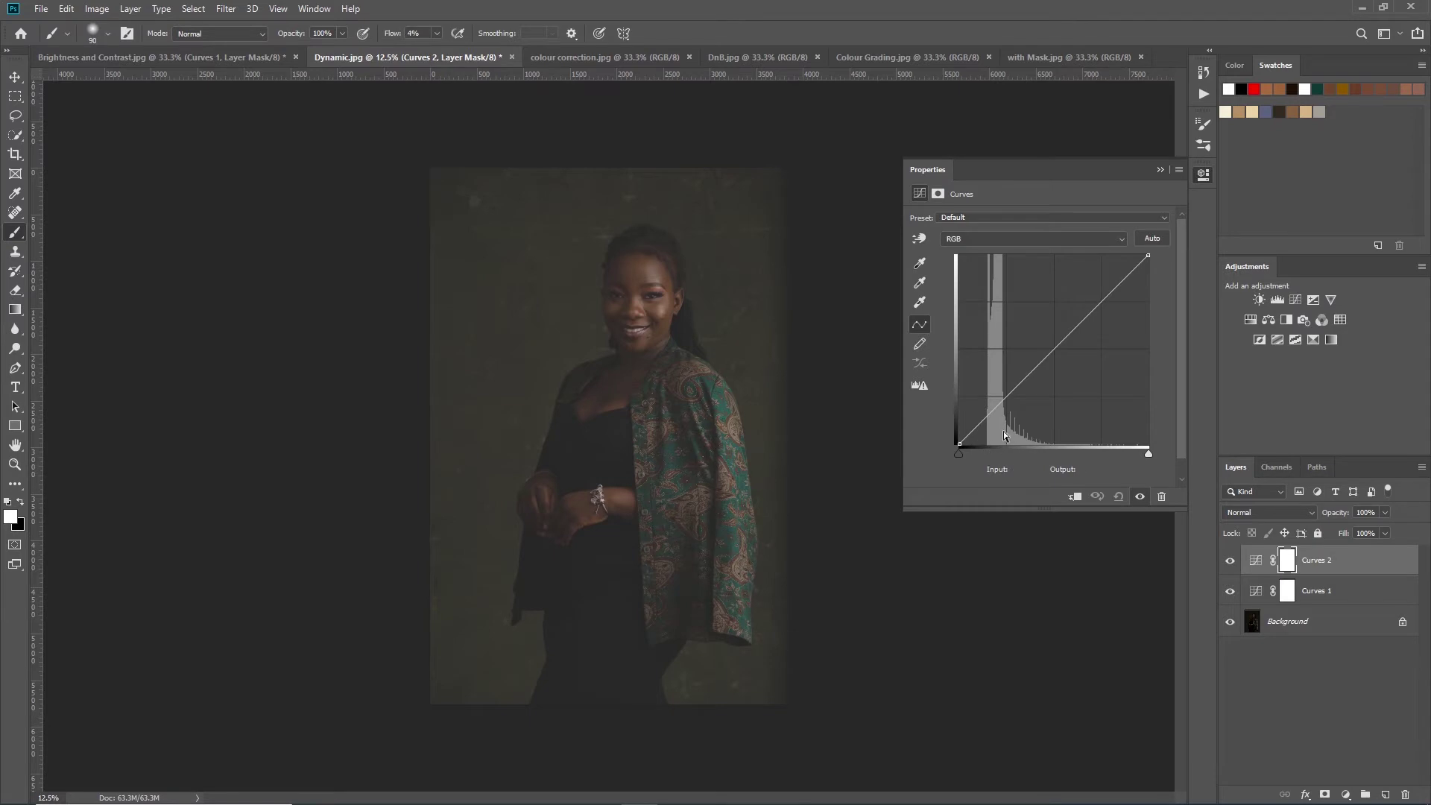
left_click_drag(1083, 318, 1093, 297)
left_click_drag(1014, 377, 1028, 385)
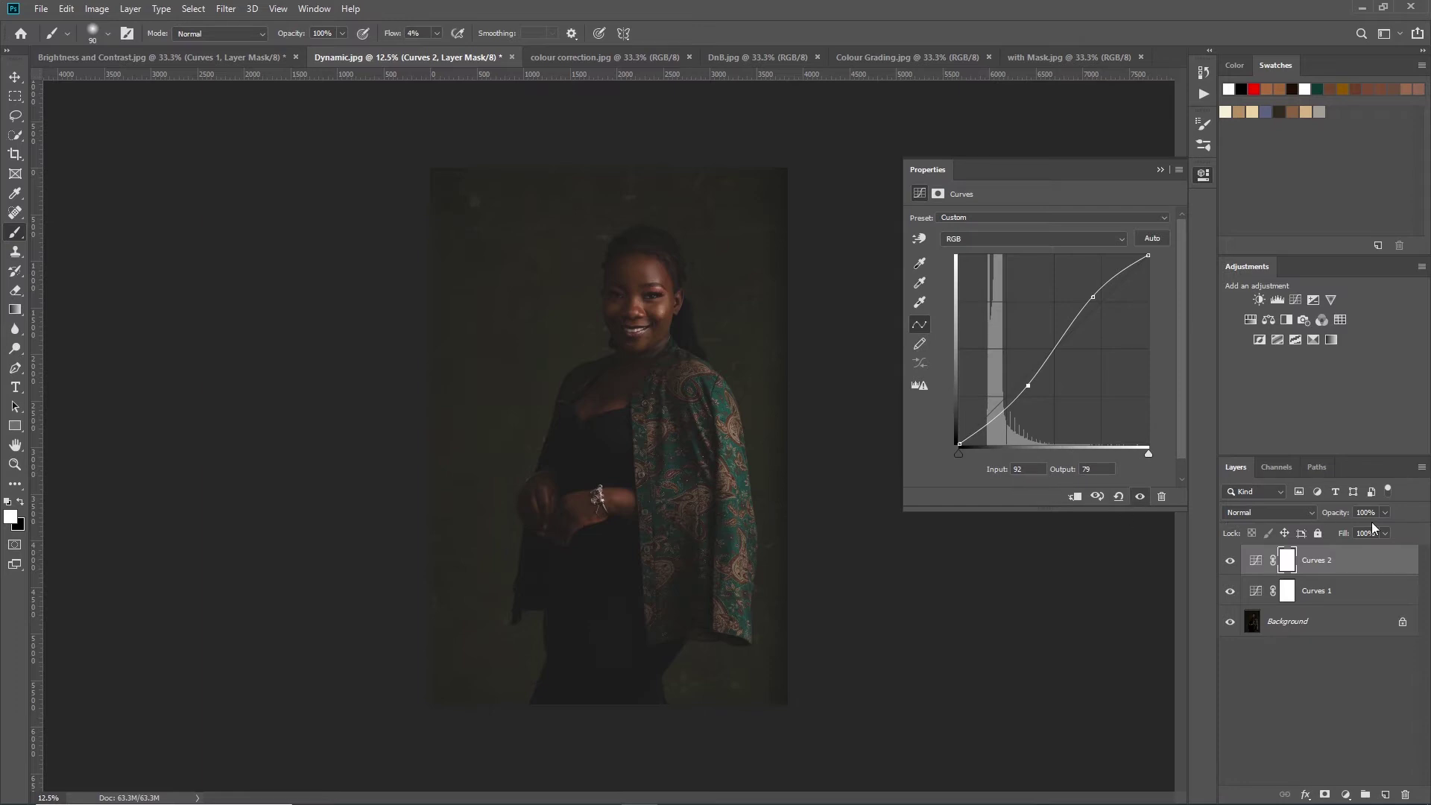
left_click(1366, 594, "shift")
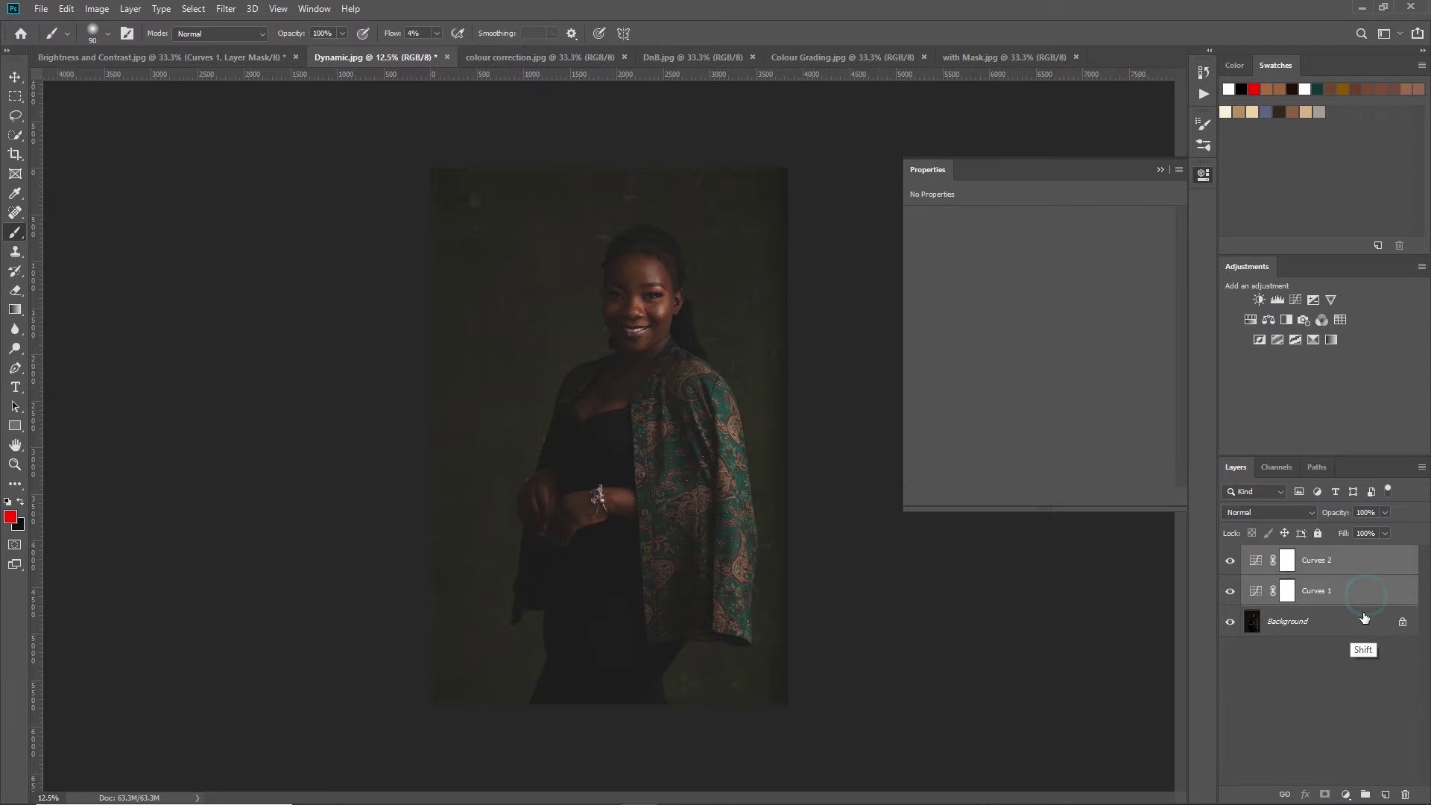
key("ctrl")
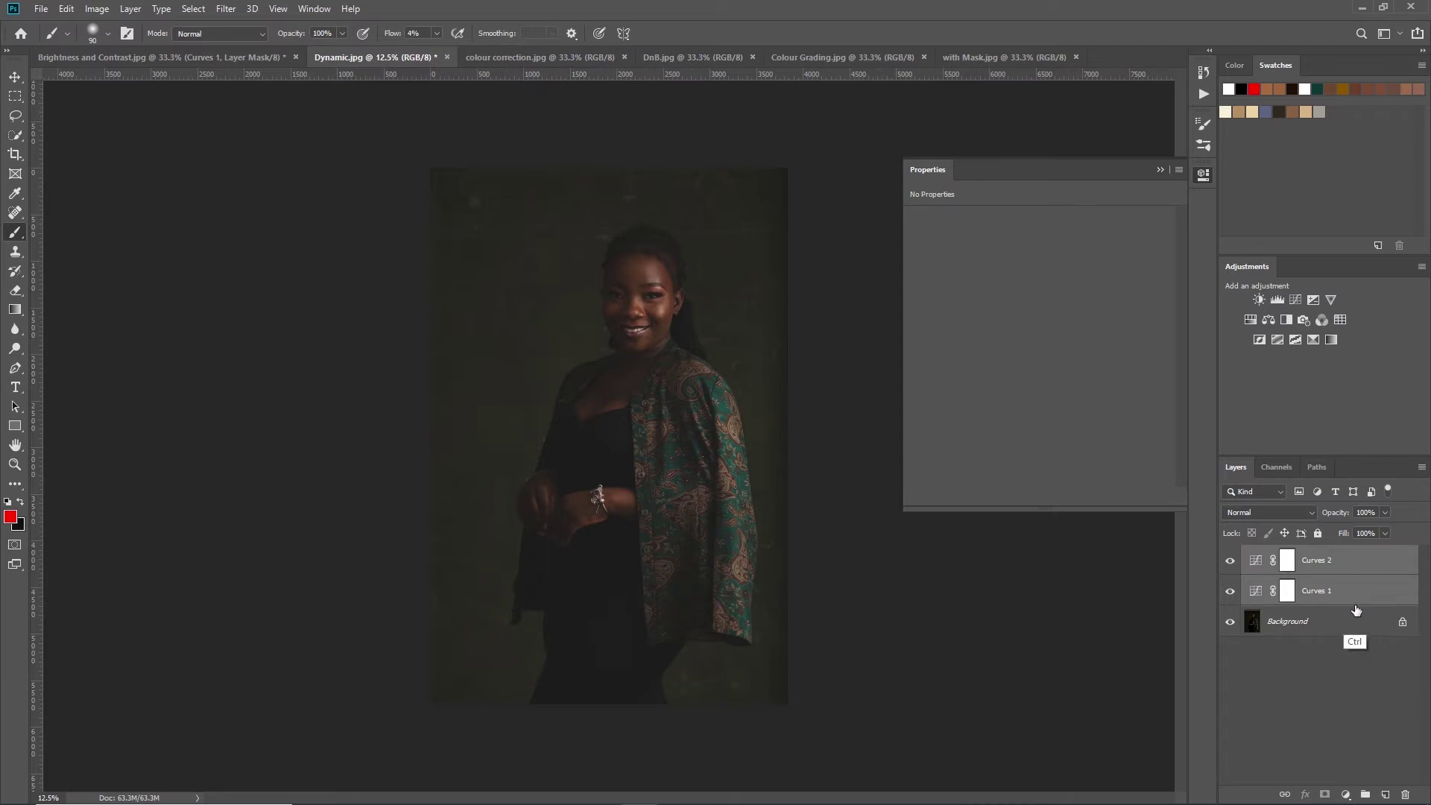
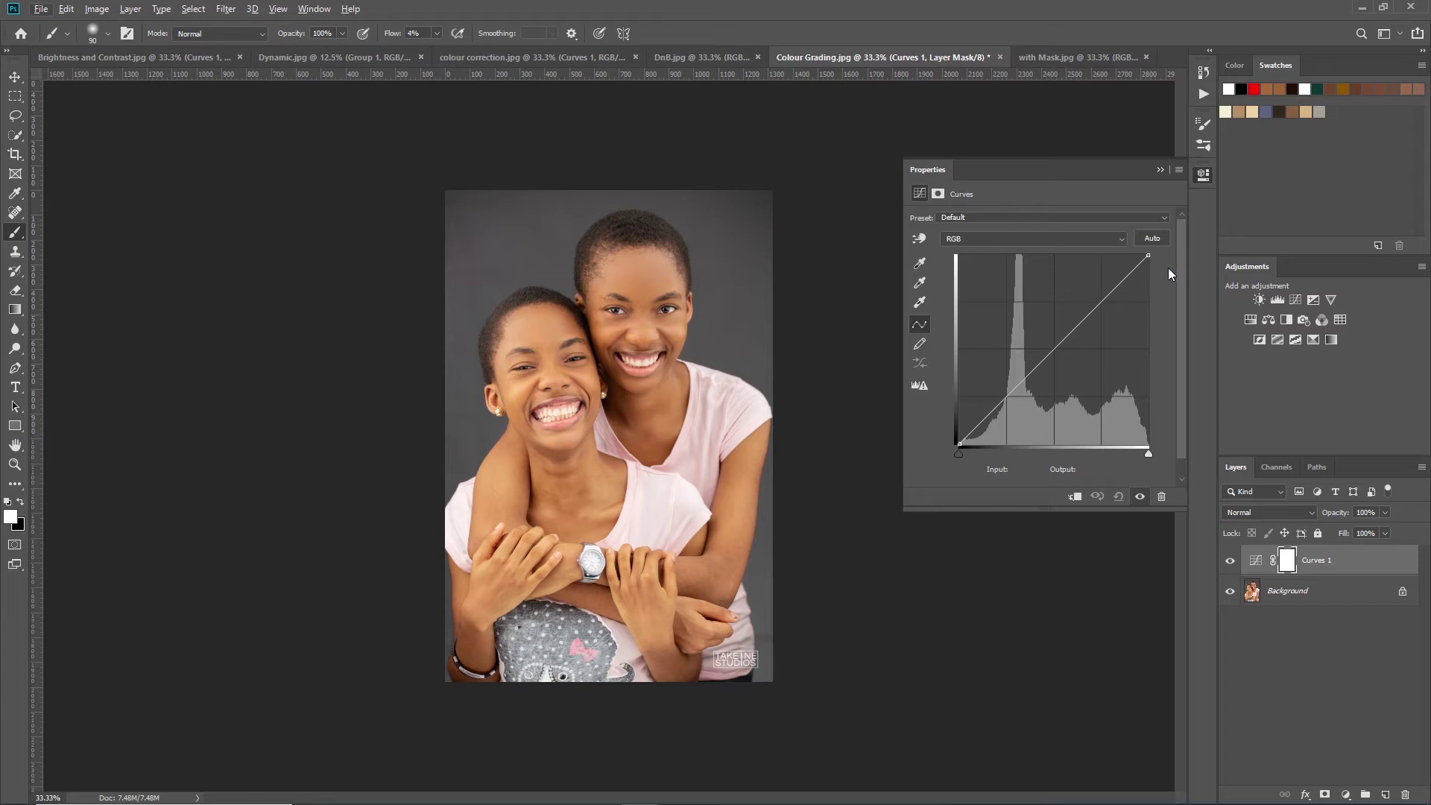
- Open the auto color correction options for the Curves layer in Colour Grading.jpg and choose Enhance Monochromatic Contrast
left_click(1153, 239, "alt")
left_click_drag(1135, 272, 1001, 120)
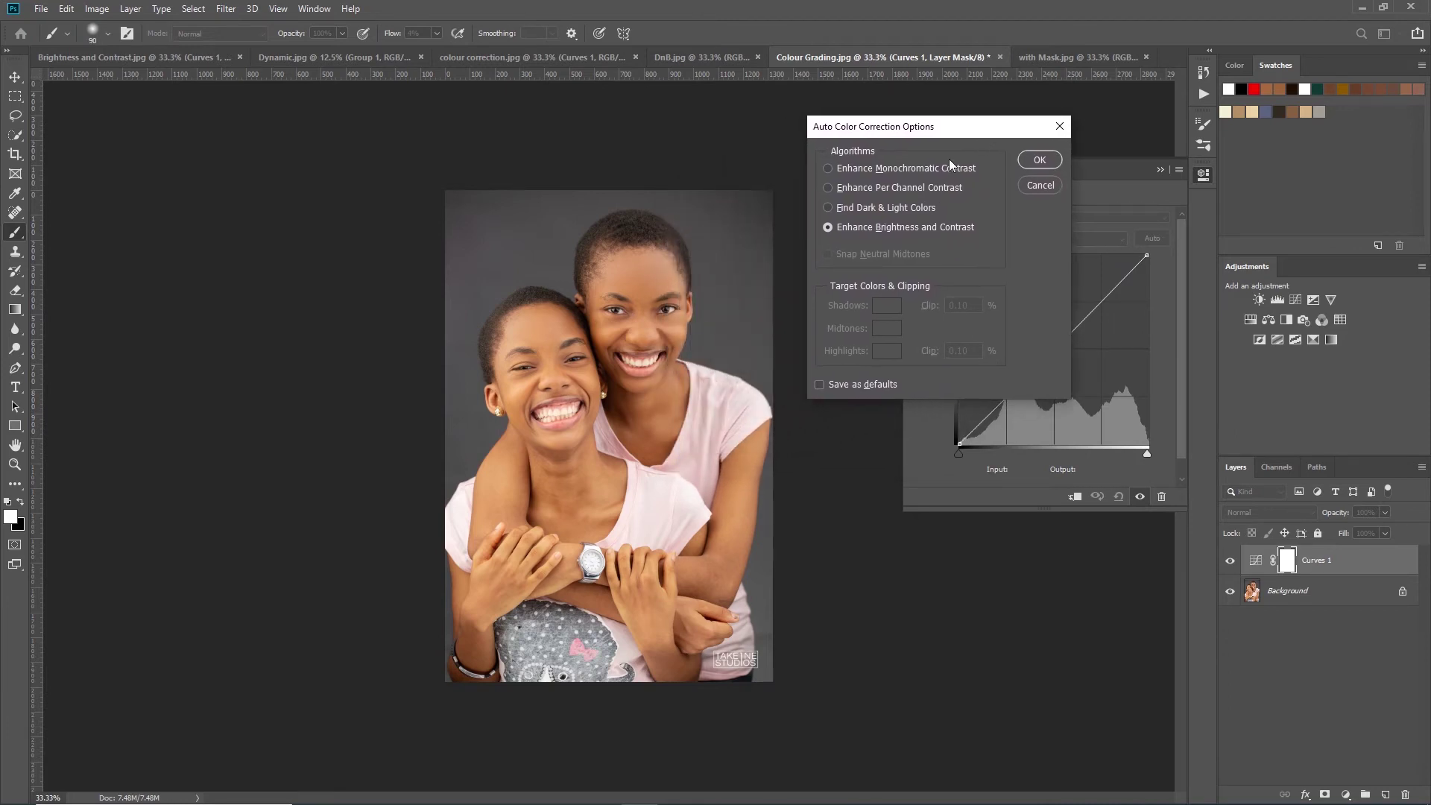
left_click(923, 170)
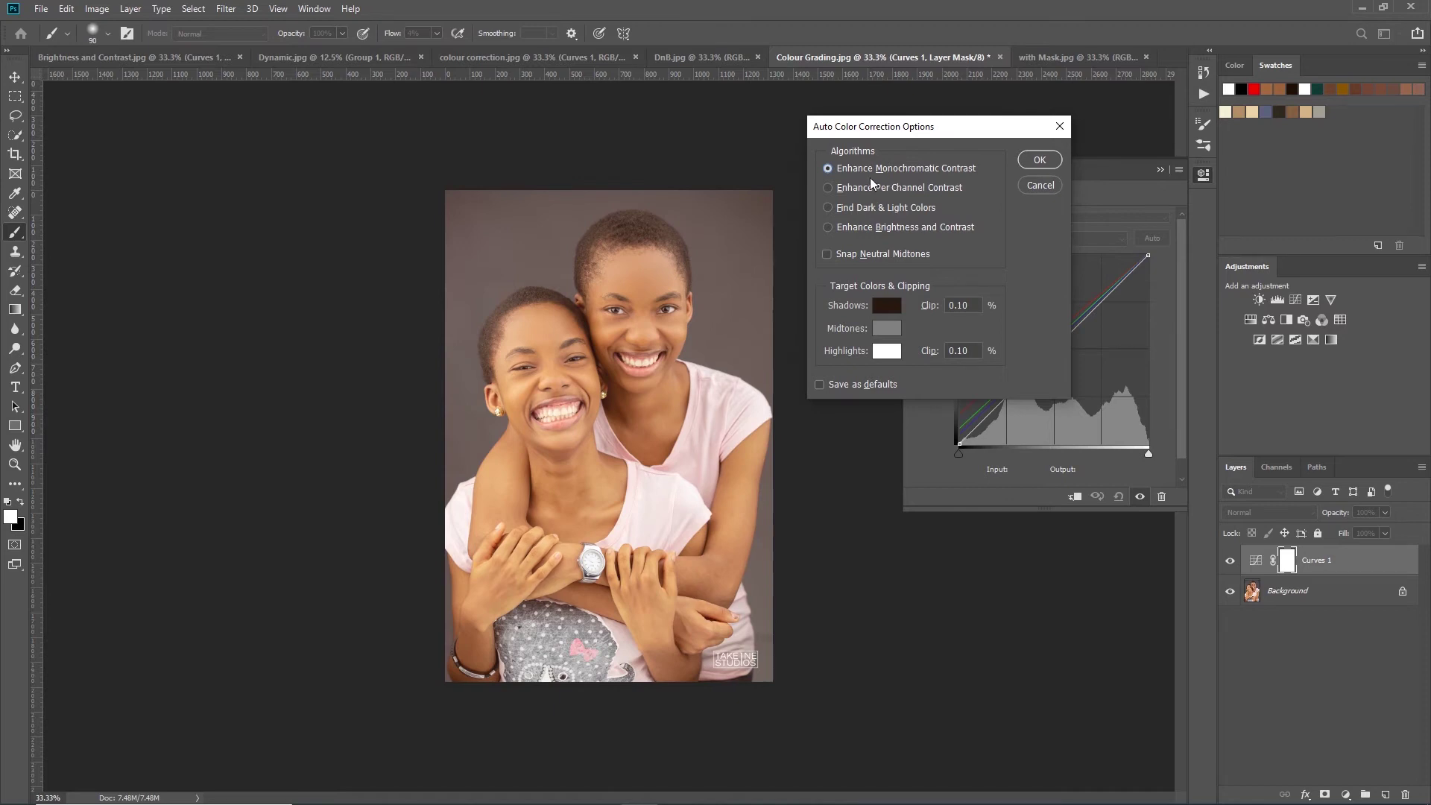
left_click_drag(937, 126, 982, 129)
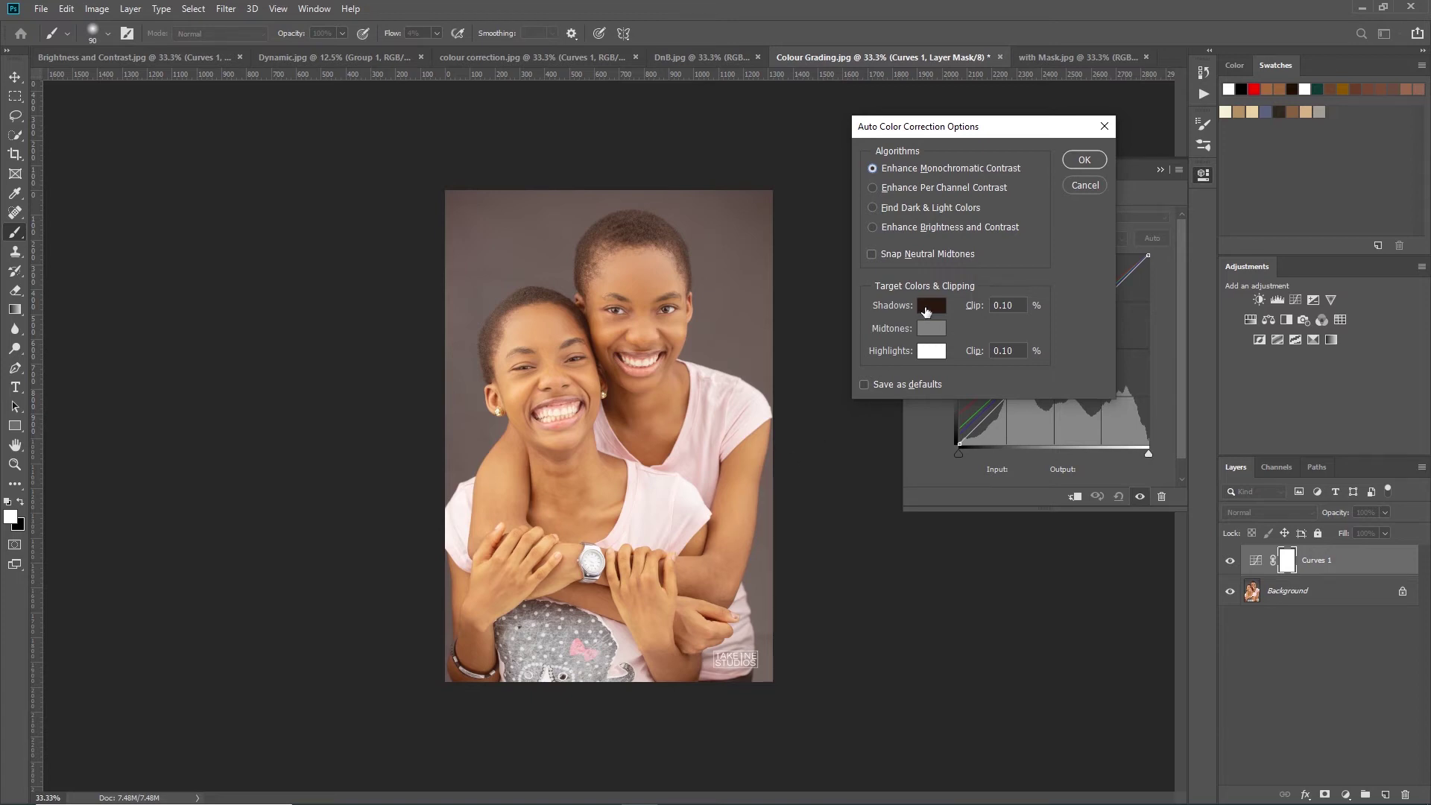
left_click(915, 258)
left_click(909, 254)
left_click(931, 306)
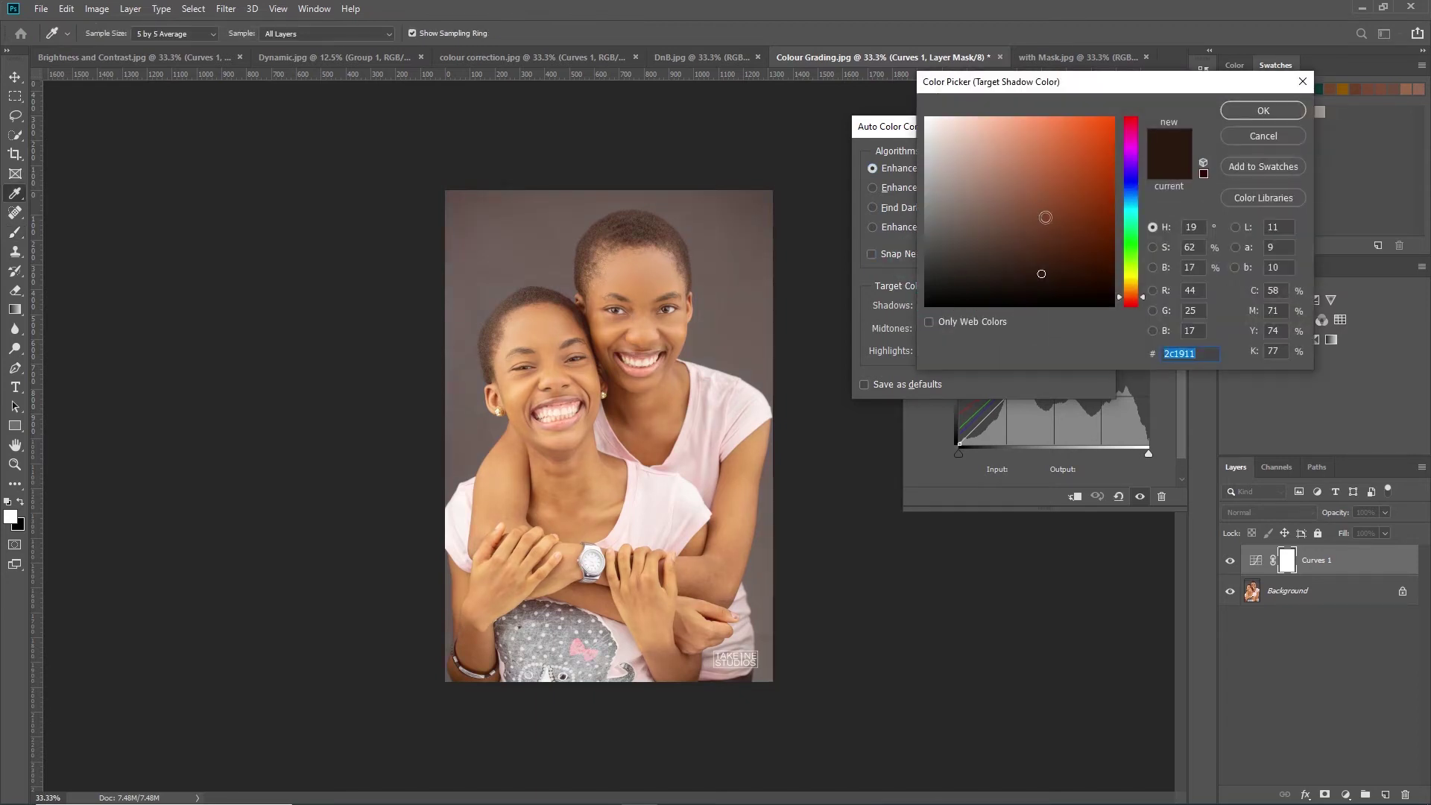
left_click(734, 313)
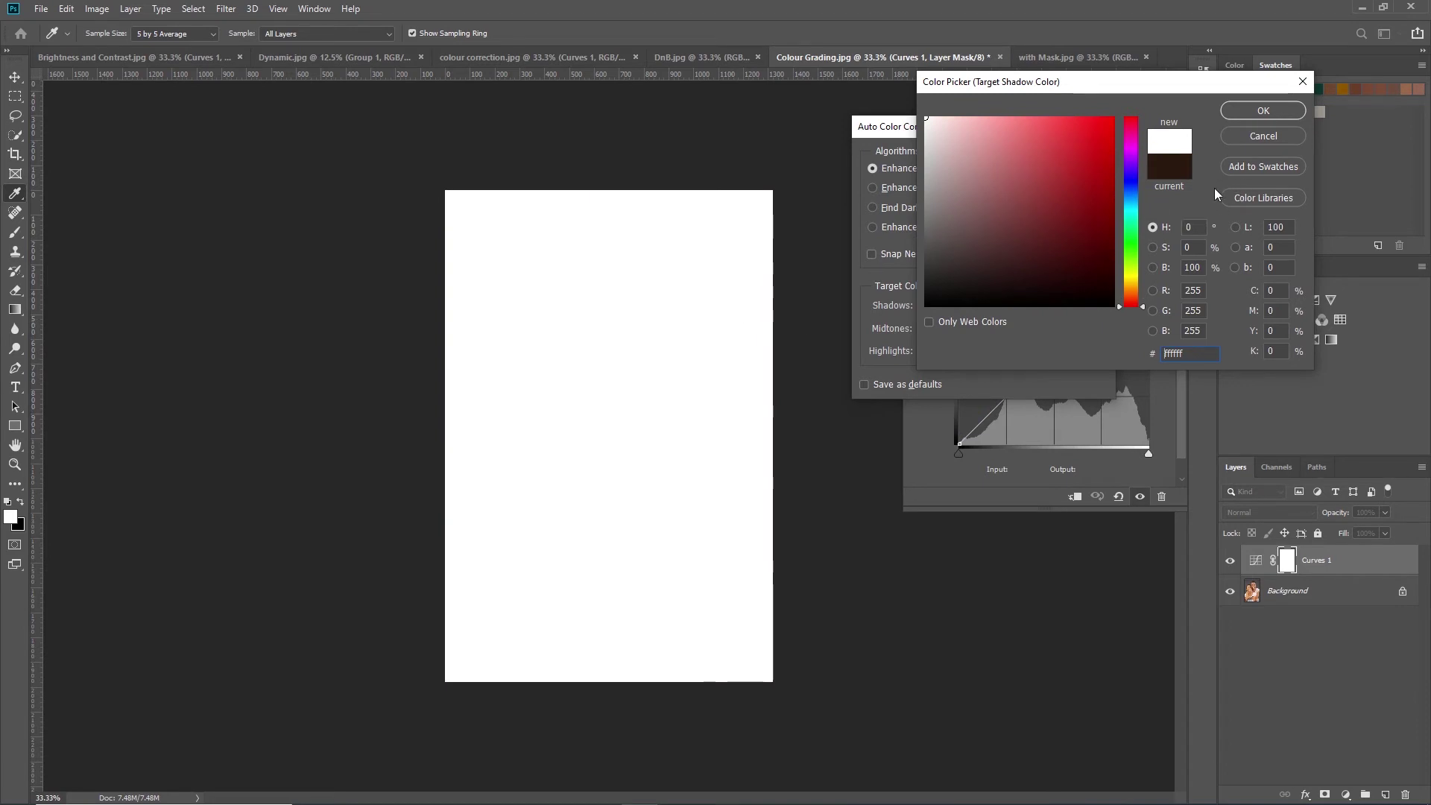
key("ctrl")
left_click(1263, 136)
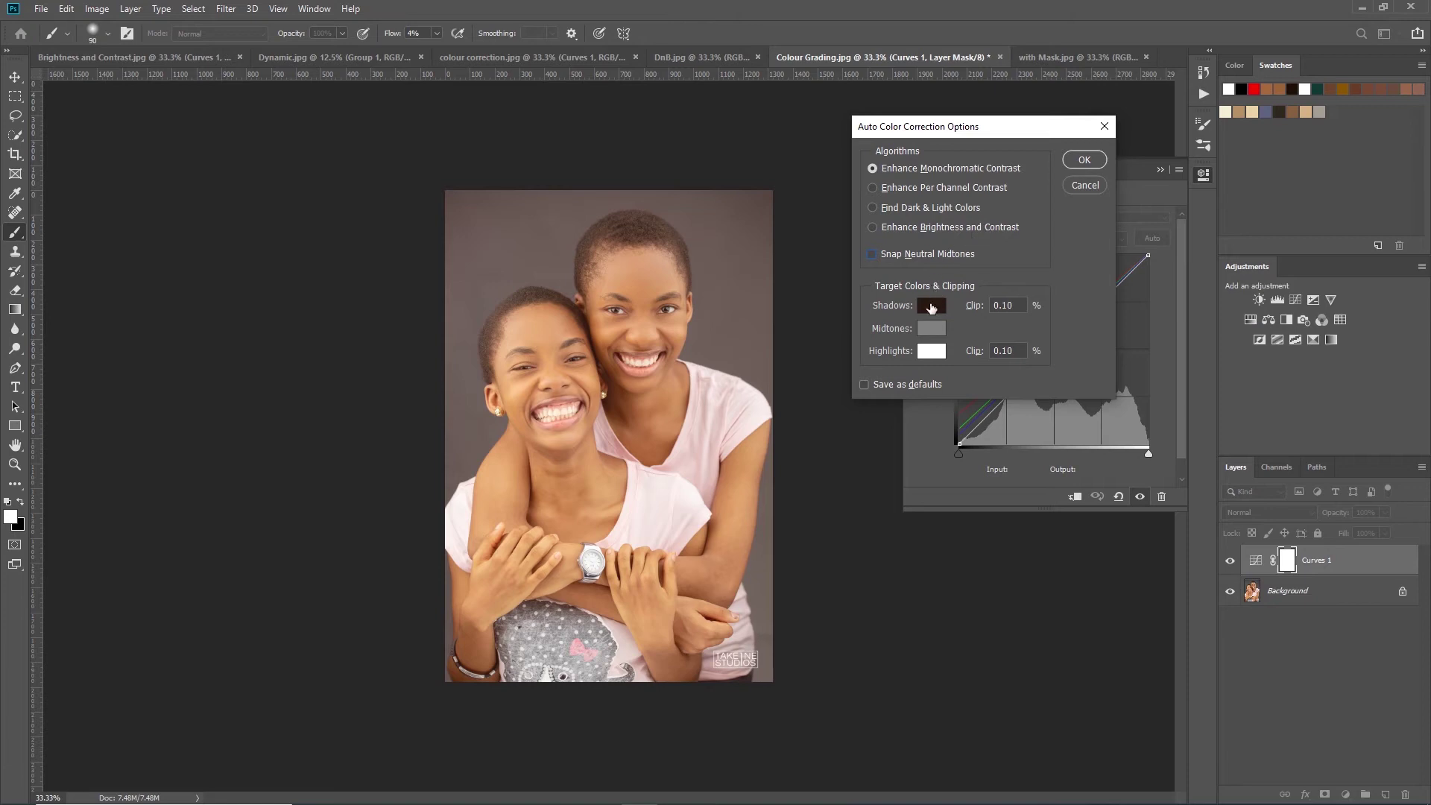
- Set the target shadow color to a dark reddish brown, hex 352626, with a shadow clip of 9.99%
left_click(931, 307)
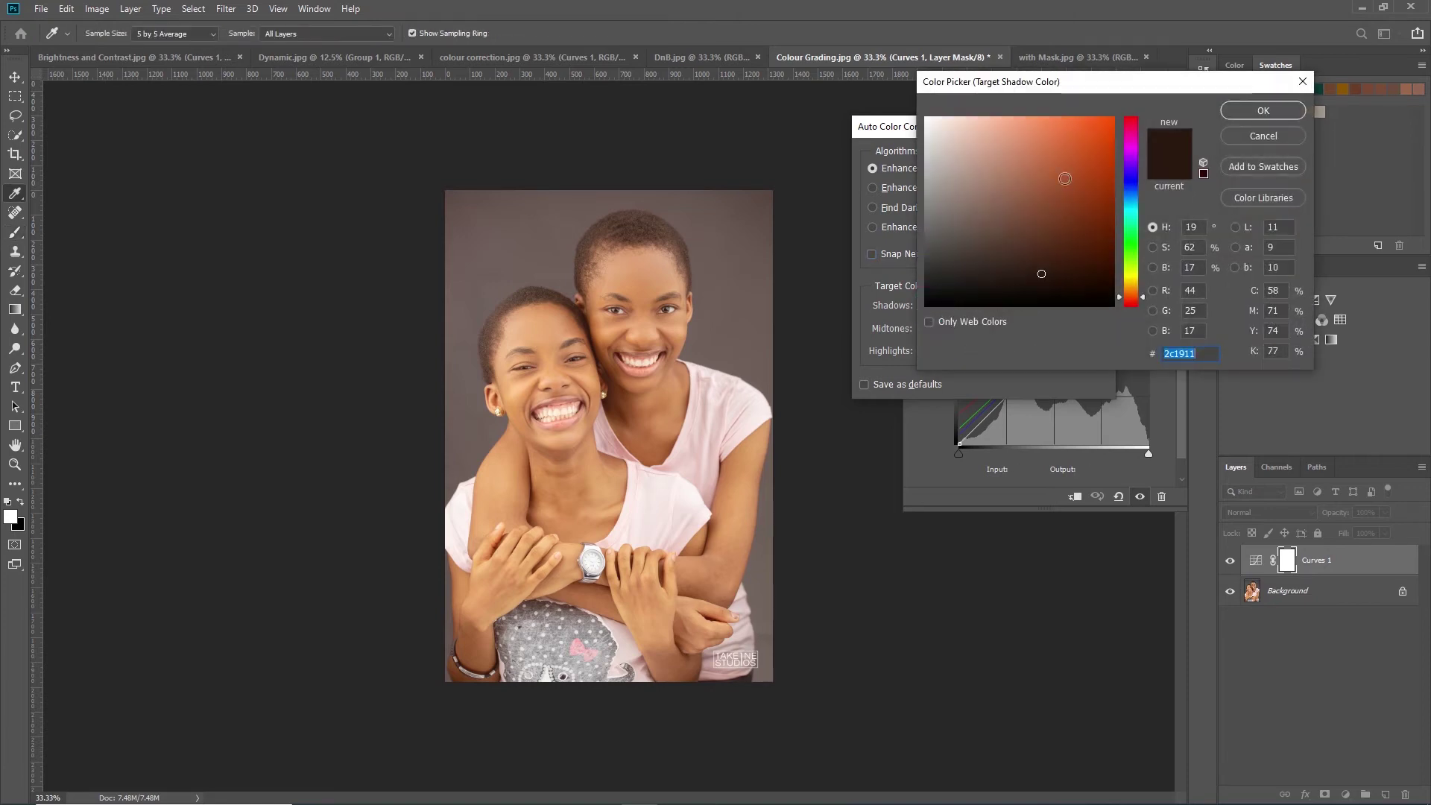
left_click(1133, 118)
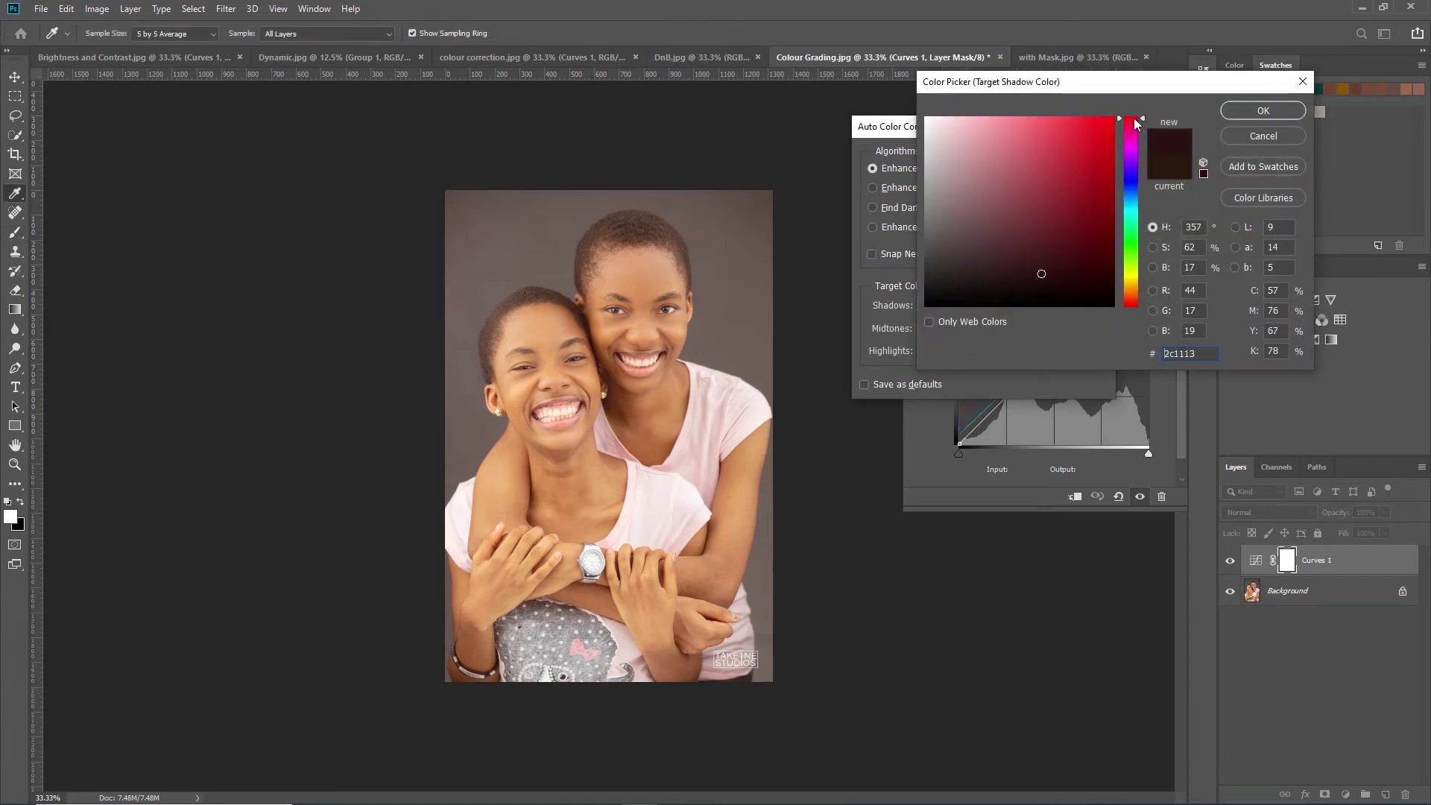
left_click_drag(1003, 114, 978, 110)
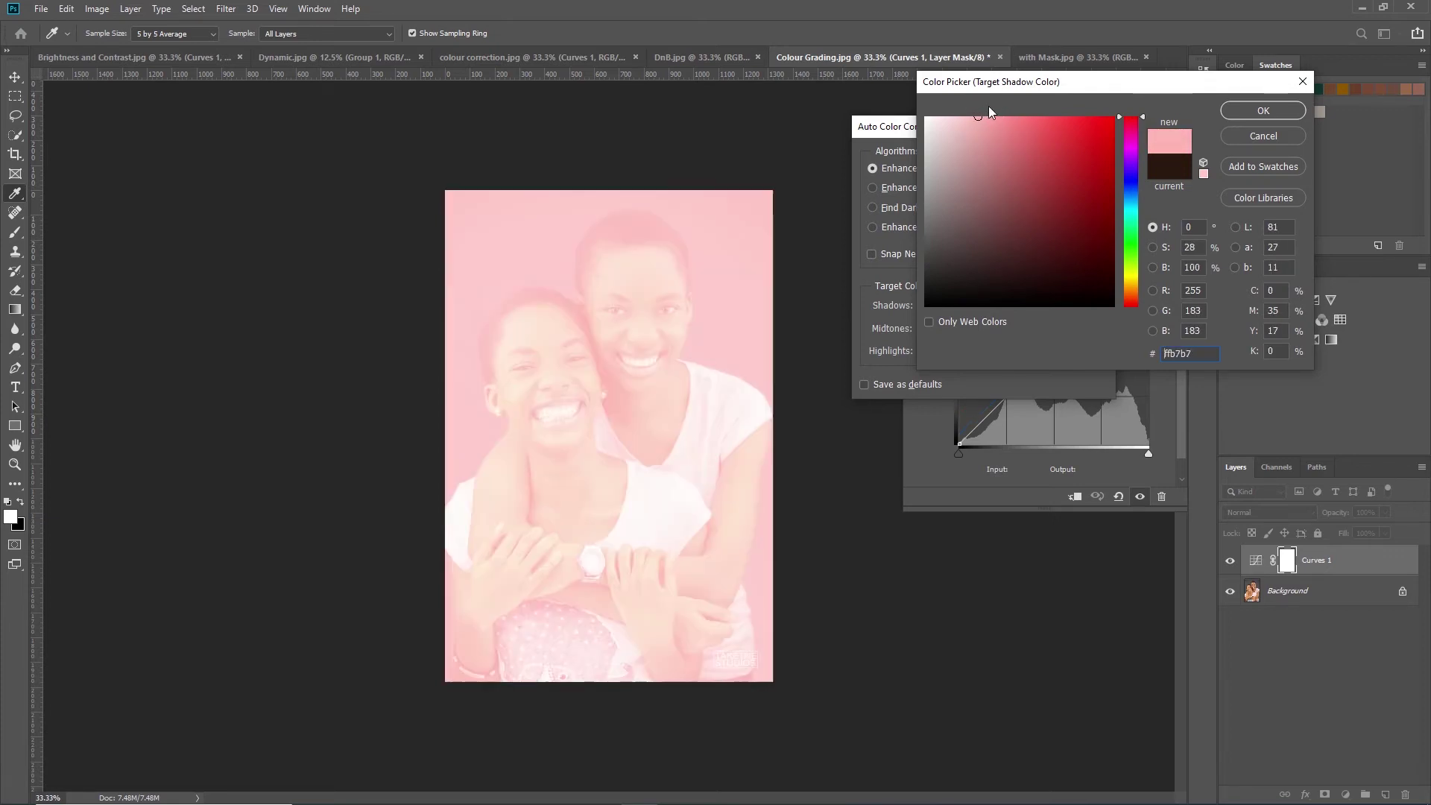
left_click(980, 117)
left_click(982, 117)
left_click(981, 114)
left_click_drag(982, 114, 978, 112)
left_click(1154, 268)
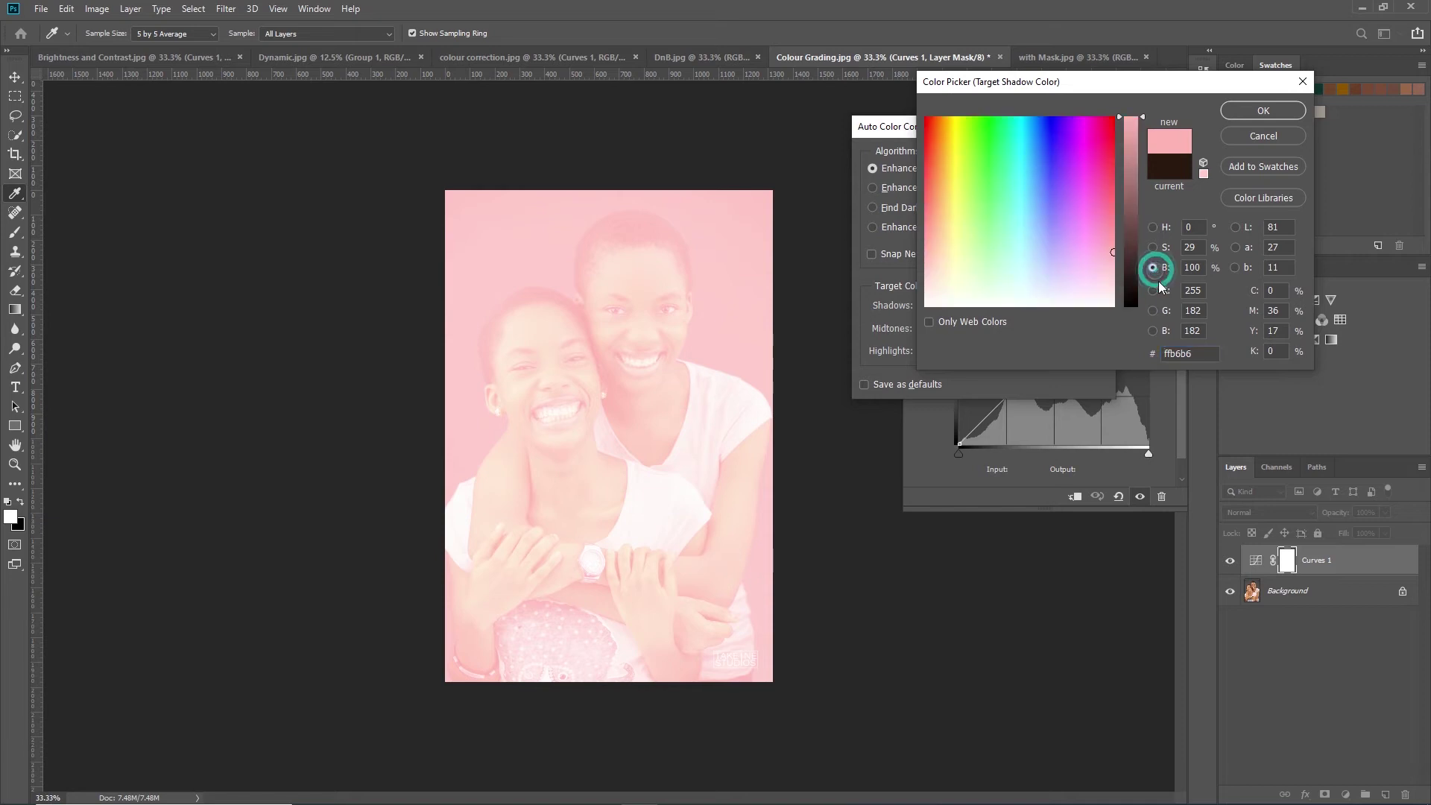
left_click_drag(1140, 125, 1146, 267)
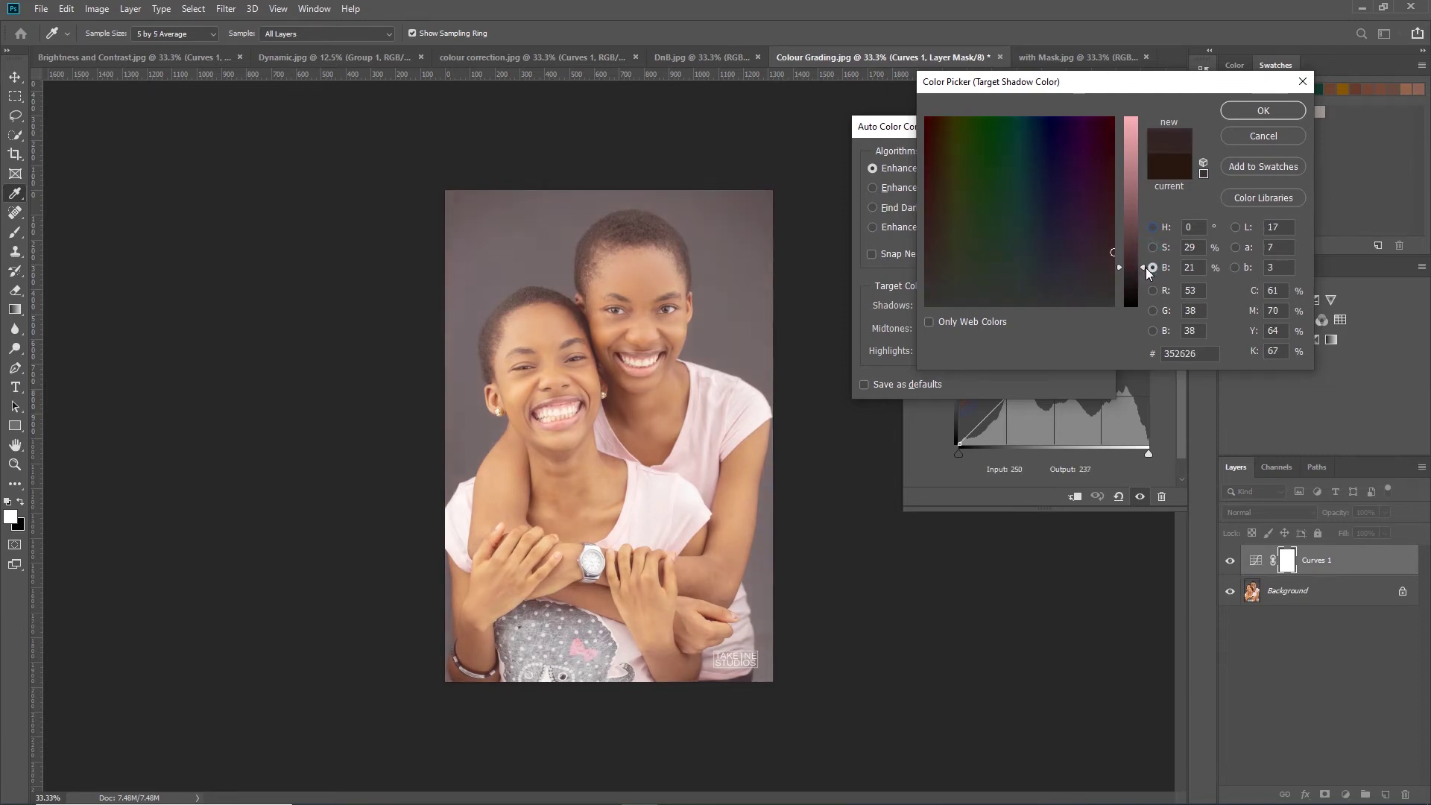
left_click(1267, 111)
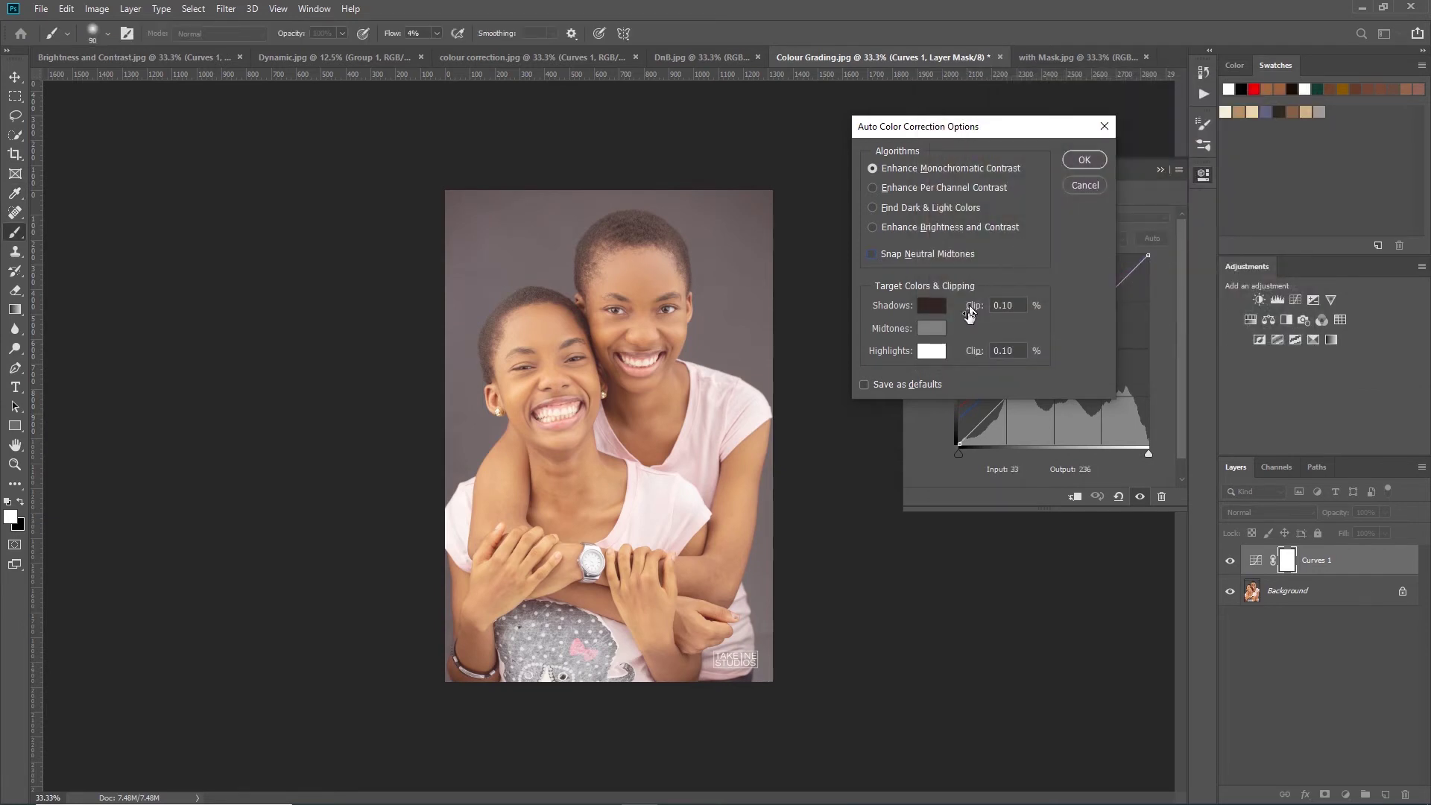
left_click(1017, 305)
type("9.99")
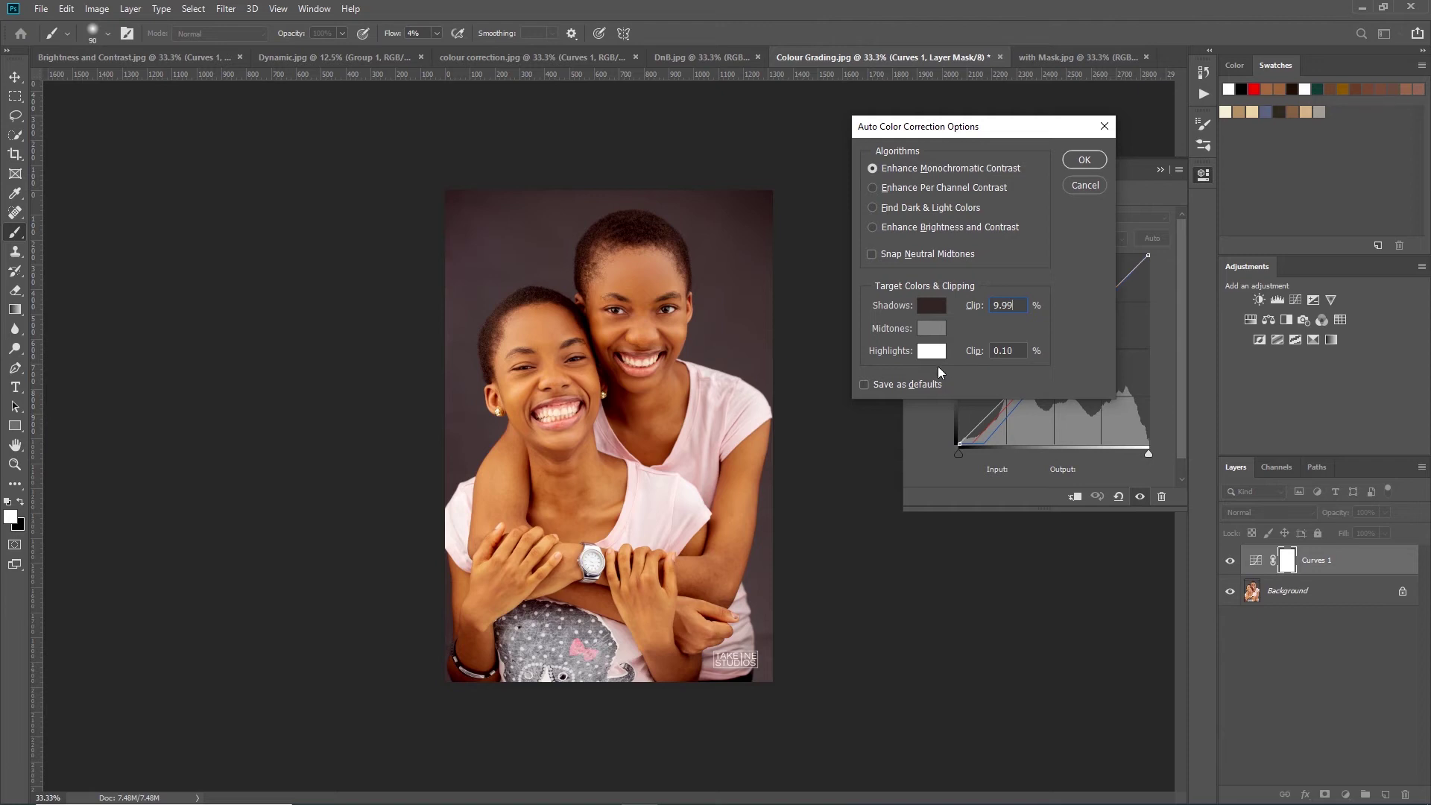
- Set the shadow clip to 2% and apply the auto color correction without saving the new target colors as defaults
double_click(1014, 305)
type(".5")
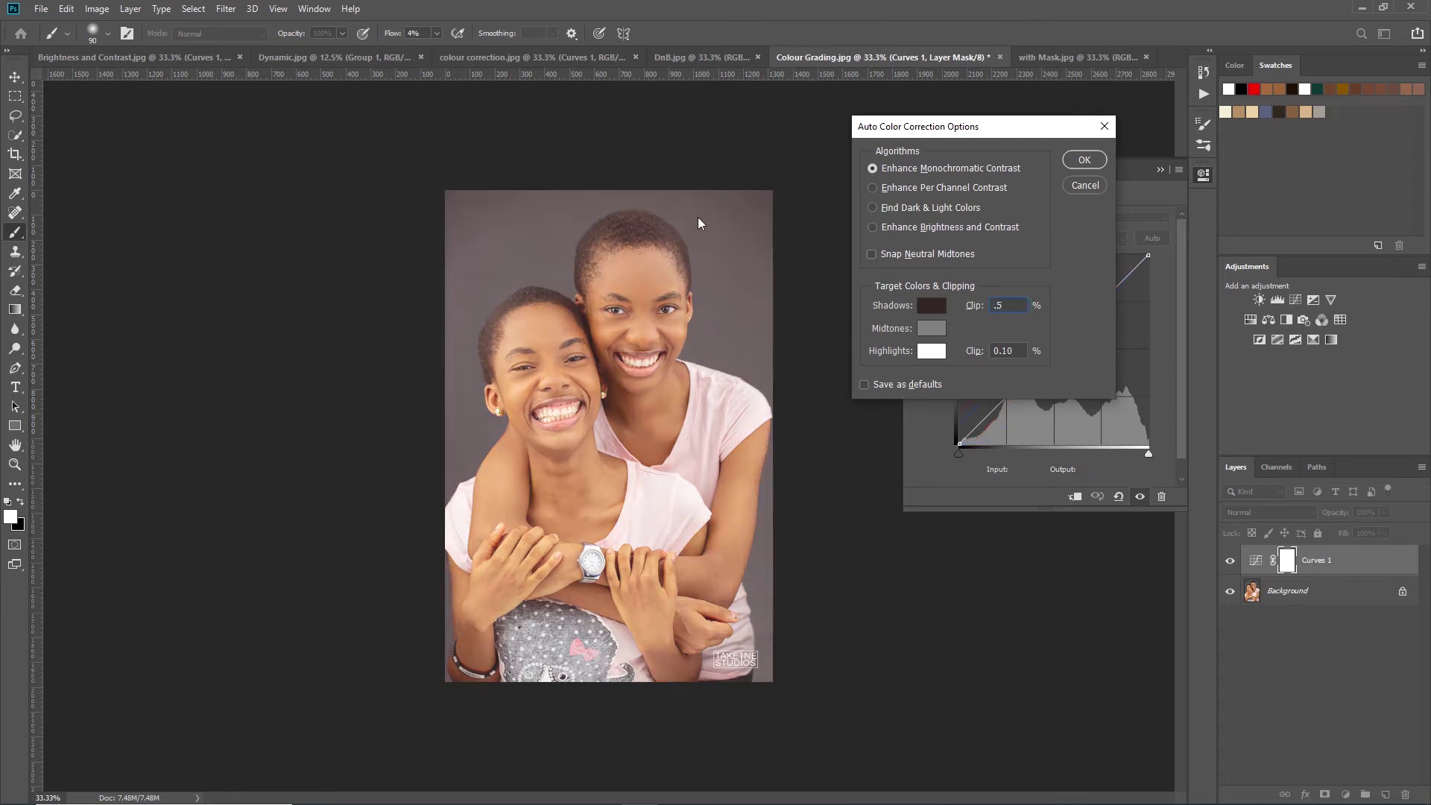
double_click(1013, 306)
type("4")
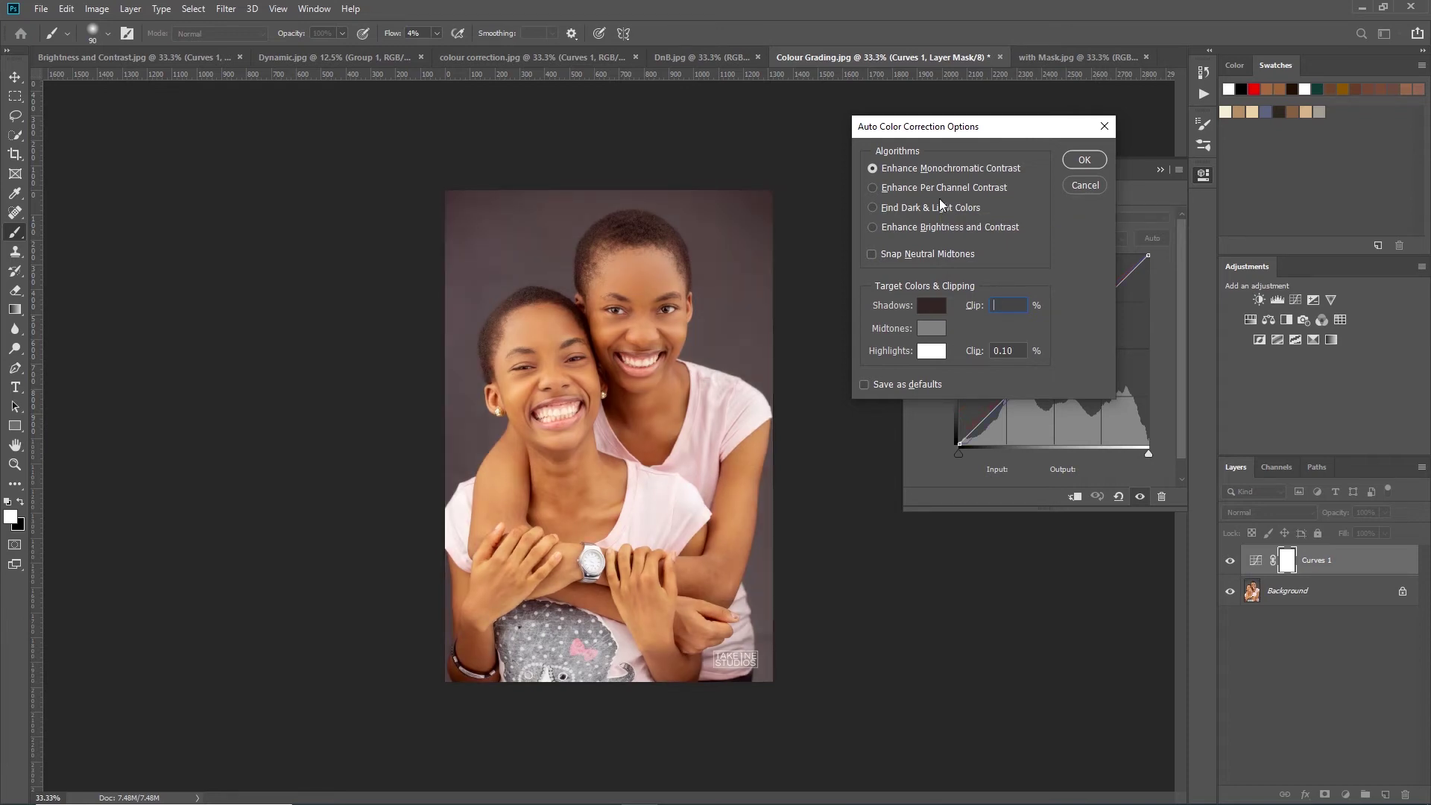
type("2")
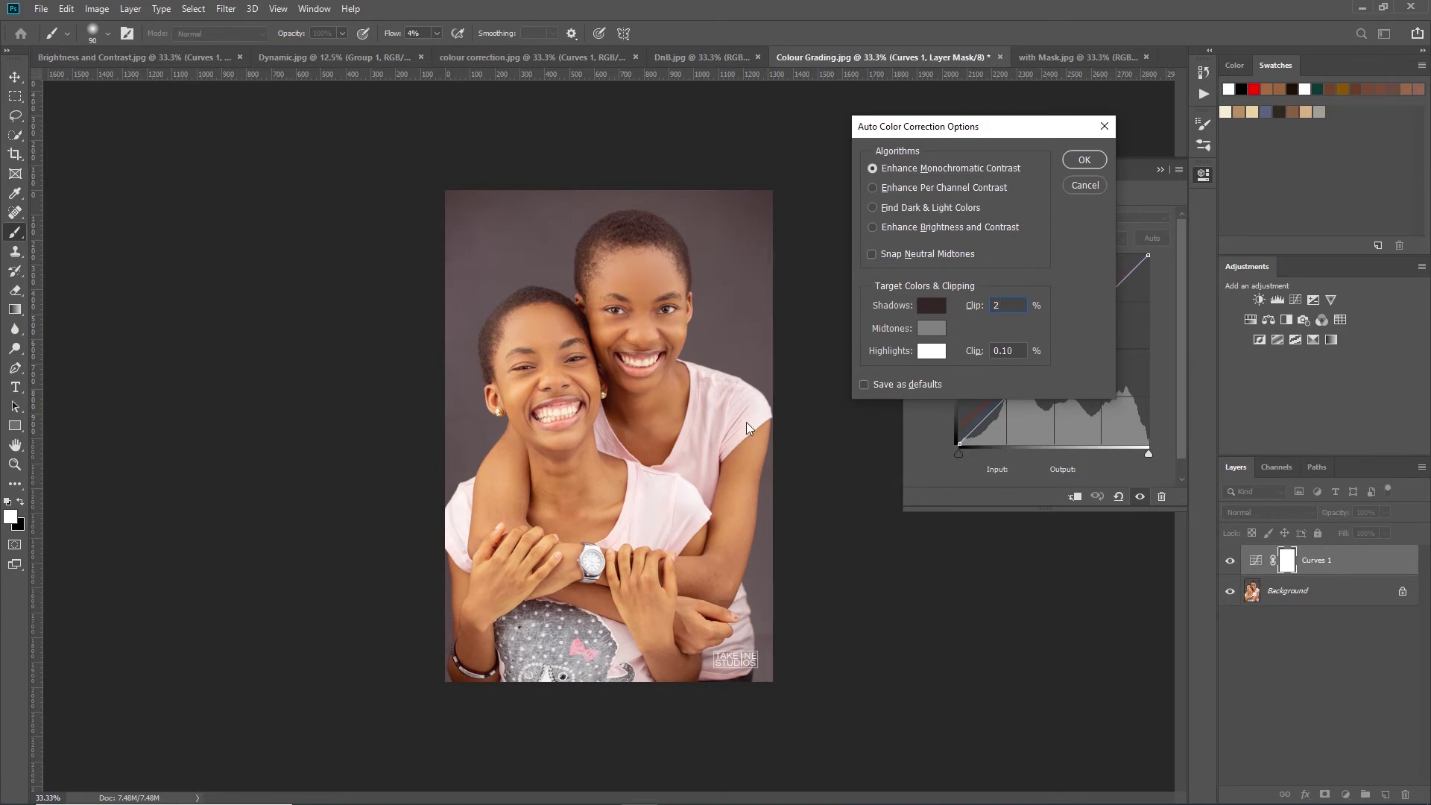
left_click(1088, 158)
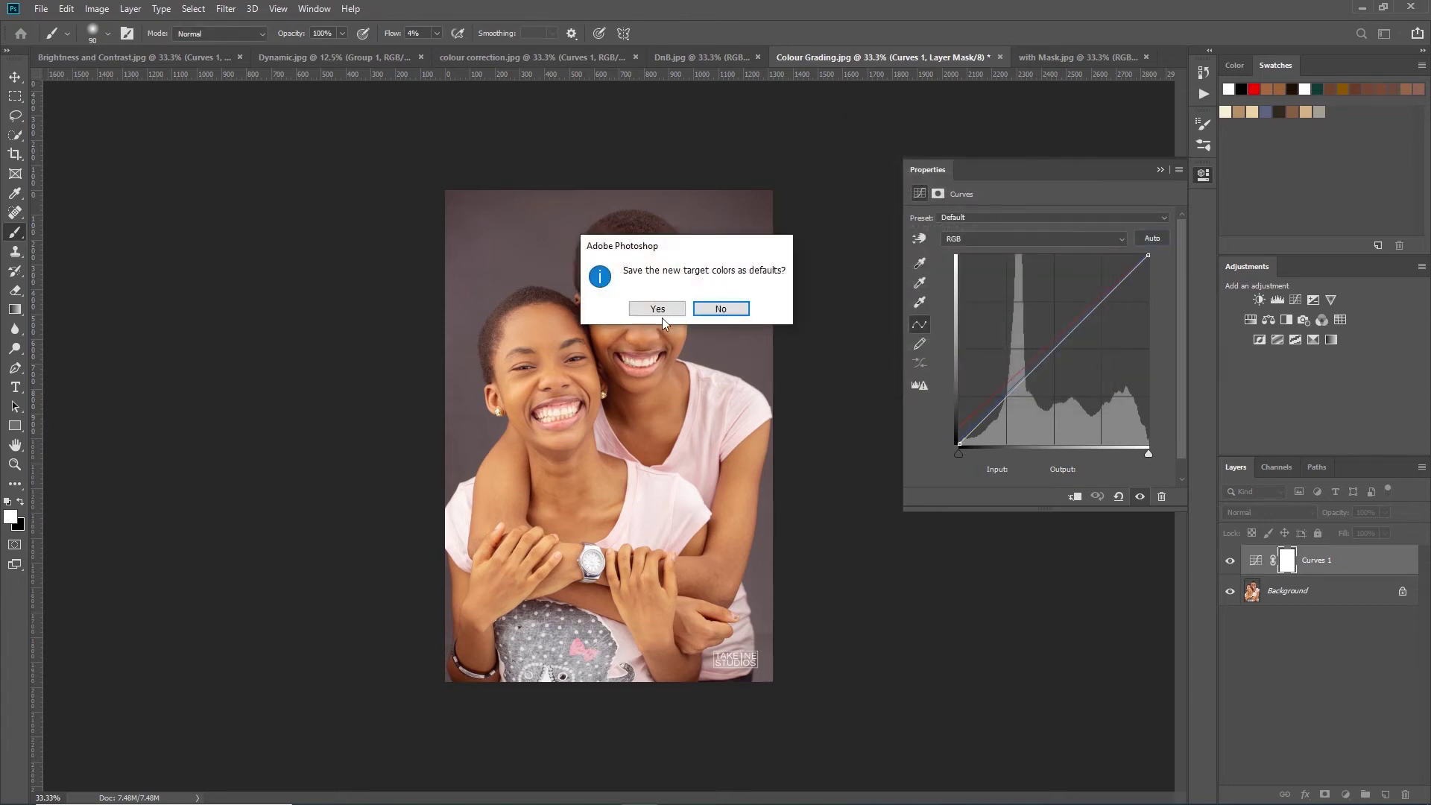
left_click(720, 310)
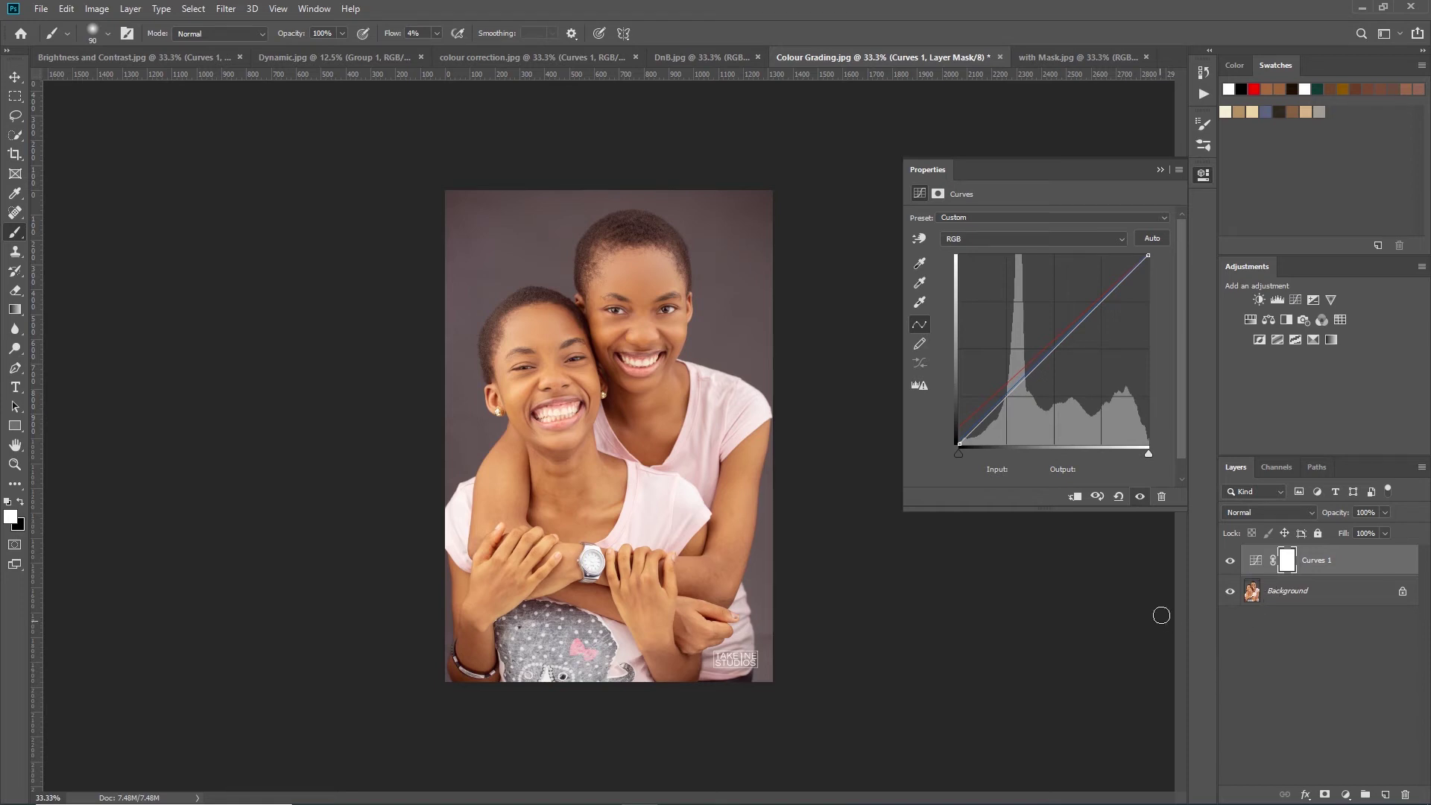
- Compare the photo with and without the Curves 1 color grade by toggling the layer's visibility
left_click(1231, 561)
left_click(1232, 560)
left_click(1231, 565)
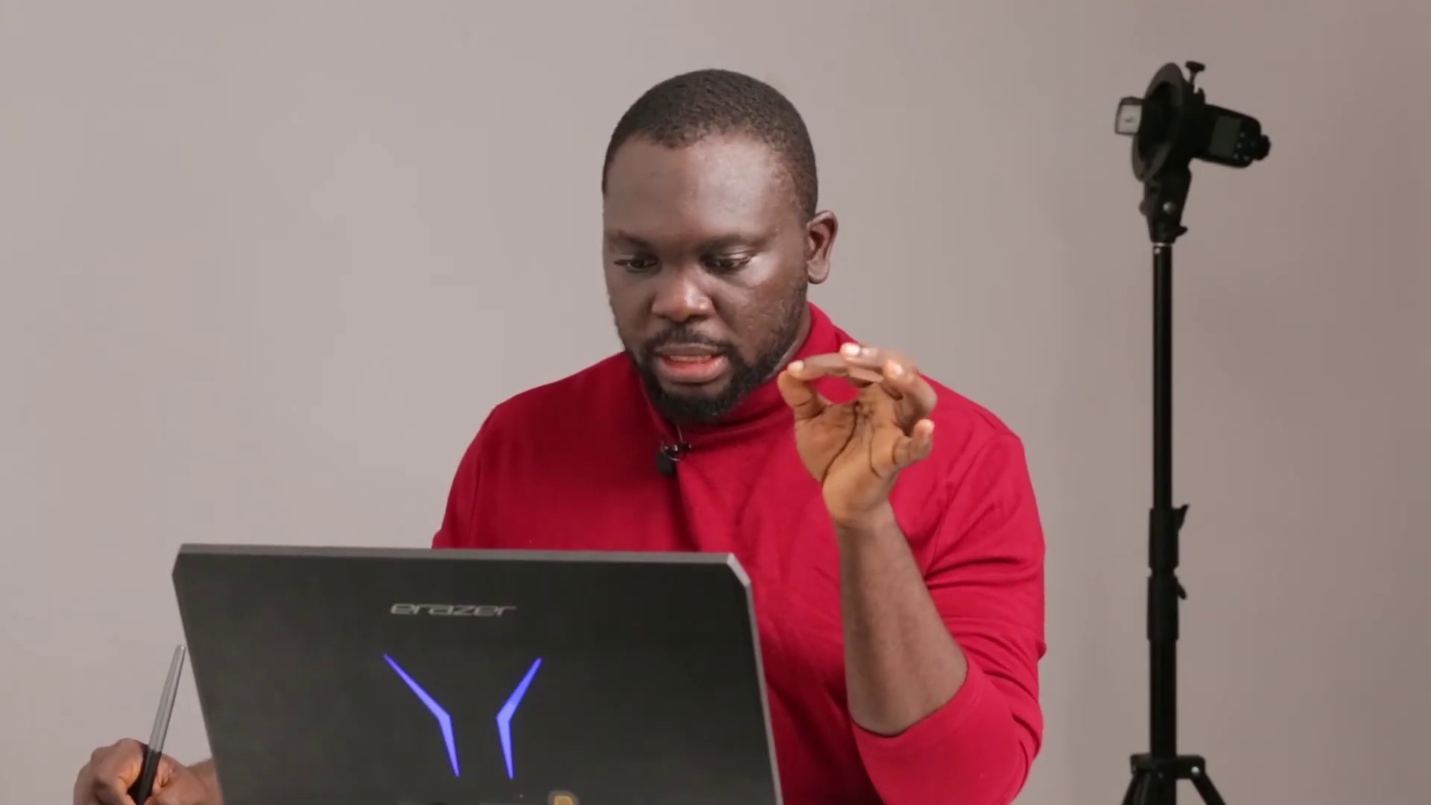
left_click(1230, 561)
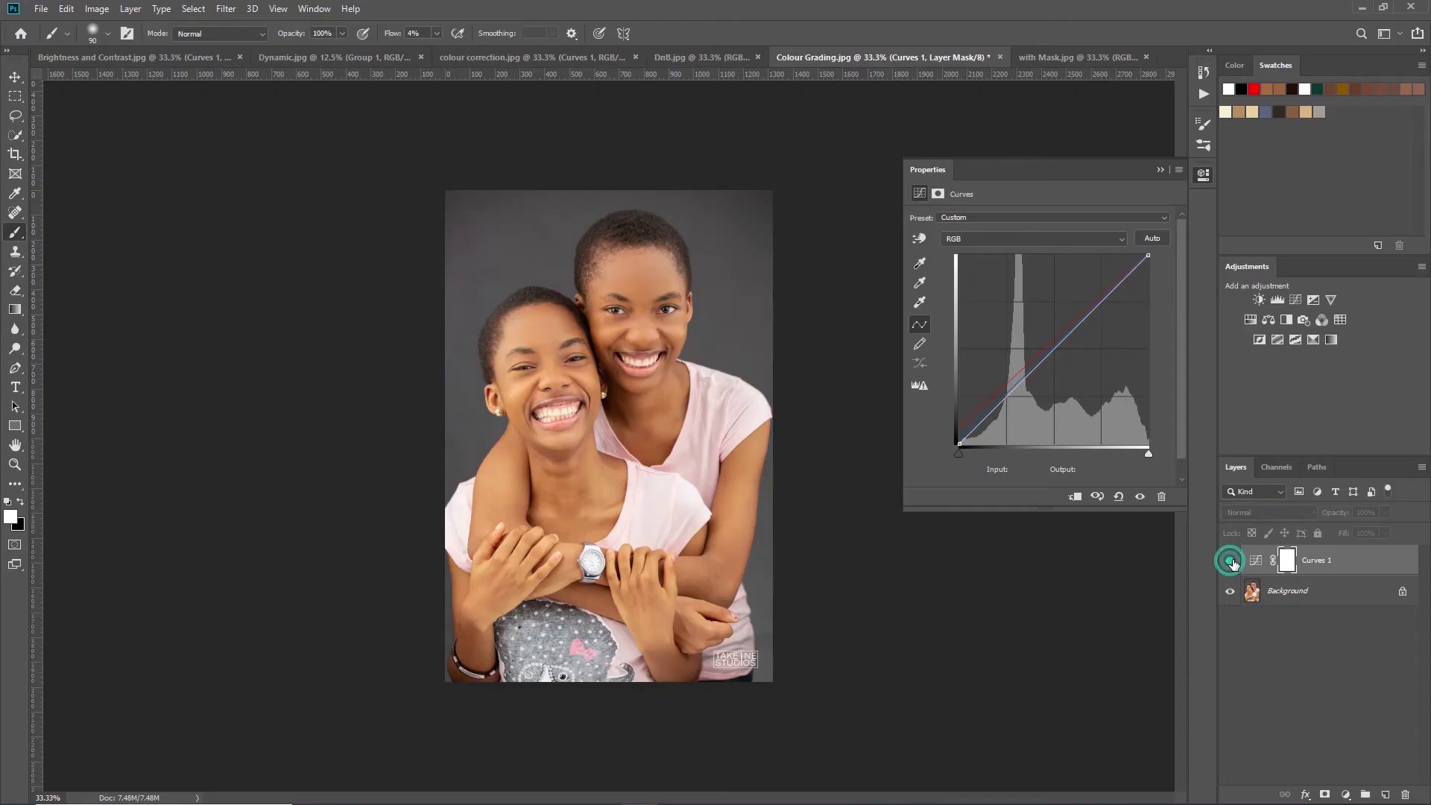
left_click(1230, 561)
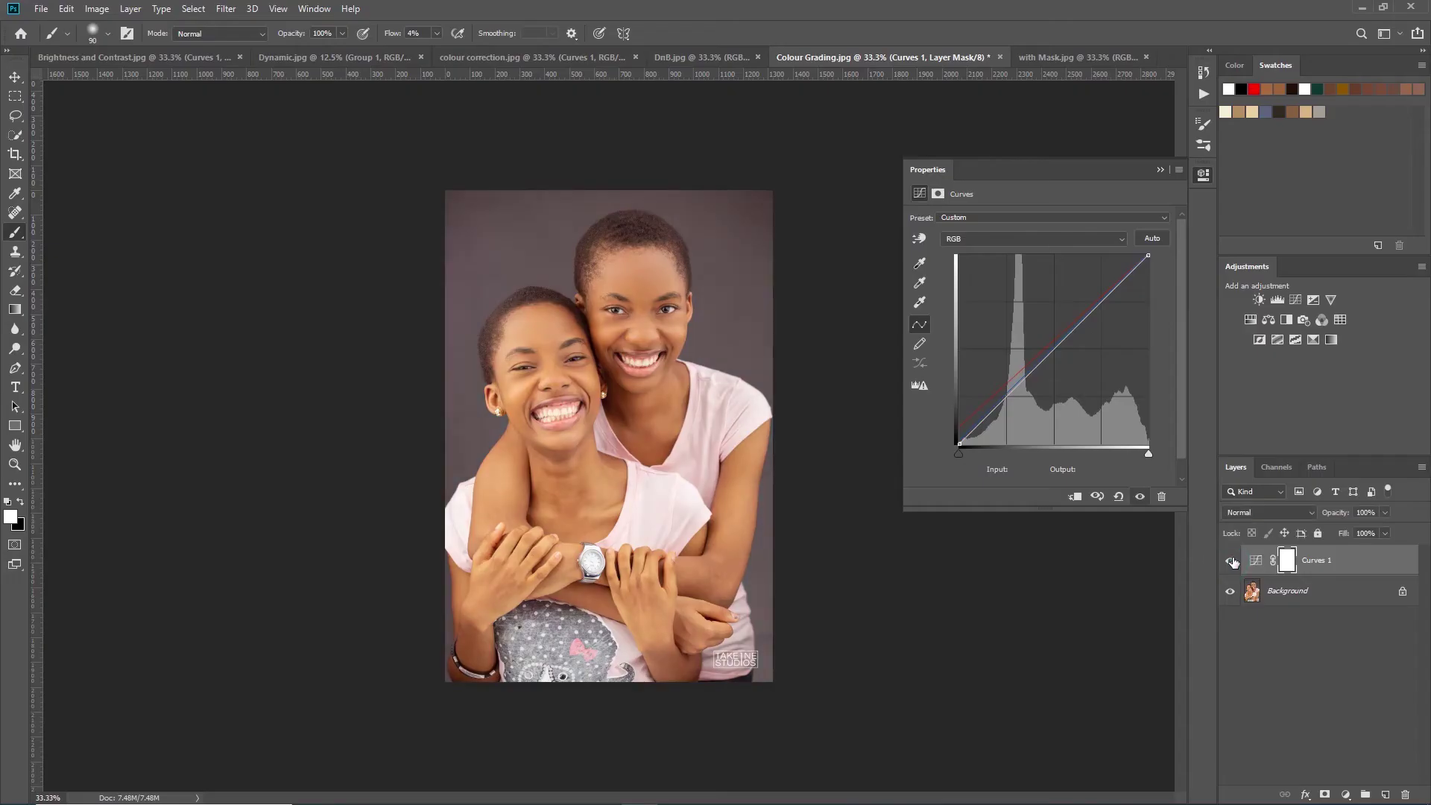
left_click(1231, 561)
left_click(1231, 560)
left_click(1231, 561)
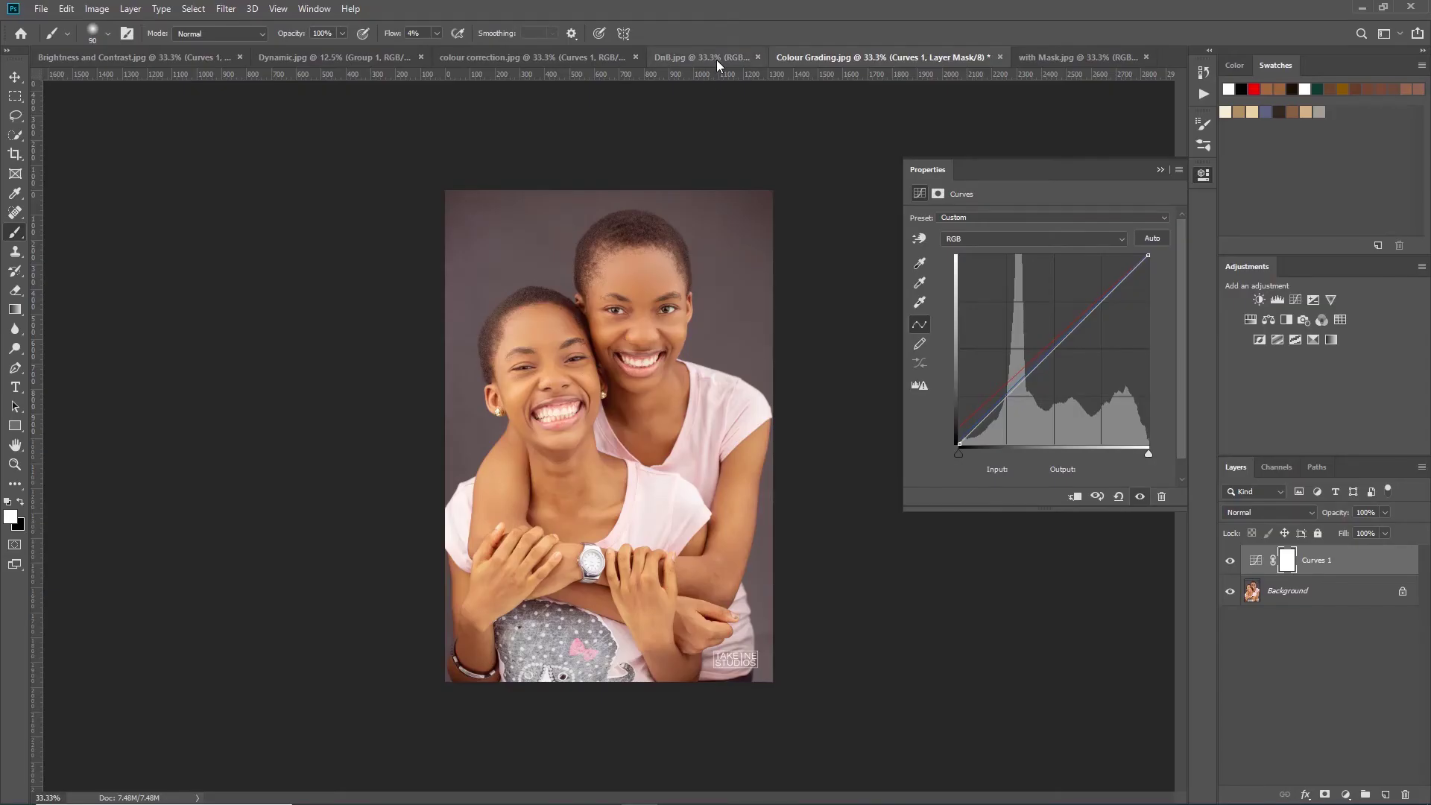
- In DnB.jpg, raise the midpoint of the Curves layer to input 129, output 175, and rename the layer dodge
left_click(715, 58)
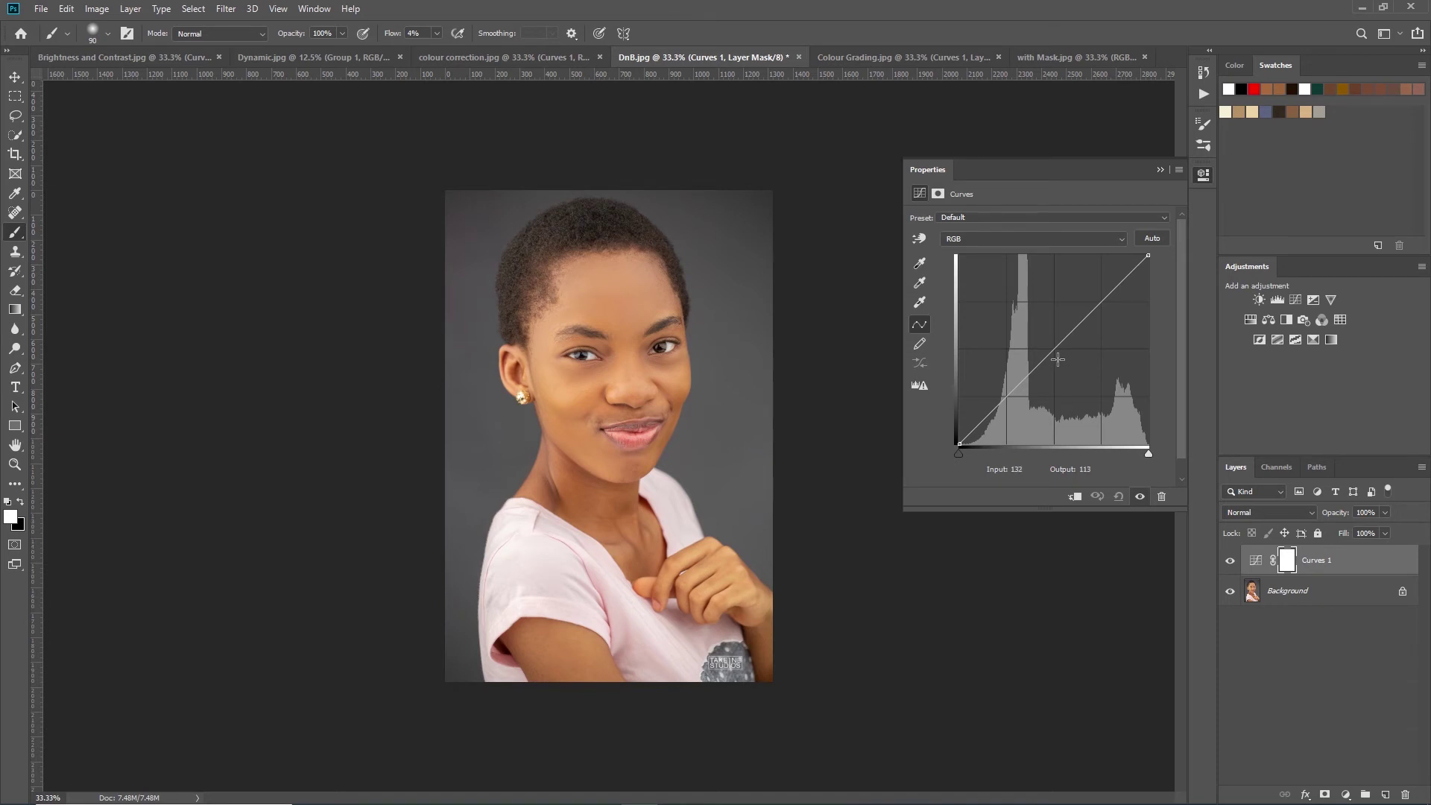
left_click_drag(1047, 356, 1057, 314)
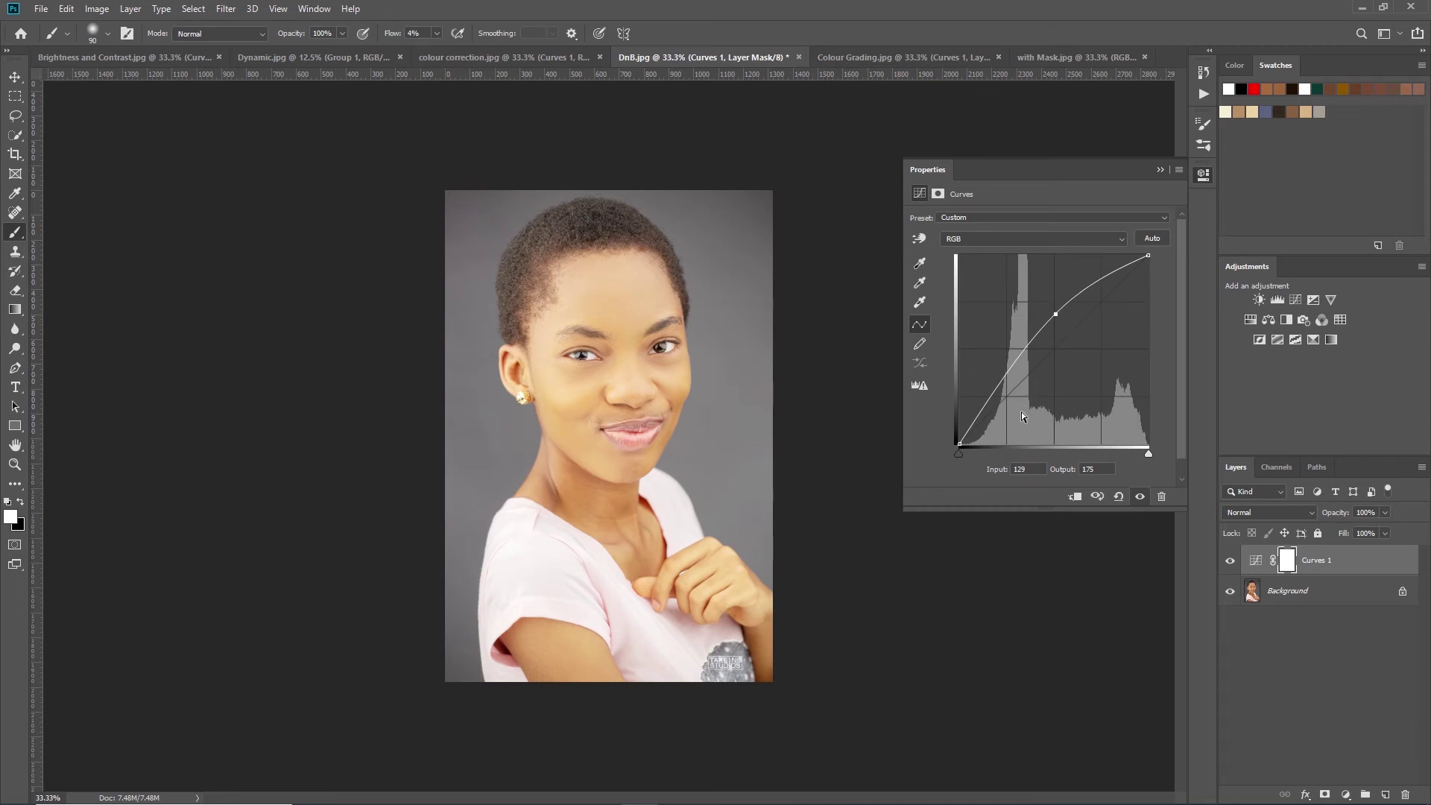
double_click(1321, 561)
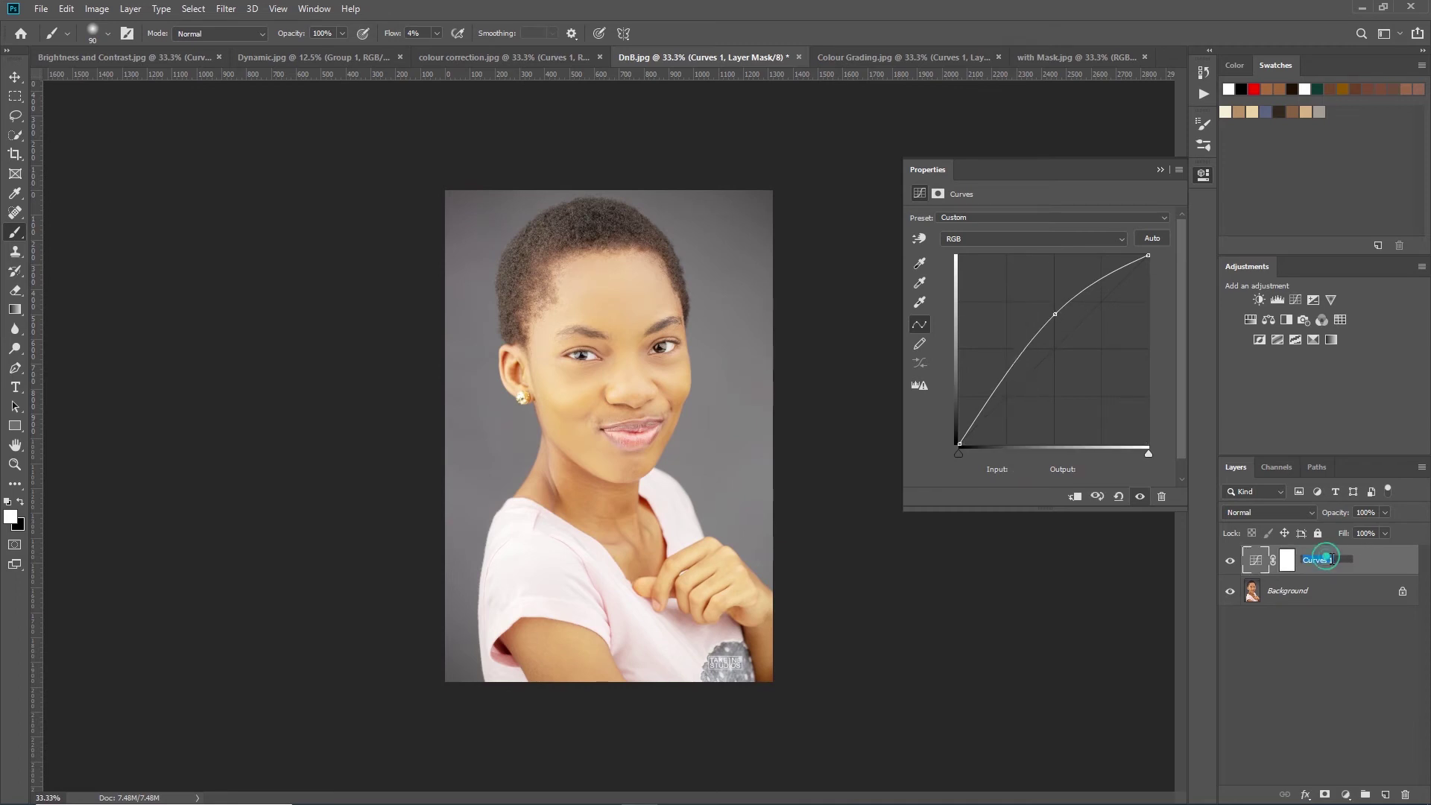
type("do")
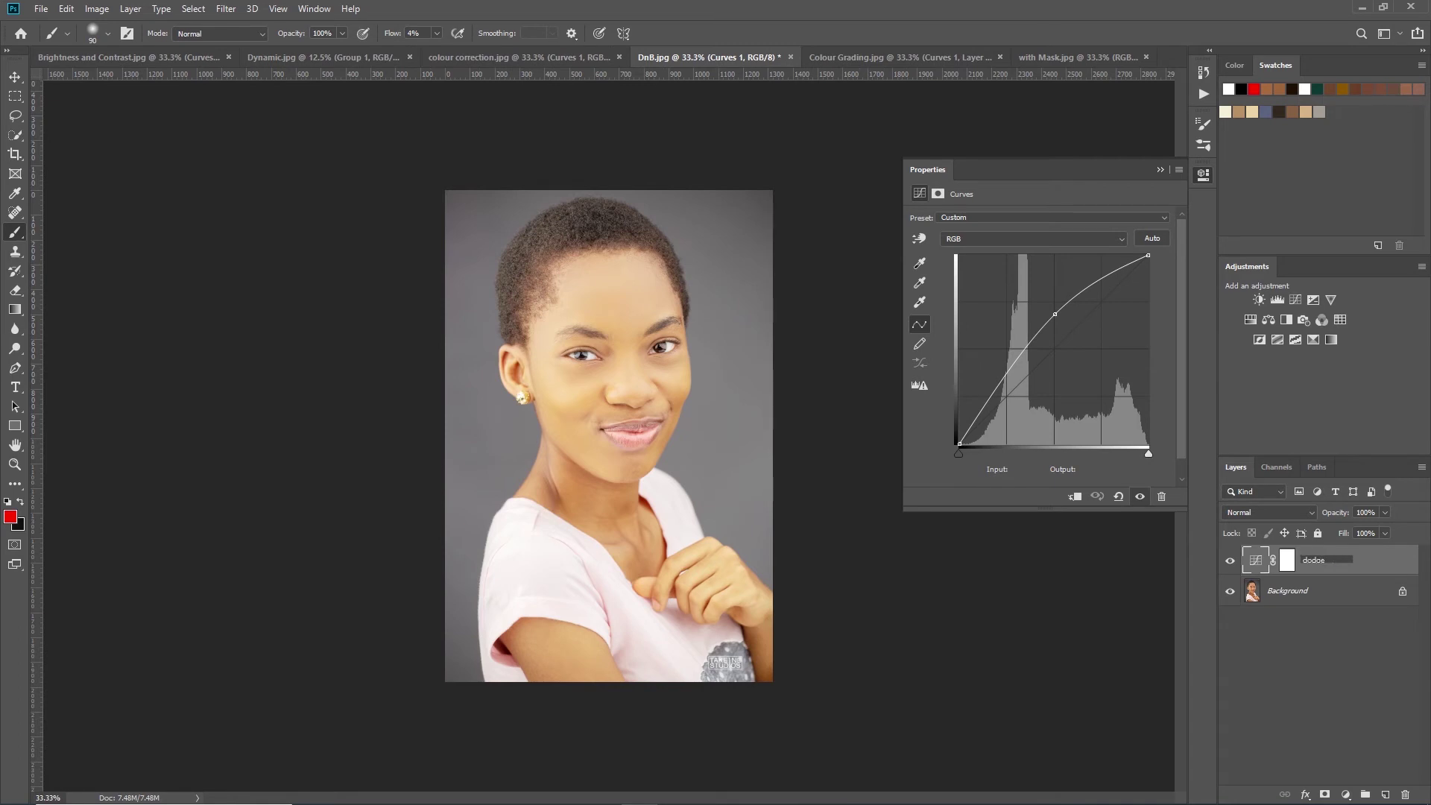
type("dge")
key("Return")
- Add a second Curves layer and pull its midpoint down to input 128, output 87, with the dodge layer temporarily hidden
left_click(1297, 299)
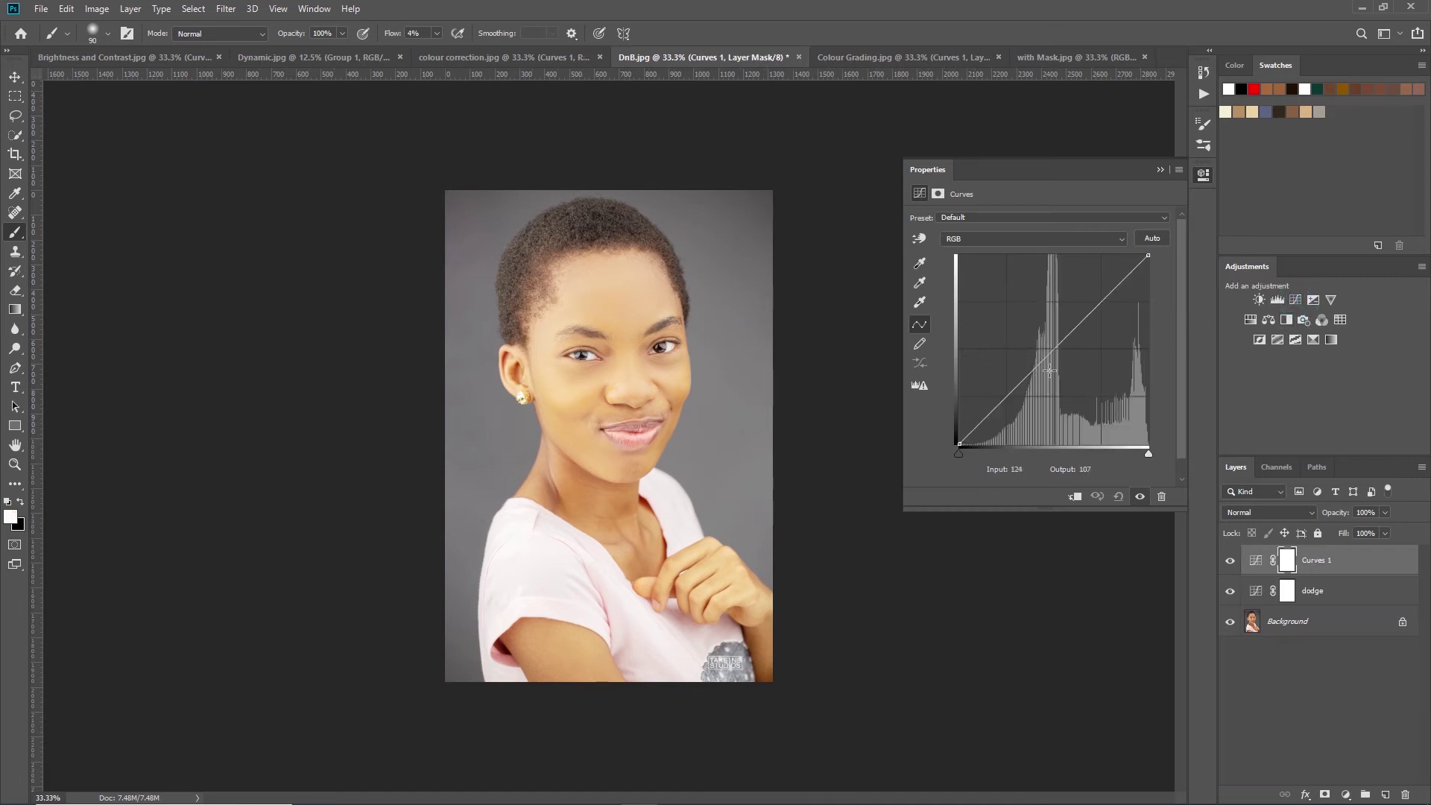
left_click(1230, 591)
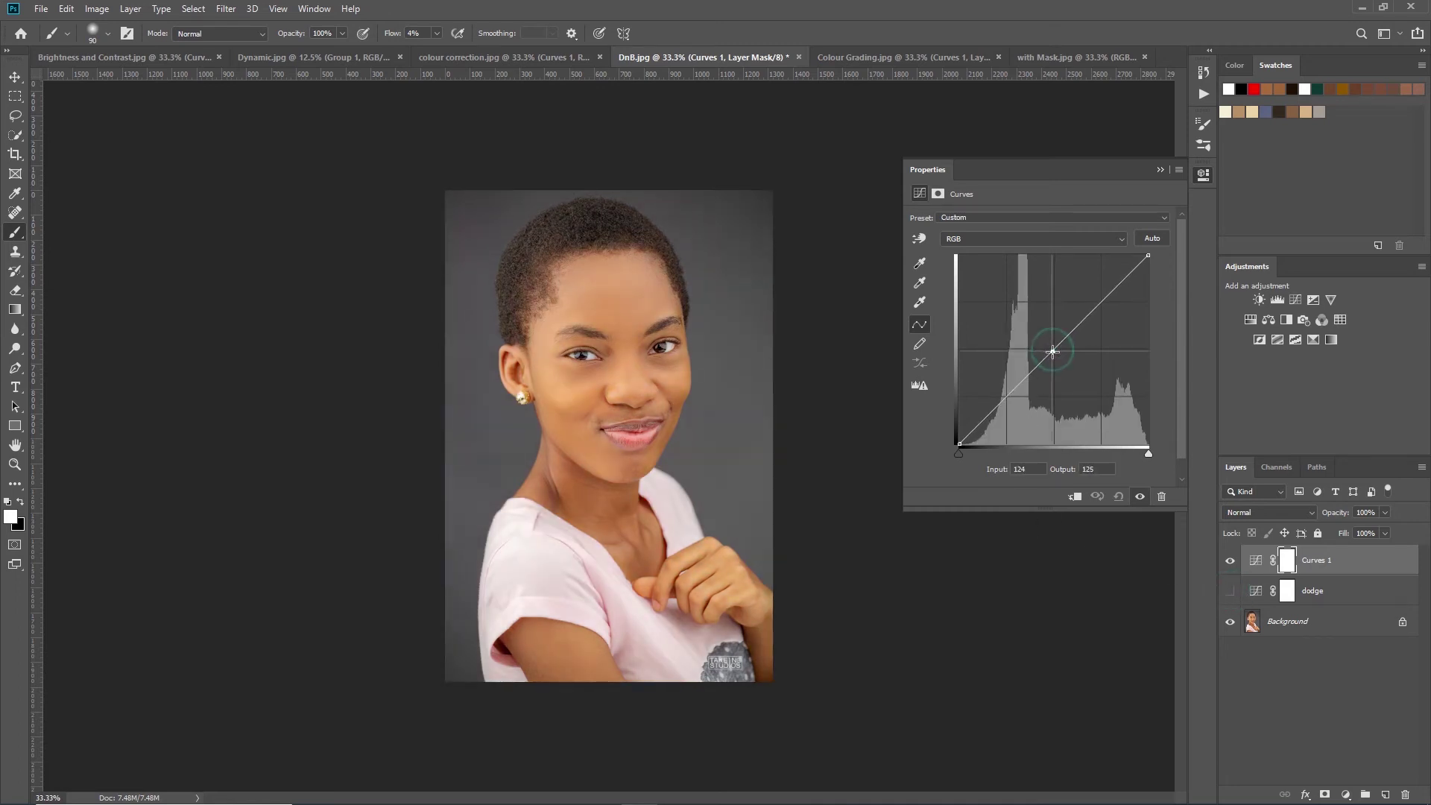
left_click_drag(1052, 350, 1053, 379)
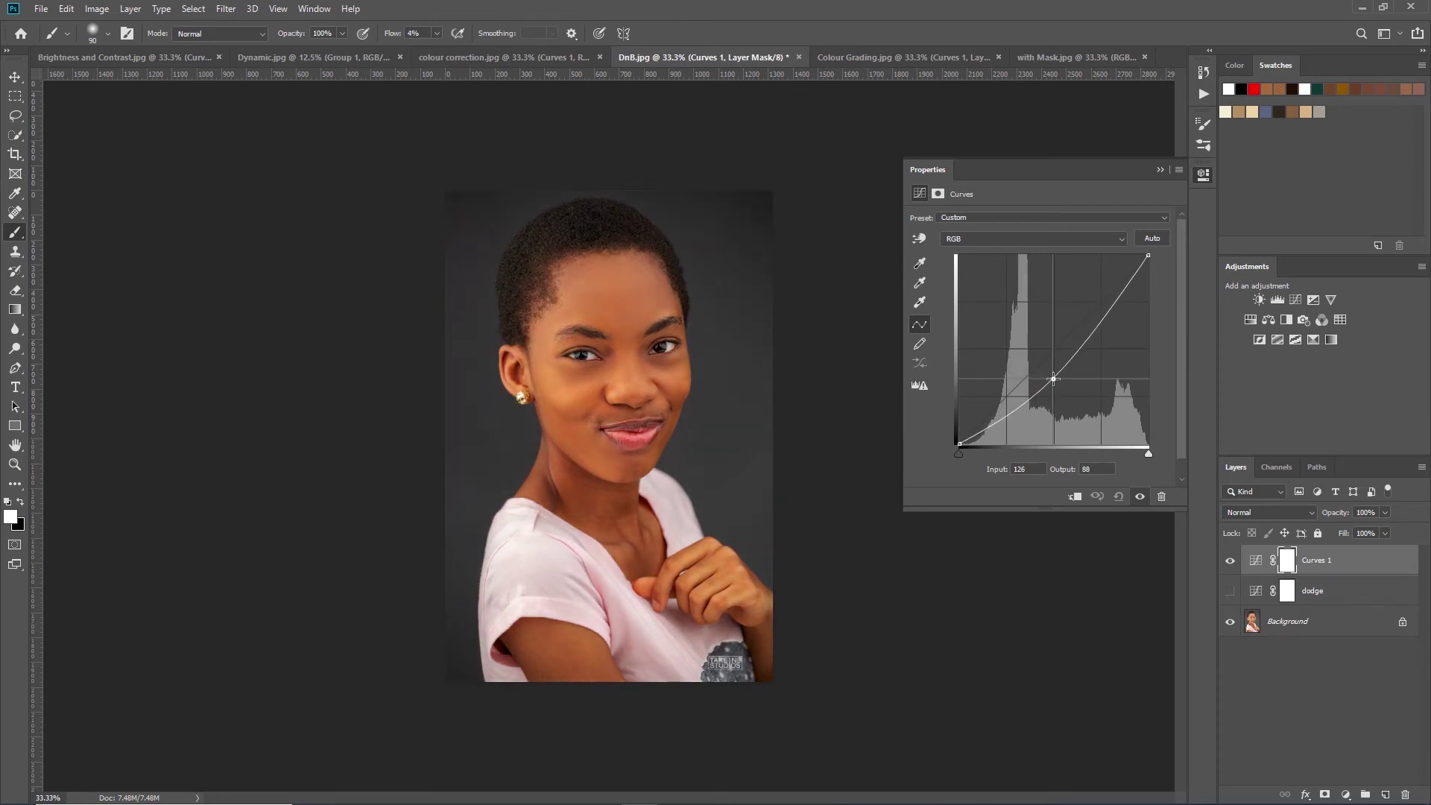
left_click_drag(1053, 378, 1057, 379)
left_click(1230, 592)
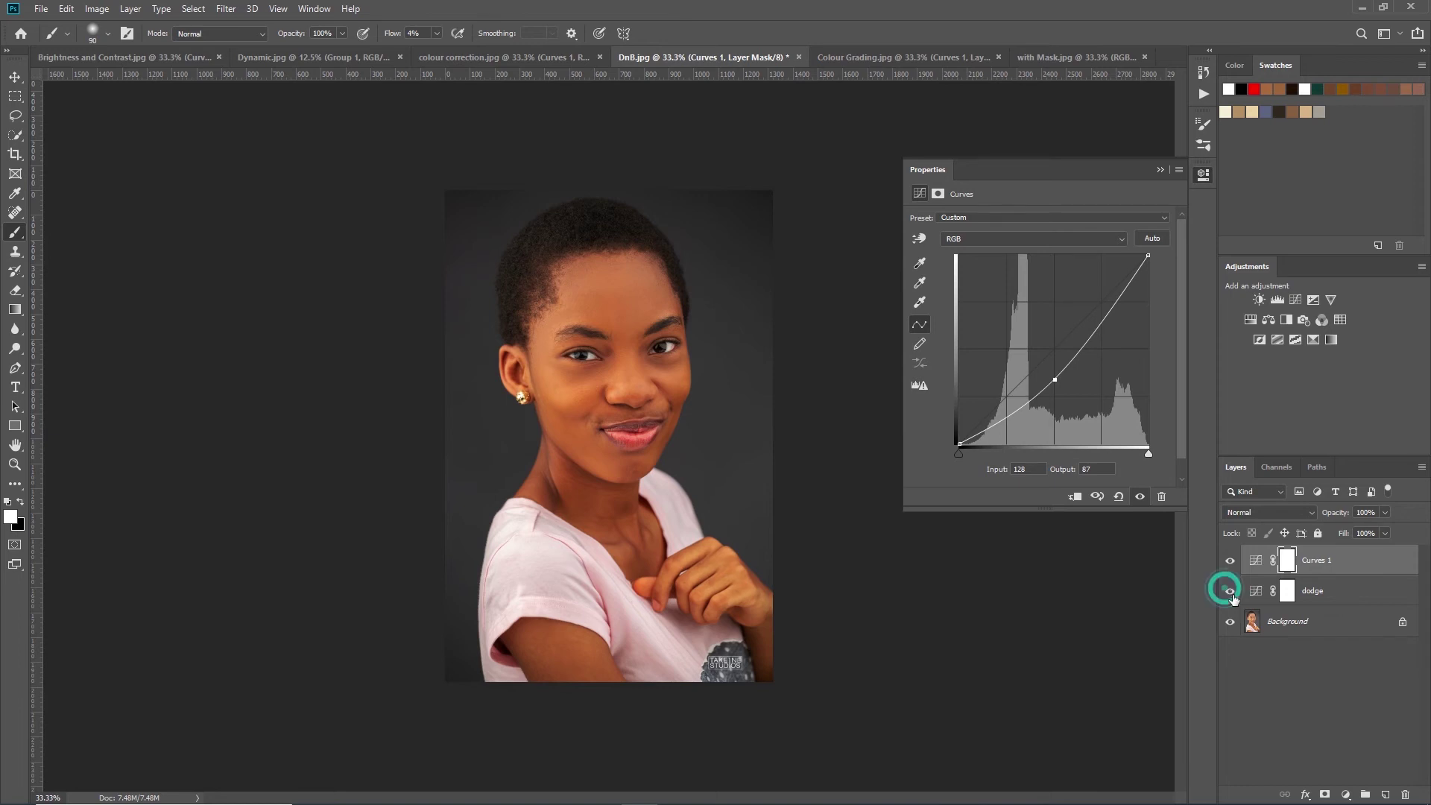
- Invert the layer masks of both the Curves 1 and dodge layers to black
left_click(1289, 564)
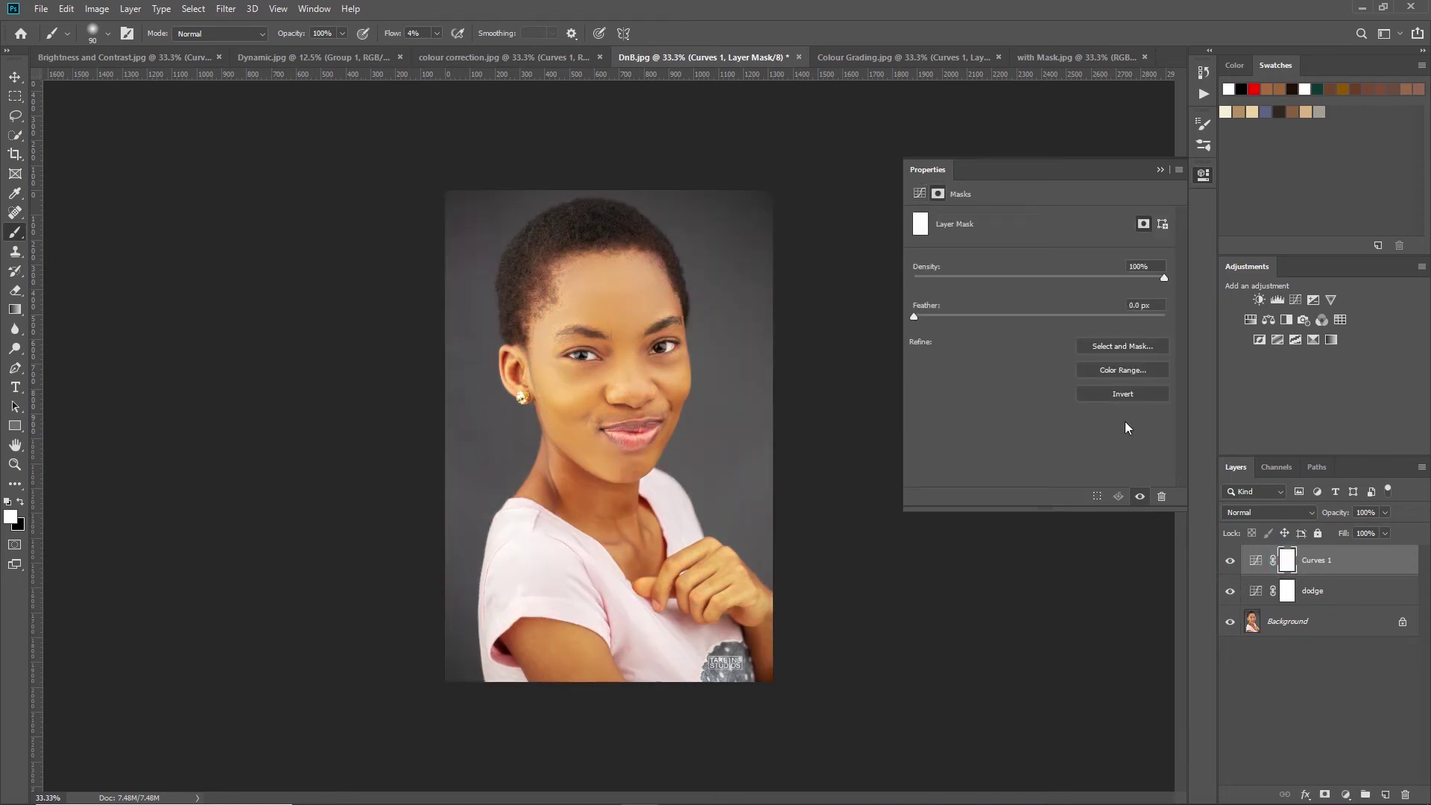
left_click(1153, 399)
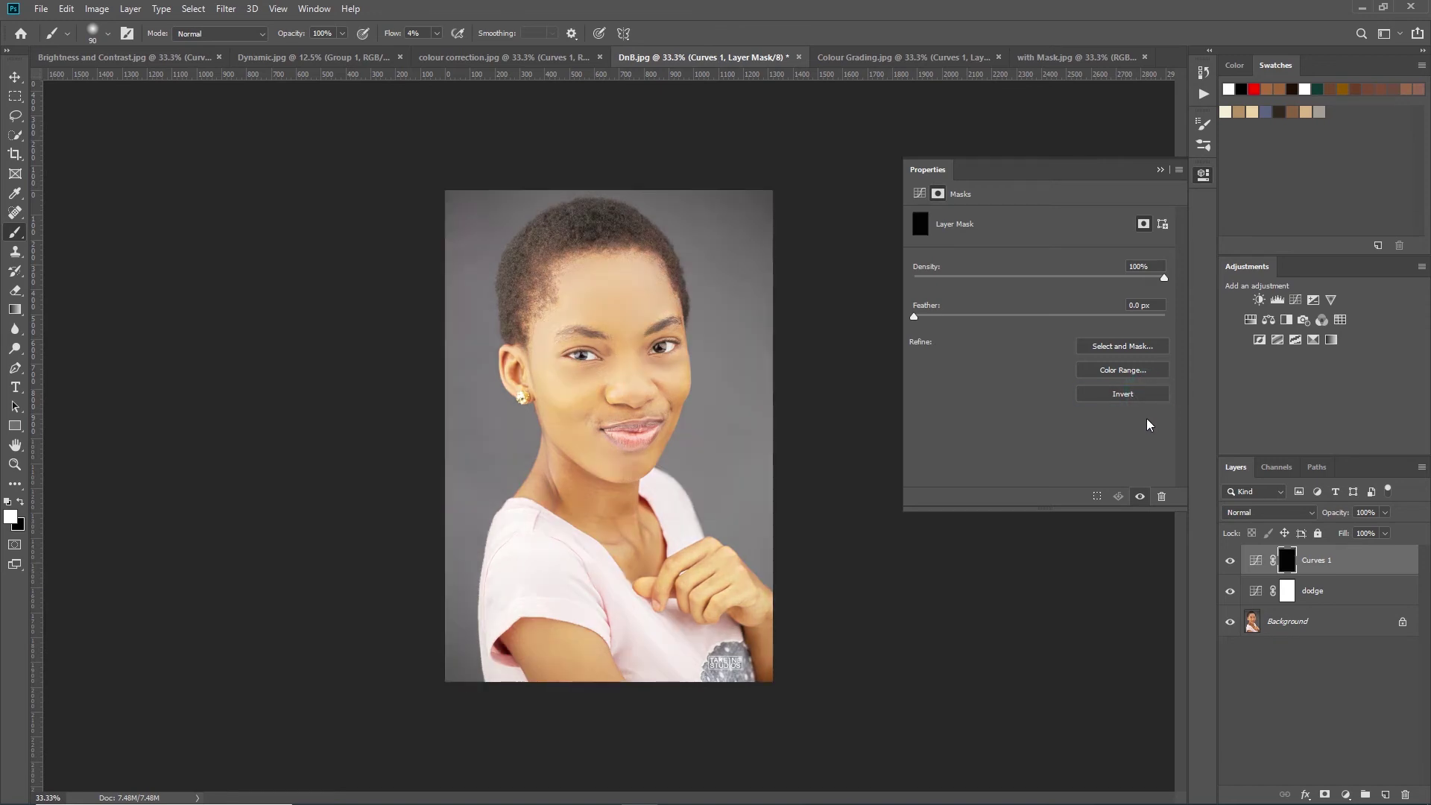
left_click(1287, 590)
left_click(1231, 590)
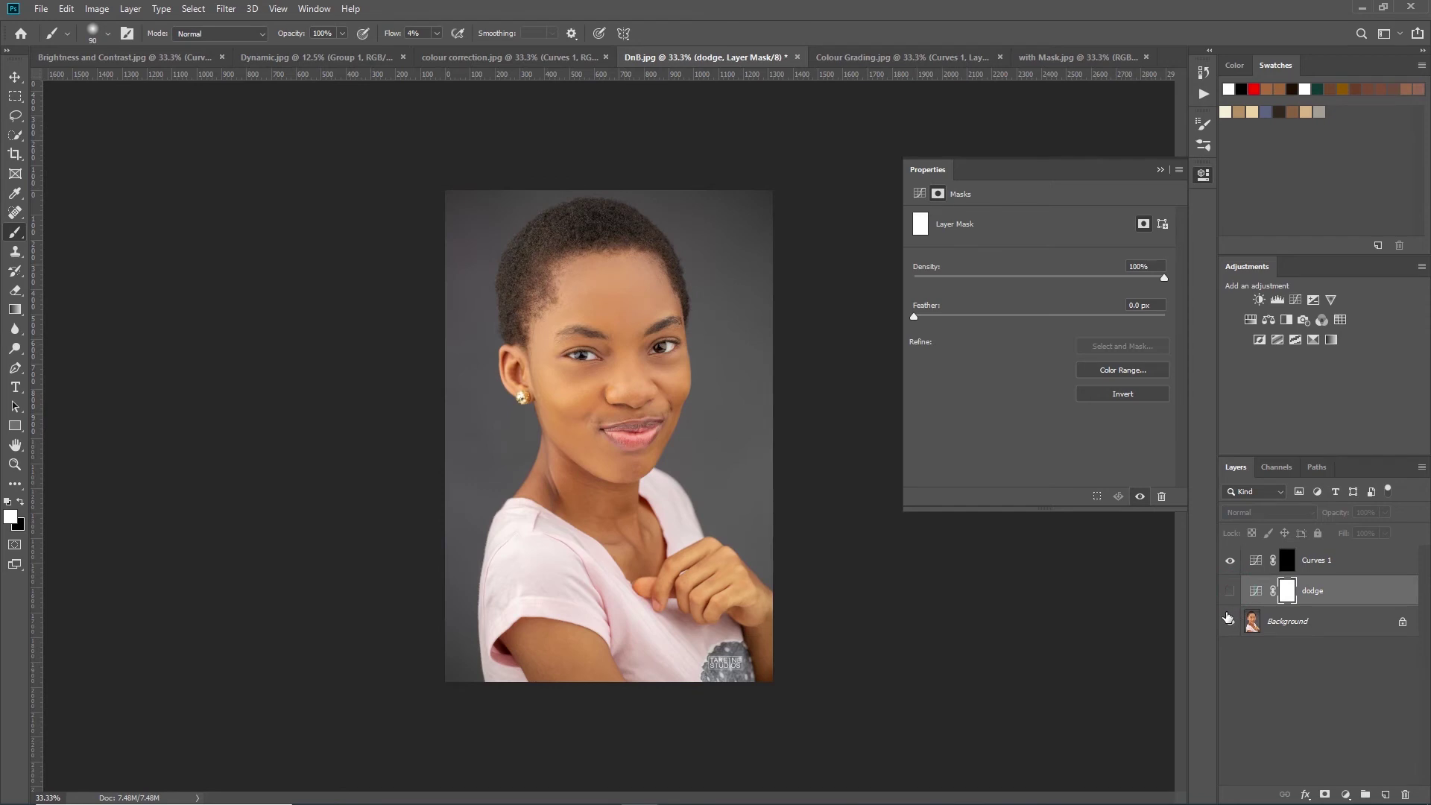
left_click(1231, 592)
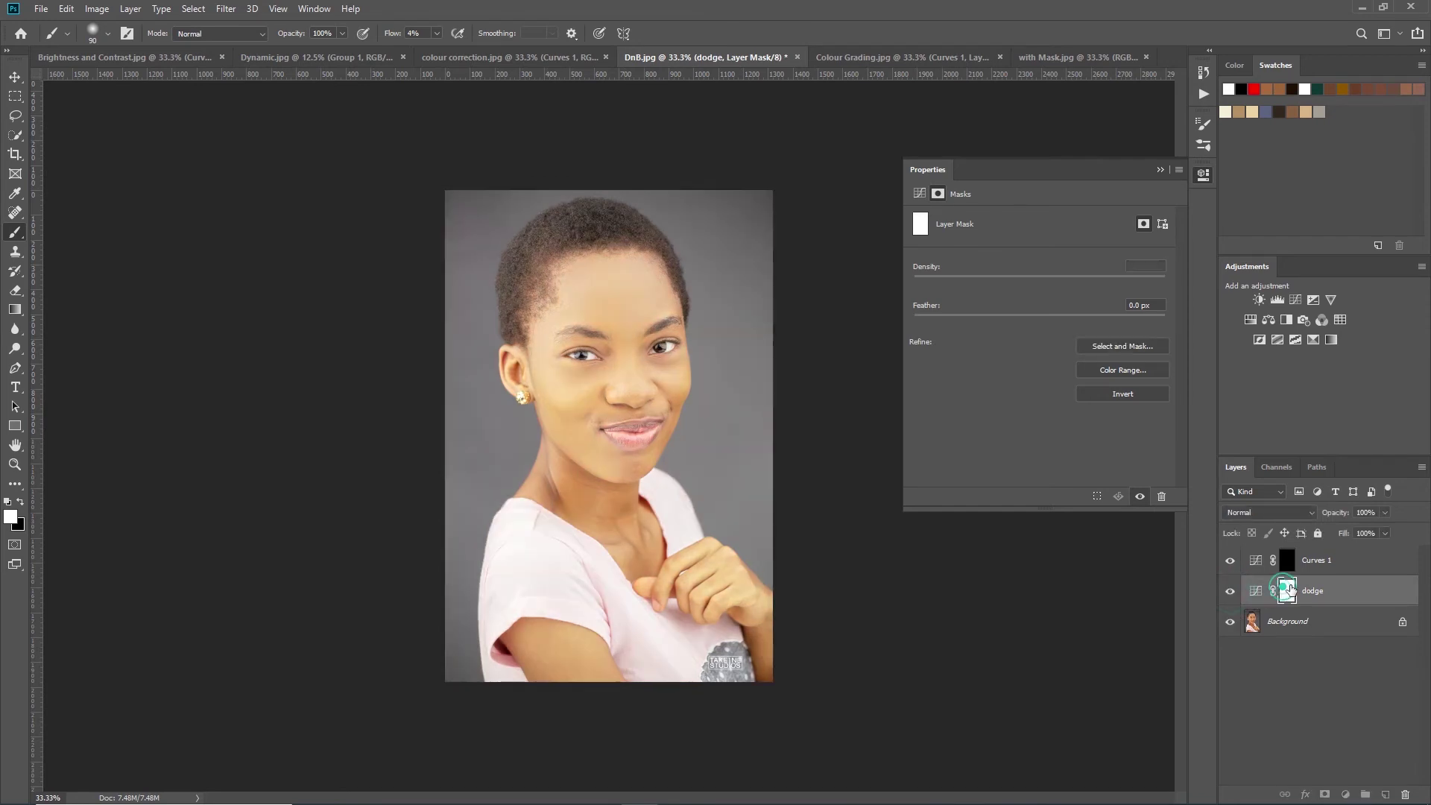
left_click(1154, 394)
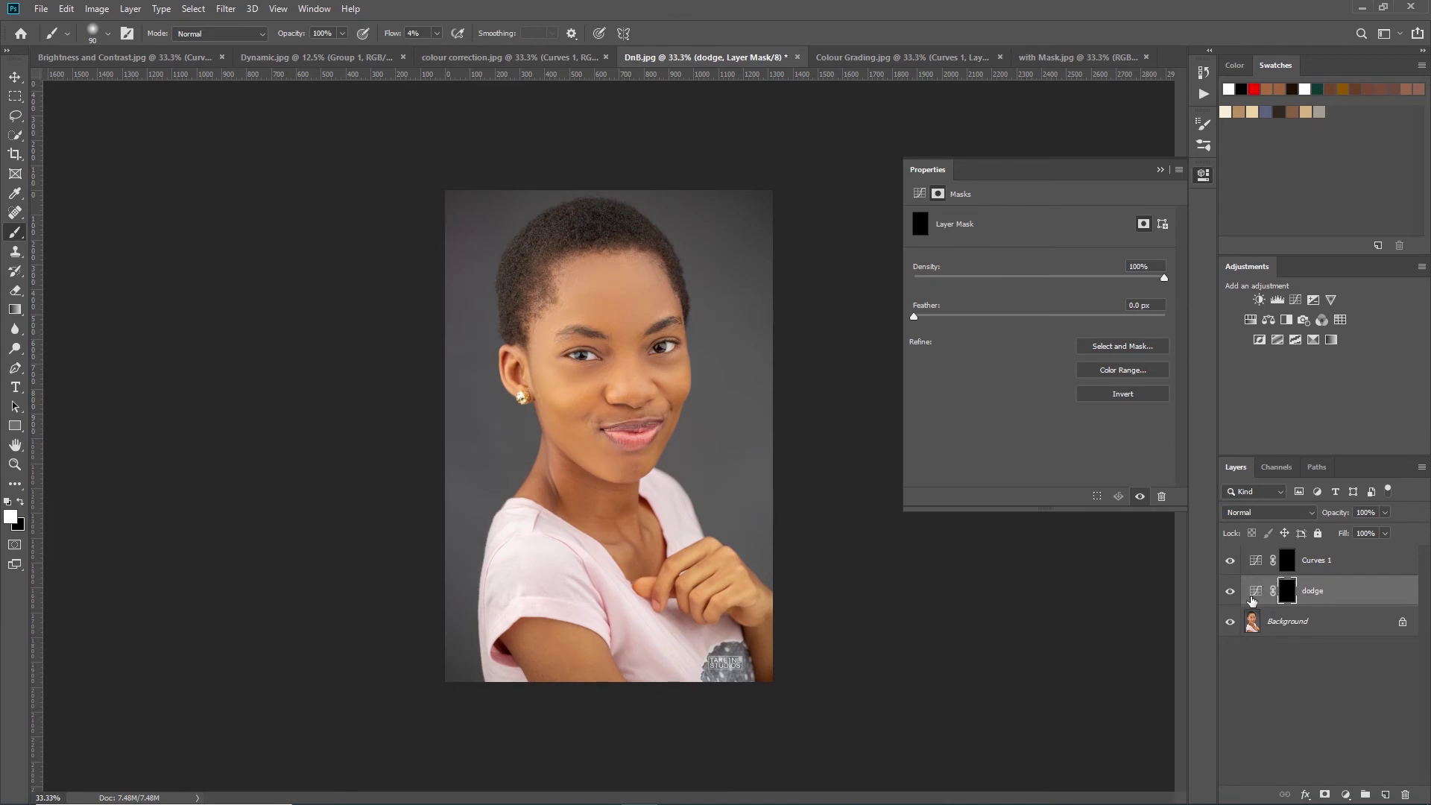
- Rename the darkening Curves layer to burn
left_click(1324, 568)
double_click(1320, 563)
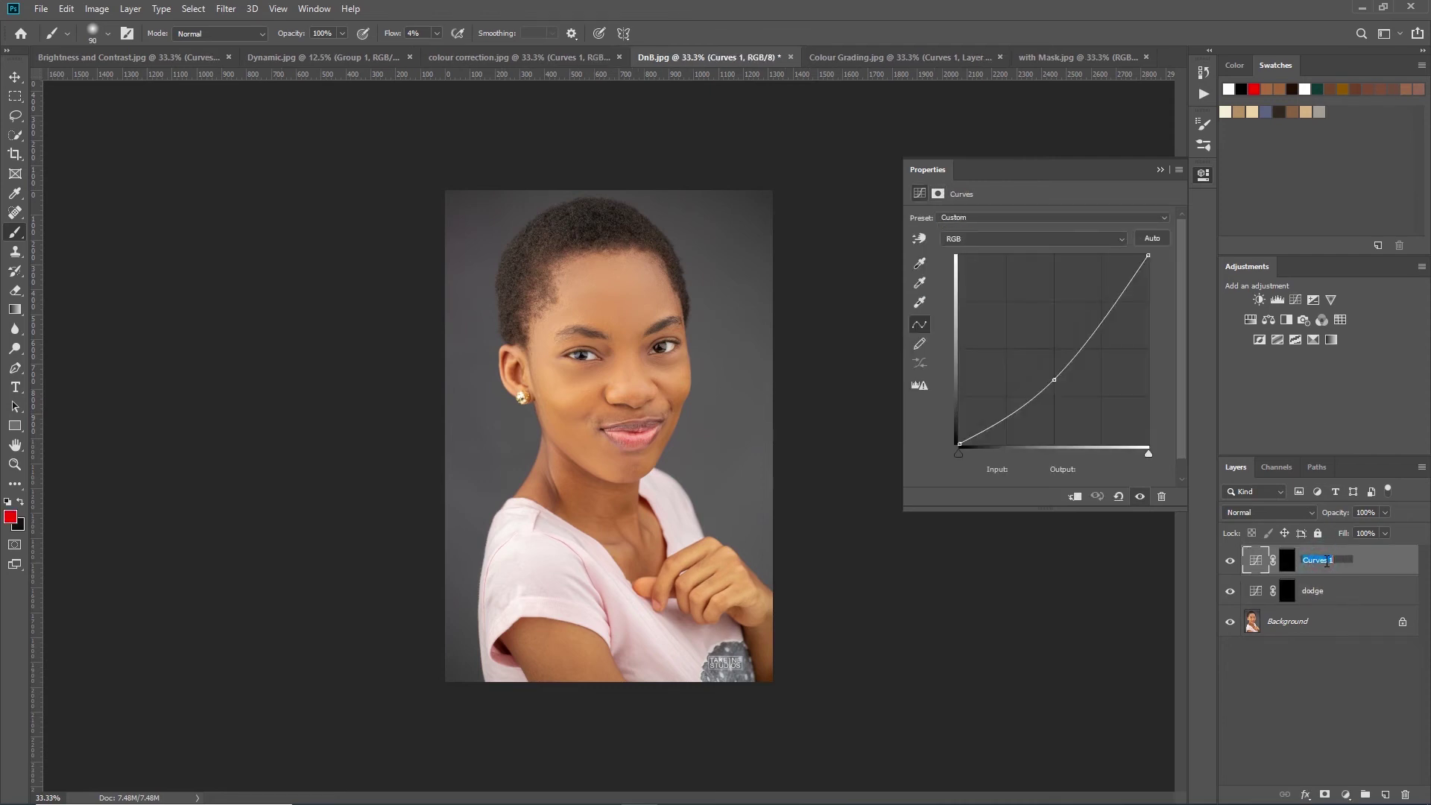
type("burn")
left_click(1382, 560)
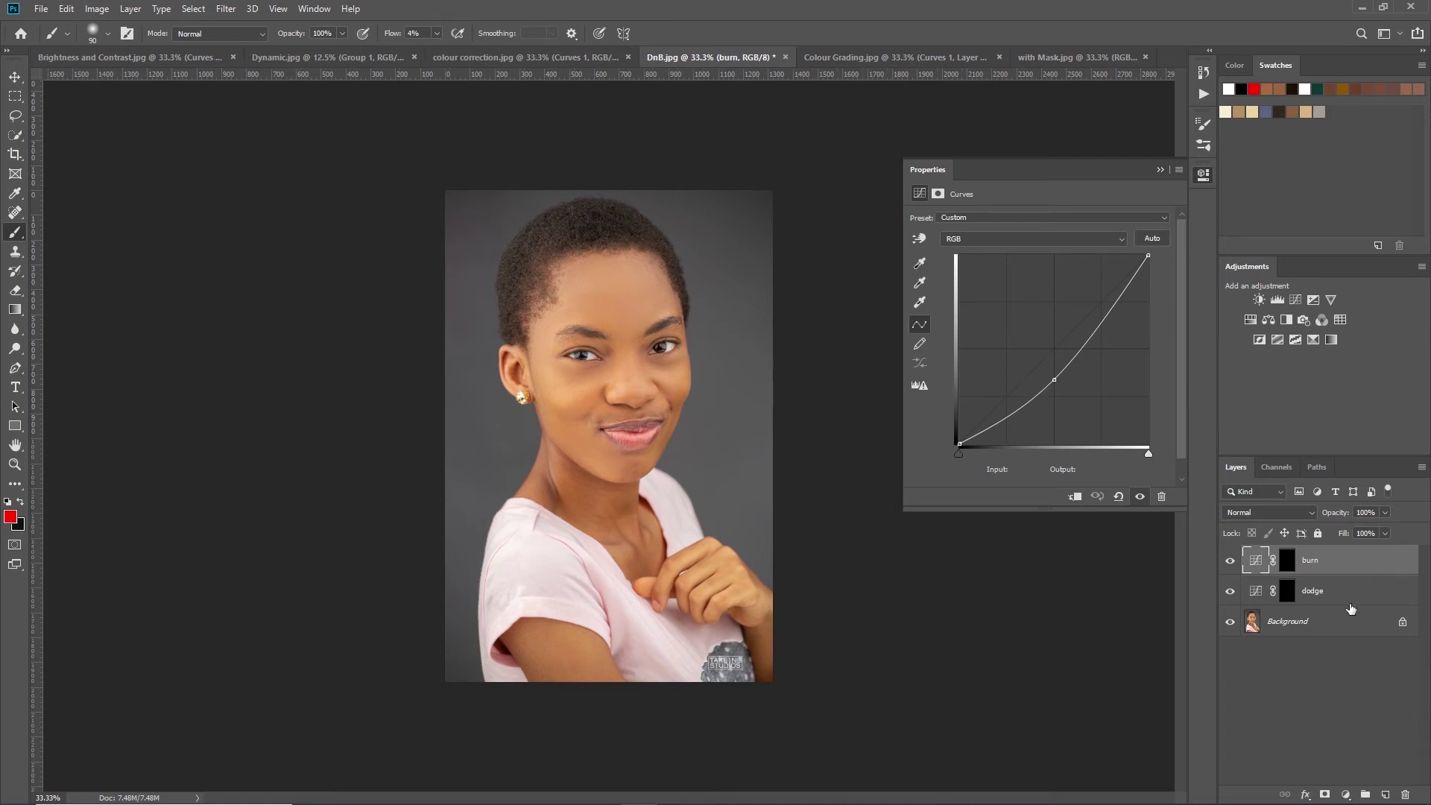
- Group the burn and dodge layers and name the group D&B
left_click(1367, 591, "ctrl")
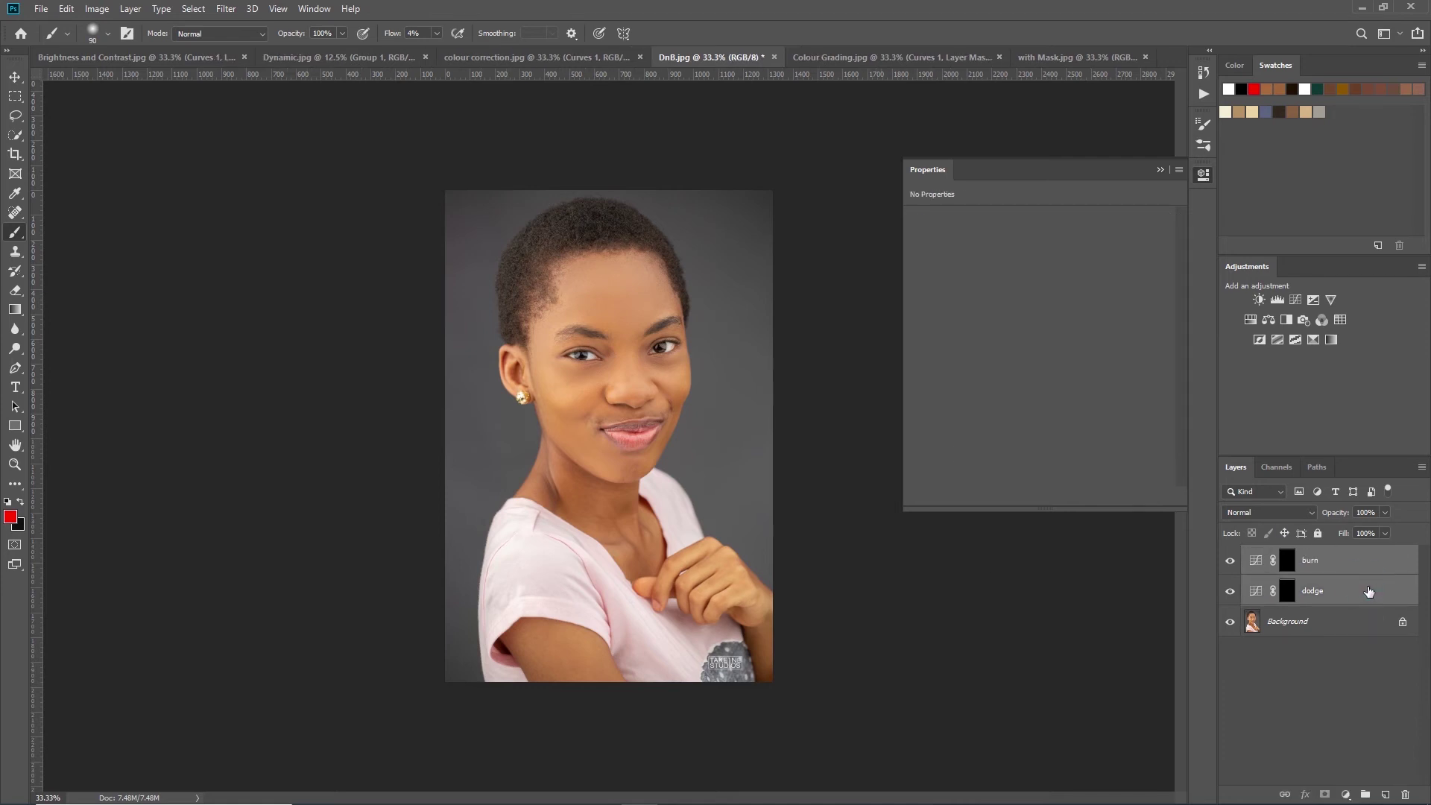
key("ctrl+g")
double_click(1286, 554)
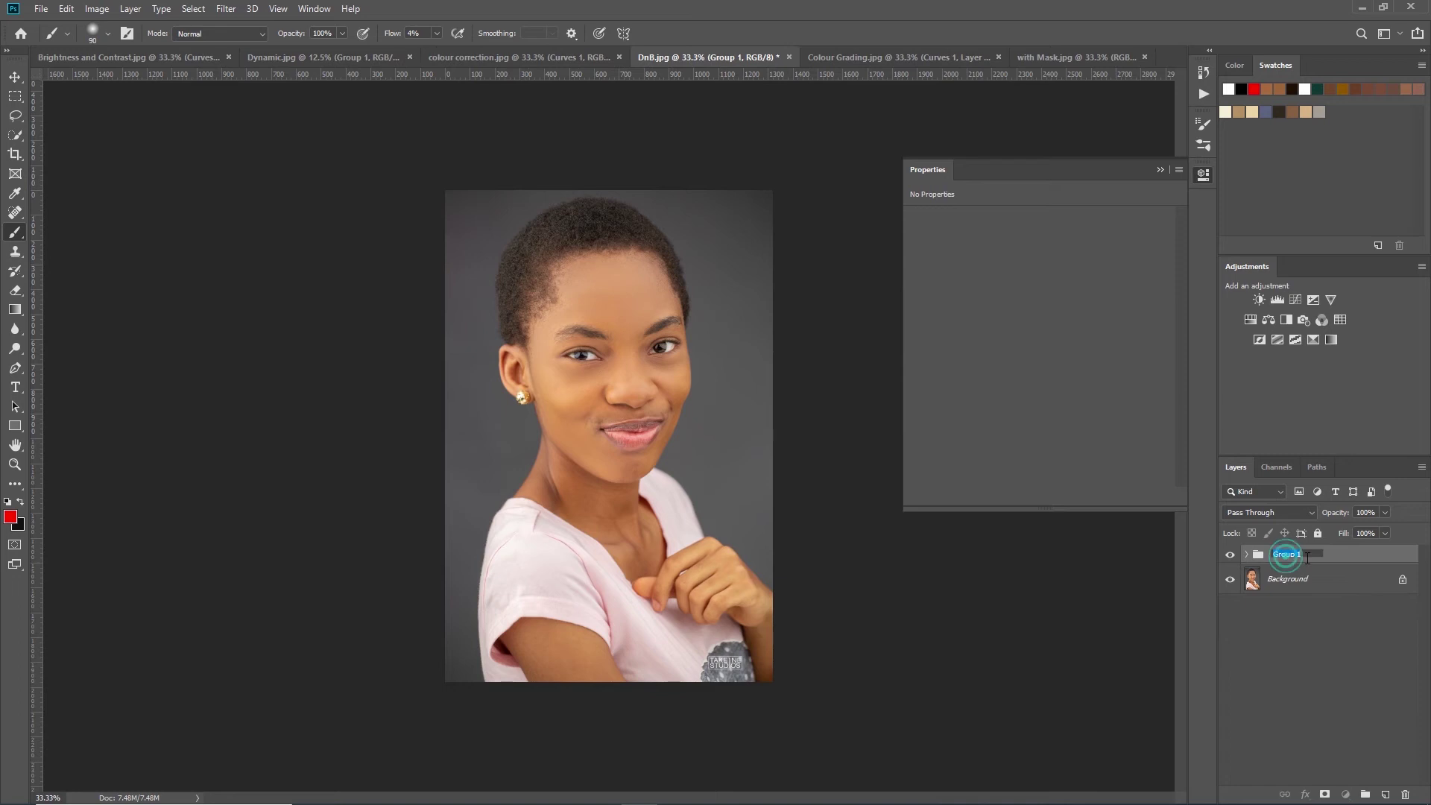
type("D")
type("%")
key("BackSpace")
type("&B")
key("Return")
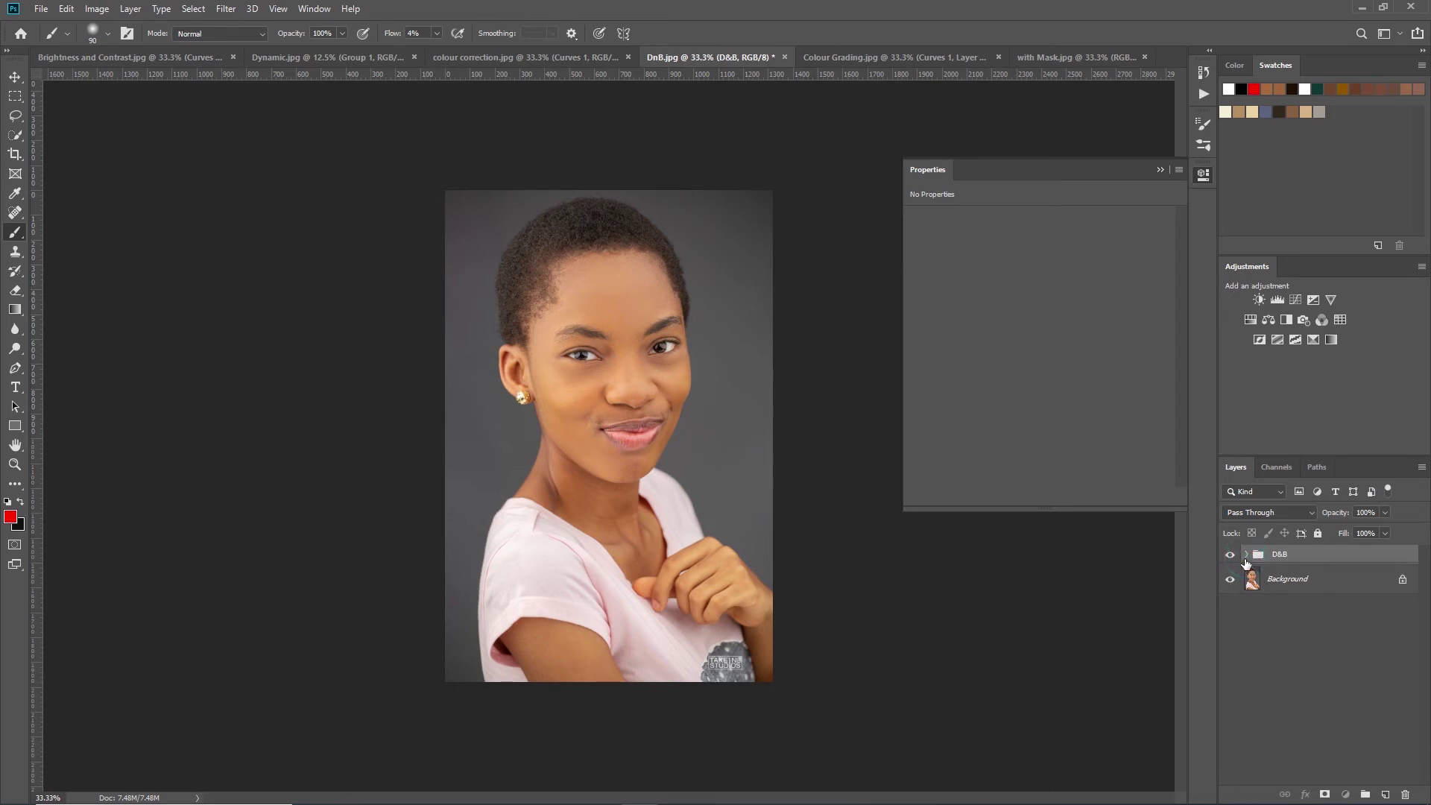
- Set the brush flow to 3% and target the burn layer's mask inside the D&B group
left_click(1246, 556)
left_click(1370, 578)
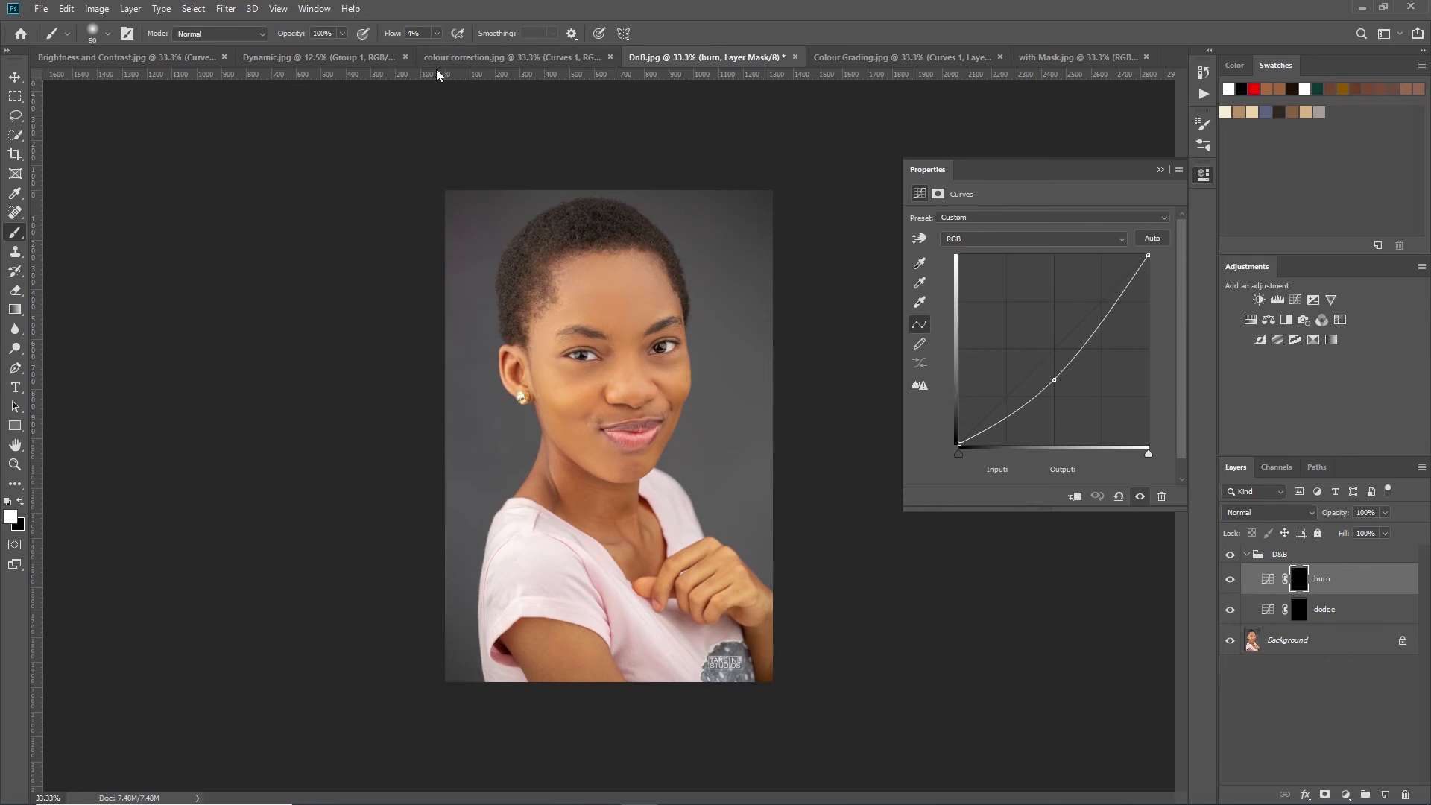
left_click(425, 33)
type("3")
left_click(1375, 578)
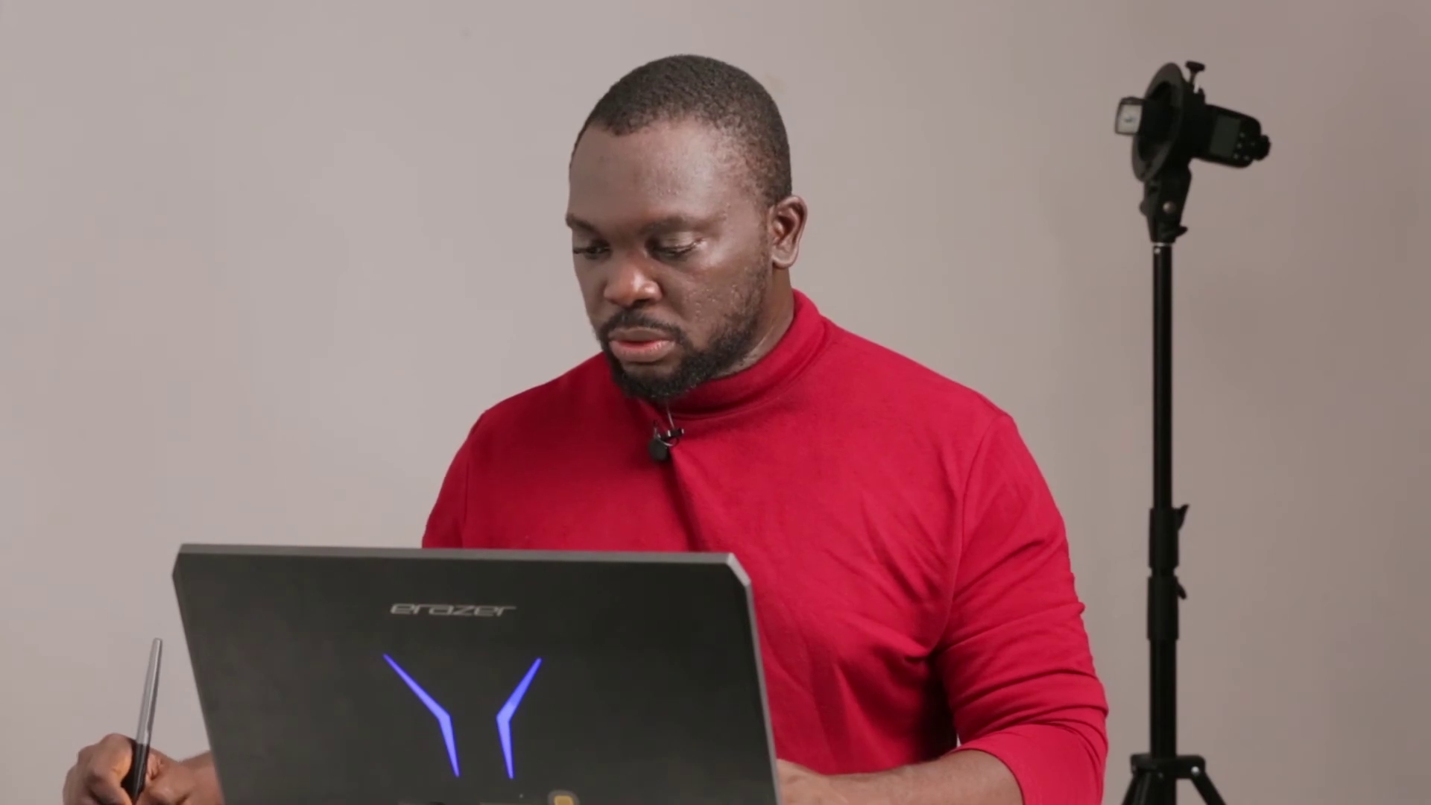
left_click(1301, 580)
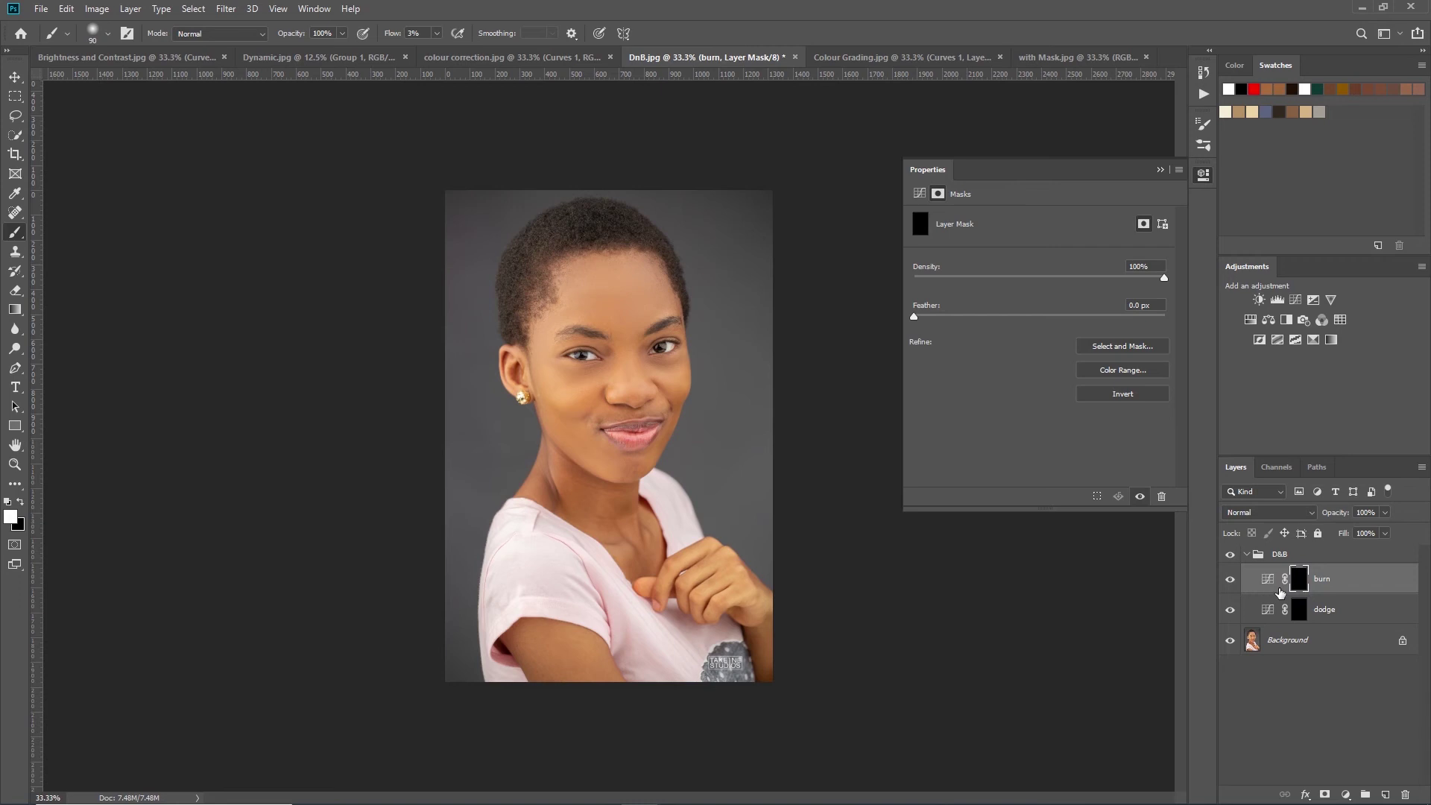
left_click(1300, 581)
- Paint white on the burn mask along the temple and hairline to darken them, reducing the brush size for the edges
key("bracketleft")
mouse_move(536, 265)
left_mouse_down()
mouse_move(562, 220)
mouse_move(530, 251)
mouse_move(519, 294)
mouse_move(537, 237)
left_mouse_up()
mouse_move(527, 271)
left_mouse_down()
mouse_move(537, 240)
mouse_move(519, 271)
mouse_move(540, 298)
mouse_move(513, 307)
mouse_move(519, 327)
mouse_move(546, 237)
mouse_move(527, 239)
mouse_move(626, 224)
mouse_move(604, 211)
mouse_move(631, 232)
mouse_move(610, 232)
mouse_move(686, 271)
mouse_move(652, 236)
mouse_move(685, 316)
mouse_move(646, 231)
mouse_move(578, 198)
left_mouse_up()
key("bracketleft")
key("bracketleft")
key("bracketleft")
mouse_move(528, 259)
left_mouse_down()
mouse_move(503, 290)
mouse_move(521, 223)
mouse_move(569, 202)
mouse_move(517, 256)
mouse_move(515, 316)
mouse_move(545, 276)
mouse_move(524, 292)
left_mouse_up()
- Compare the portrait with and without the burn layer by toggling its visibility
left_click(1232, 581)
left_click(1233, 582)
left_click(1236, 582)
left_click(1236, 581)
left_click(1236, 582)
double_click(1238, 582)
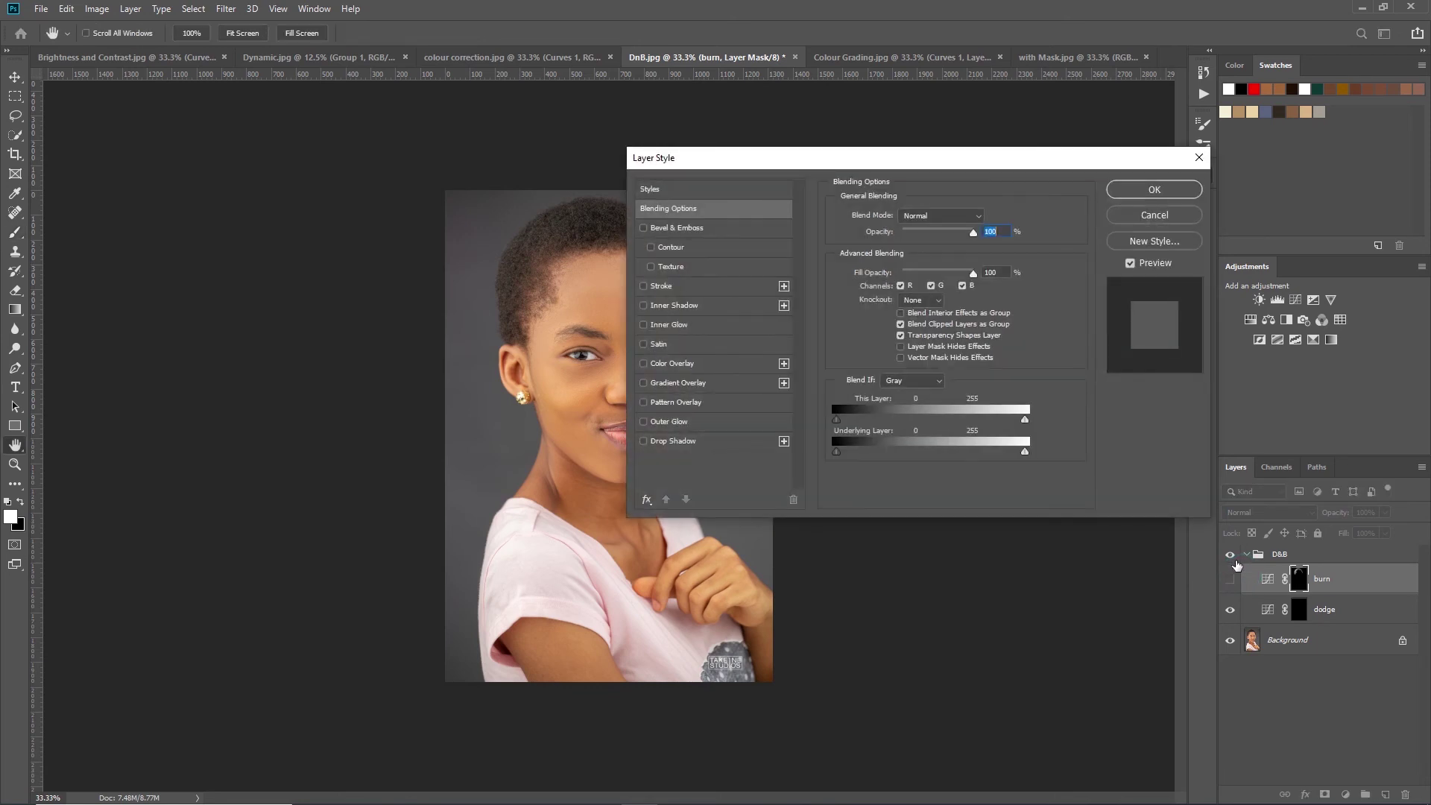
left_click(1157, 215)
left_click(1231, 580)
- Burn more along the forehead's edge, the temple and the upper hairline with a brush size of 125
key("]")
mouse_move(568, 243)
left_mouse_down()
mouse_move(545, 246)
mouse_move(536, 295)
left_mouse_up()
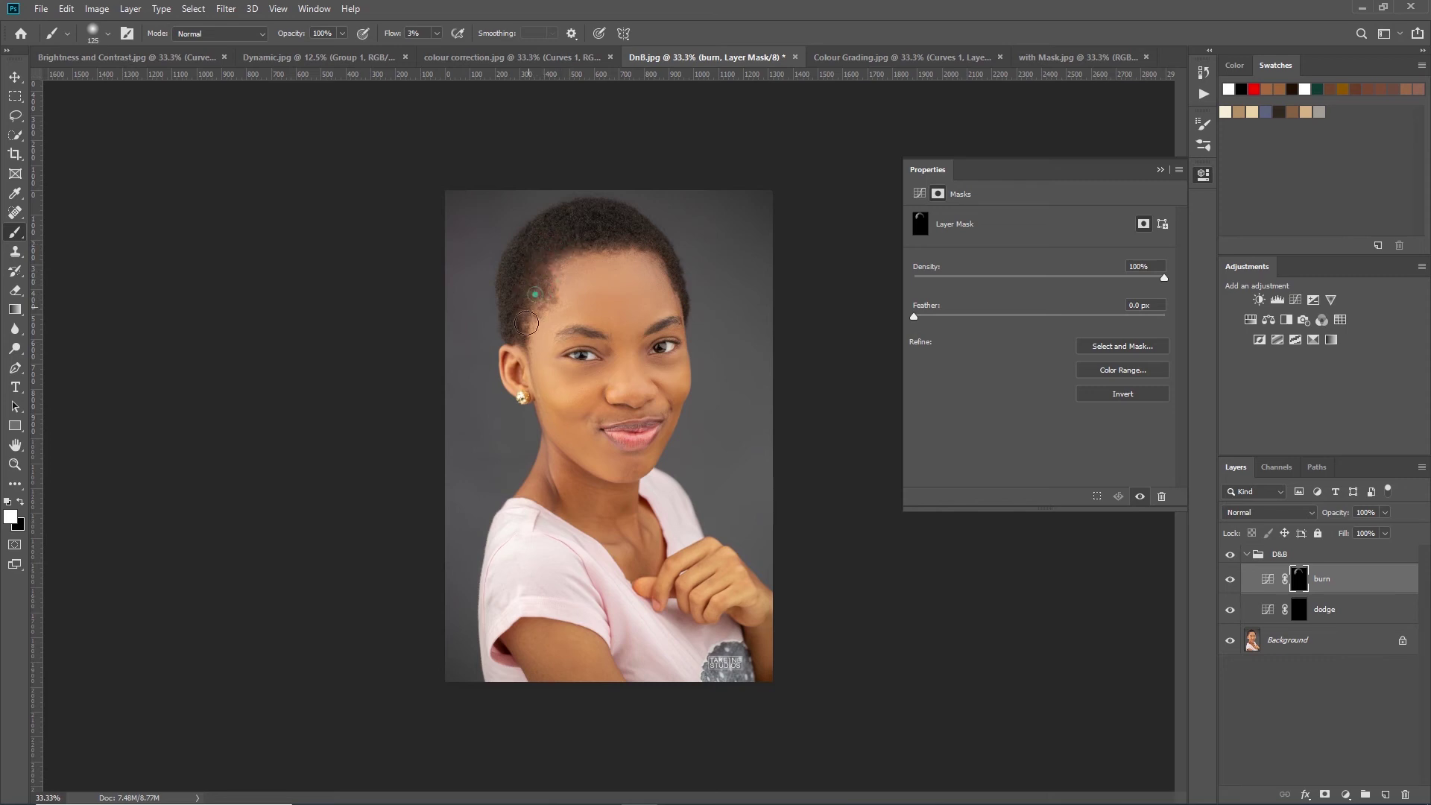
mouse_move(565, 211)
left_mouse_down()
mouse_move(584, 247)
mouse_move(664, 235)
mouse_move(652, 235)
mouse_move(690, 262)
mouse_move(637, 227)
left_mouse_up()
- Burn the side of the nose bridge with a smaller brush on the burn mask
key("bracketleft")
key("bracketleft")
key("bracketright")
left_click(639, 342)
left_click(630, 351)
left_click(640, 365)
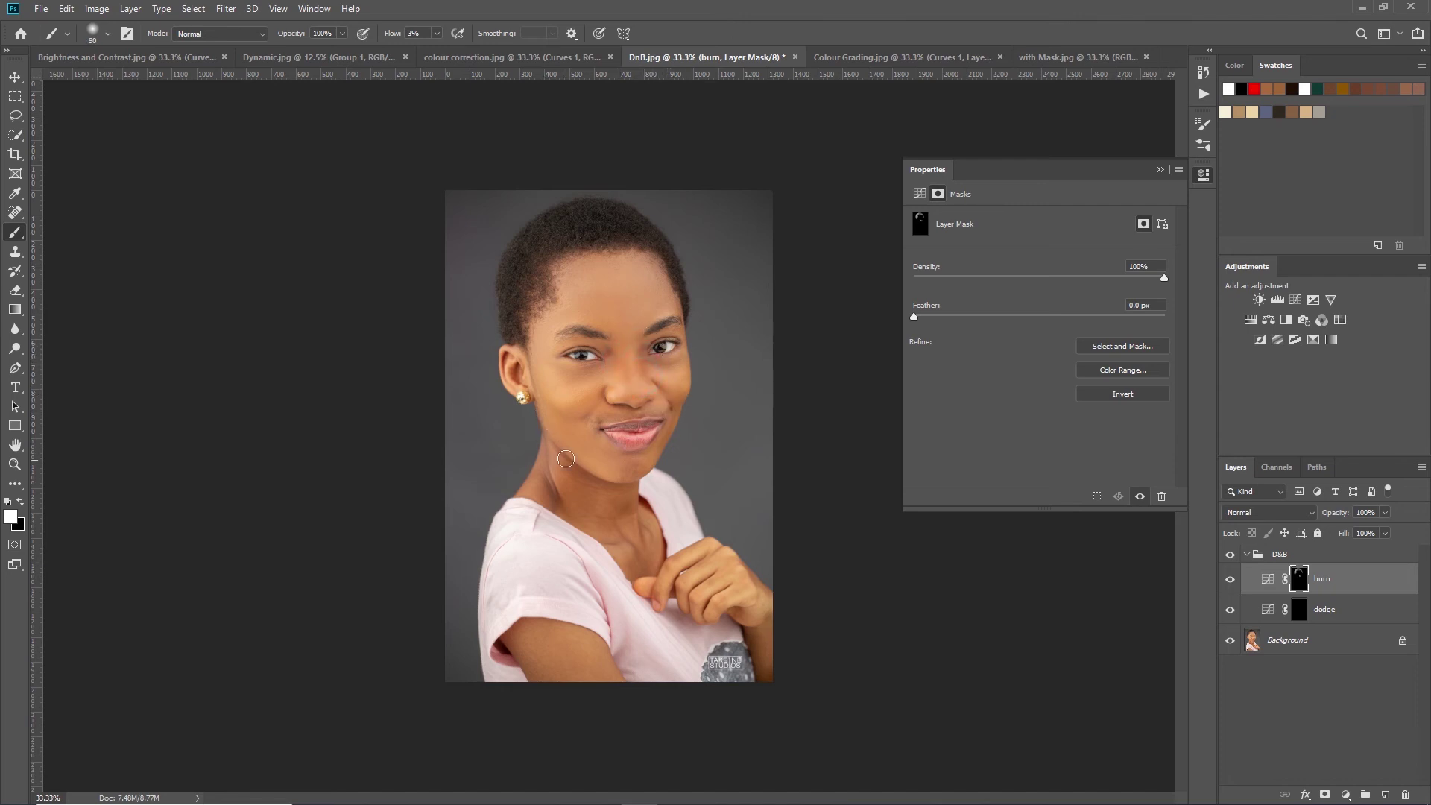
- Enlarge the brush and burn the hollow of the cheek on the earring side down towards the jaw
key("bracketright")
key("bracketright")
left_click(545, 411)
left_click(565, 439)
left_click(572, 430)
- With a smaller brush, burn the far cheek and jaw, the areas under both eyes, and the eyebrow on the earring side
key("bracketleft")
mouse_move(681, 403)
left_mouse_down()
mouse_move(671, 438)
mouse_move(638, 457)
left_mouse_up()
left_click(577, 377)
left_click(675, 364)
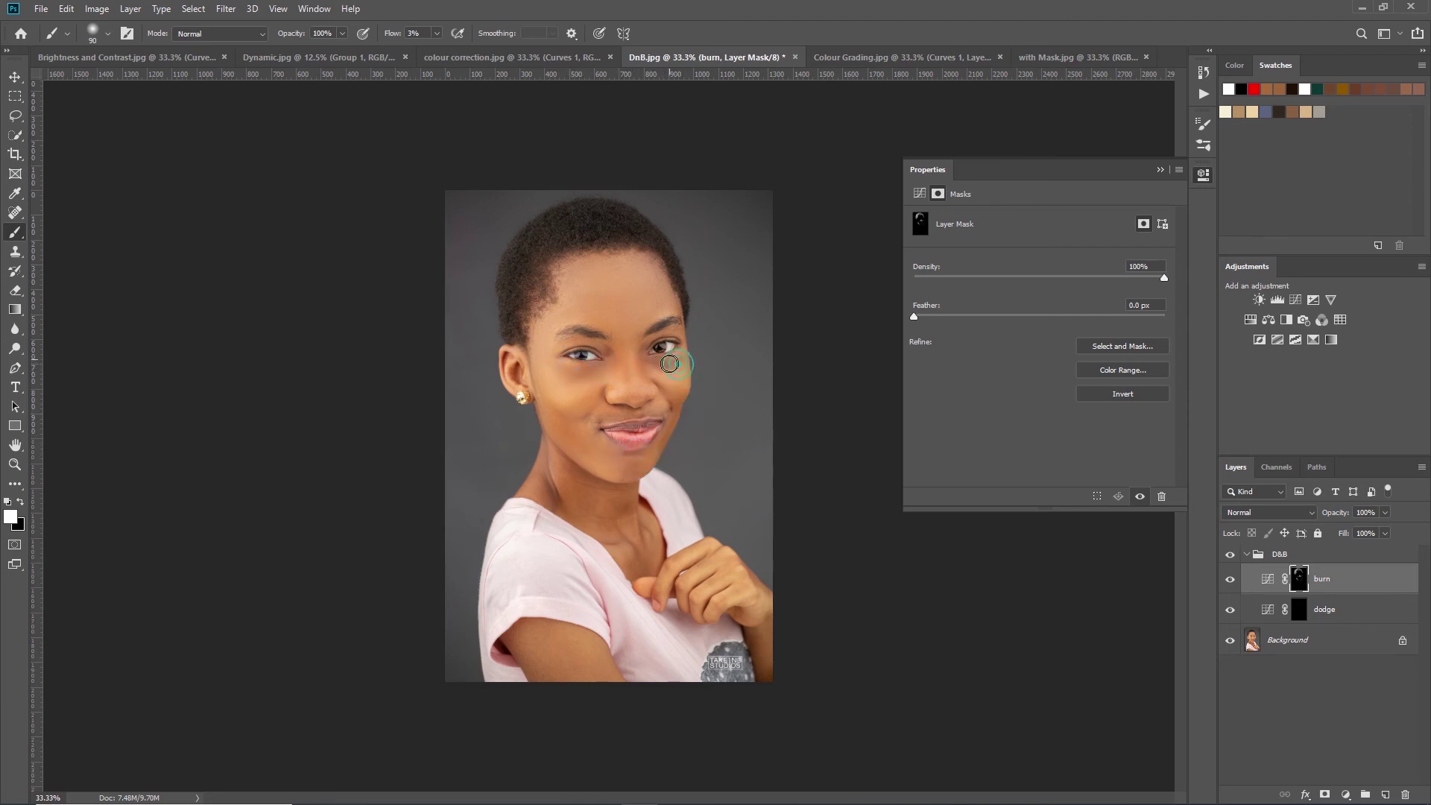
left_click(603, 336)
left_click(583, 332)
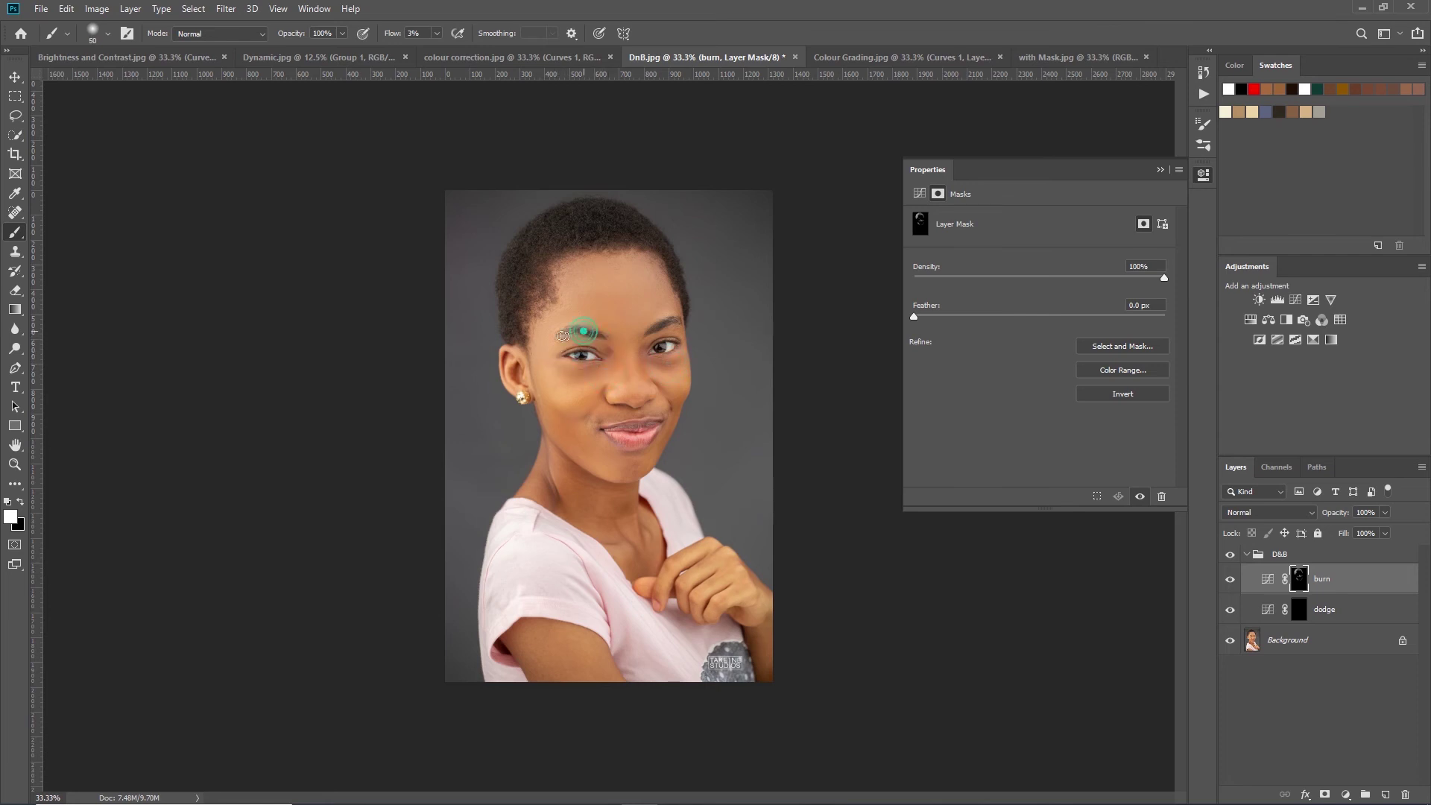
- Burn the eyebrow on the far side of the face on the burn mask
left_click(675, 315)
left_click(656, 329)
left_click(676, 321)
left_click(675, 319)
- Switch to the dodge layer's mask and brighten the centre of the forehead with a larger brush
left_click(1299, 610)
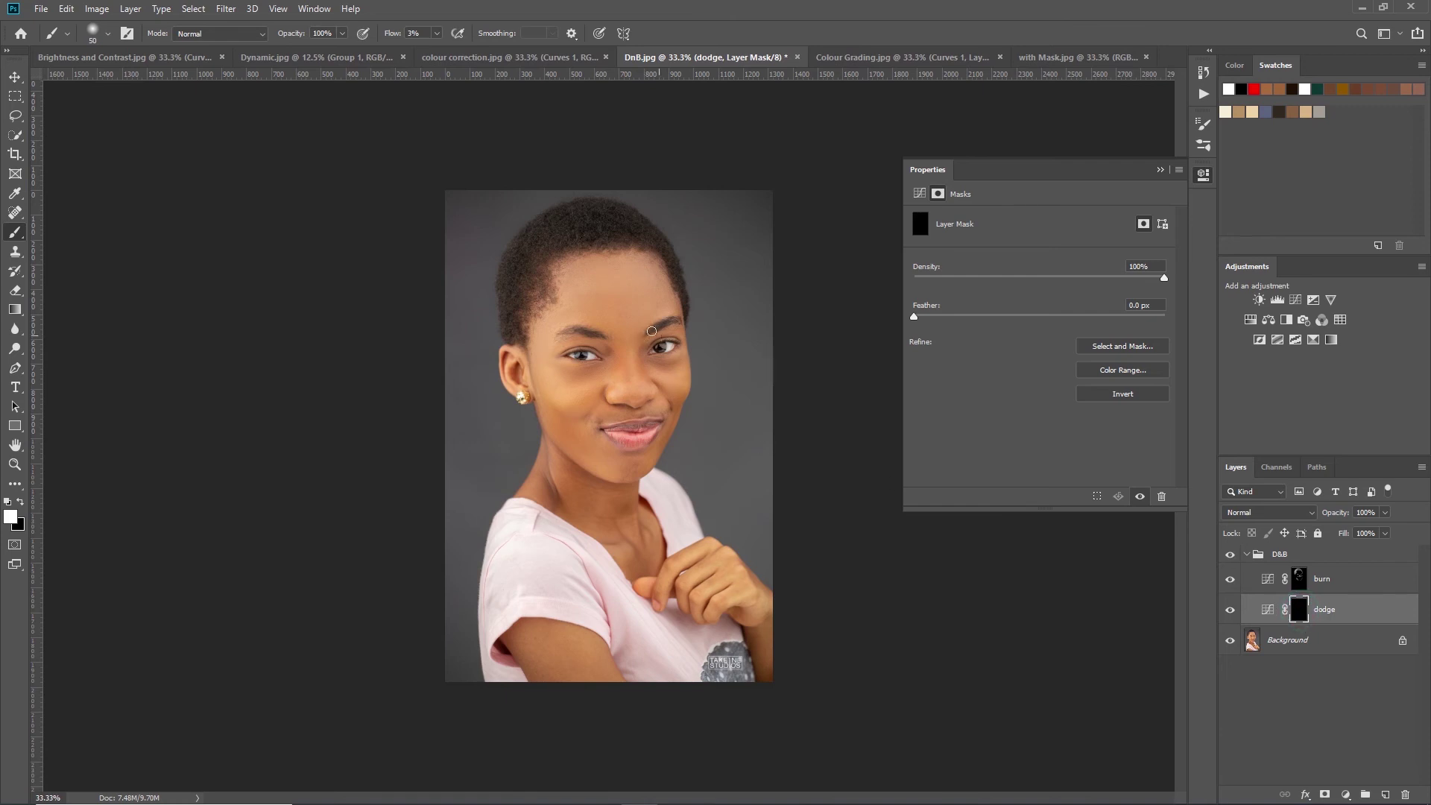
key("bracketright")
key("bracketright")
key("bracketright")
left_click(616, 287)
mouse_move(617, 287)
left_mouse_down()
mouse_move(630, 315)
mouse_move(600, 295)
mouse_move(622, 305)
mouse_move(632, 280)
mouse_move(647, 299)
mouse_move(632, 276)
mouse_move(598, 295)
mouse_move(627, 311)
mouse_move(611, 307)
mouse_move(624, 312)
mouse_move(590, 298)
mouse_move(593, 280)
mouse_move(629, 289)
left_mouse_up()
left_click(601, 288)
- With a smaller brush, dodge the nose bridge, the nose tip and the areas under both eyes
key("bracketleft")
key("bracketleft")
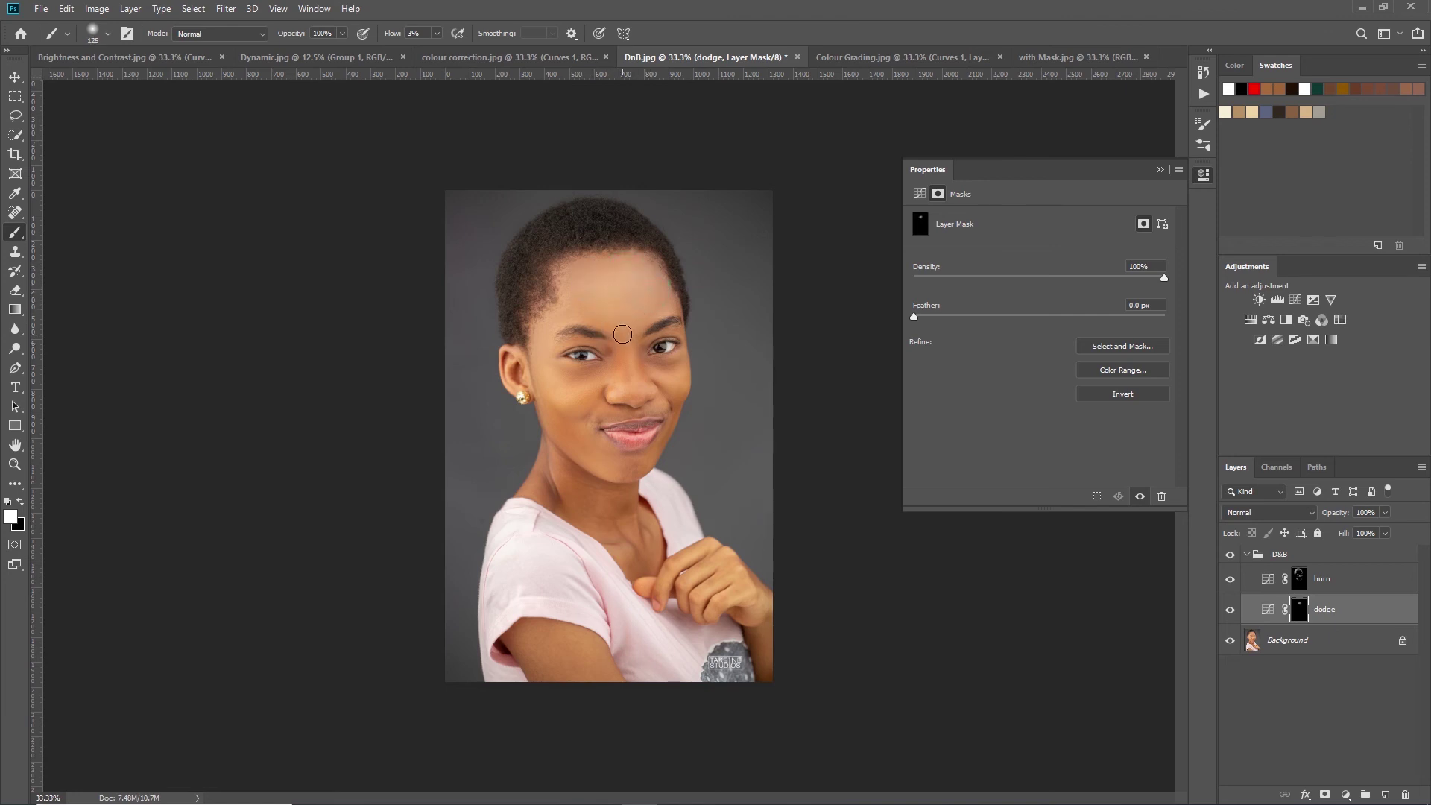
left_click_drag(630, 347, 627, 328)
left_click_drag(638, 395, 670, 364)
left_click(585, 371)
- Enlarge the brush to 100 and dodge the upper cheek on the earring side
key("bracketright")
key("bracketright")
key("bracketright")
left_click(565, 374)
left_click(551, 371)
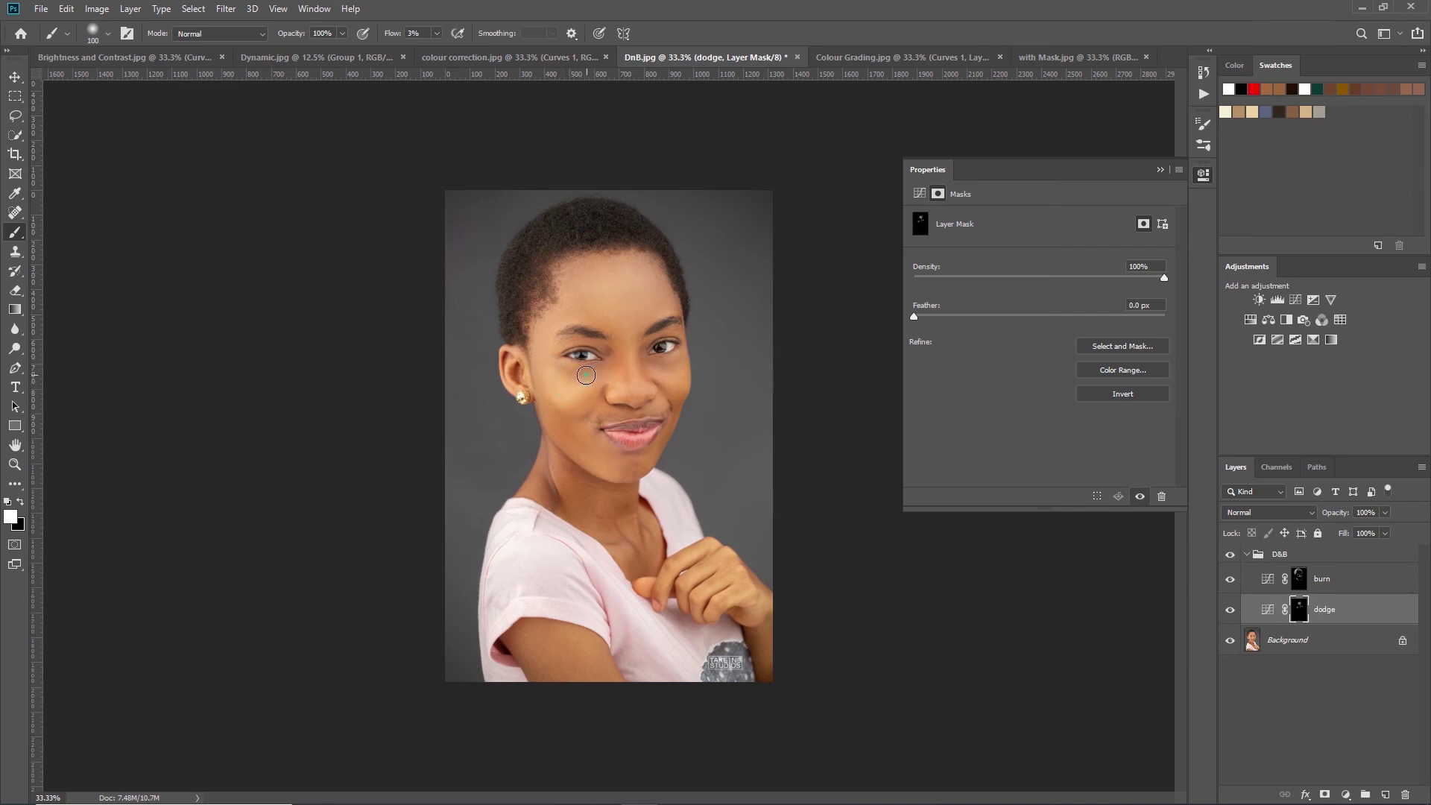
- Dodge the far cheek and the chin, and brighten the lower lip with a brush size of 45
mouse_move(661, 370)
left_mouse_down()
mouse_move(655, 353)
mouse_move(684, 360)
left_mouse_up()
left_click(679, 395)
left_click(644, 456)
key("bracketleft")
key("bracketleft")
key("bracketleft")
mouse_move(651, 433)
left_mouse_down()
mouse_move(611, 434)
mouse_move(647, 427)
mouse_move(628, 434)
left_mouse_up()
- Collapse the D&B group and compare the portrait with the group hidden and shown
left_click(1247, 555)
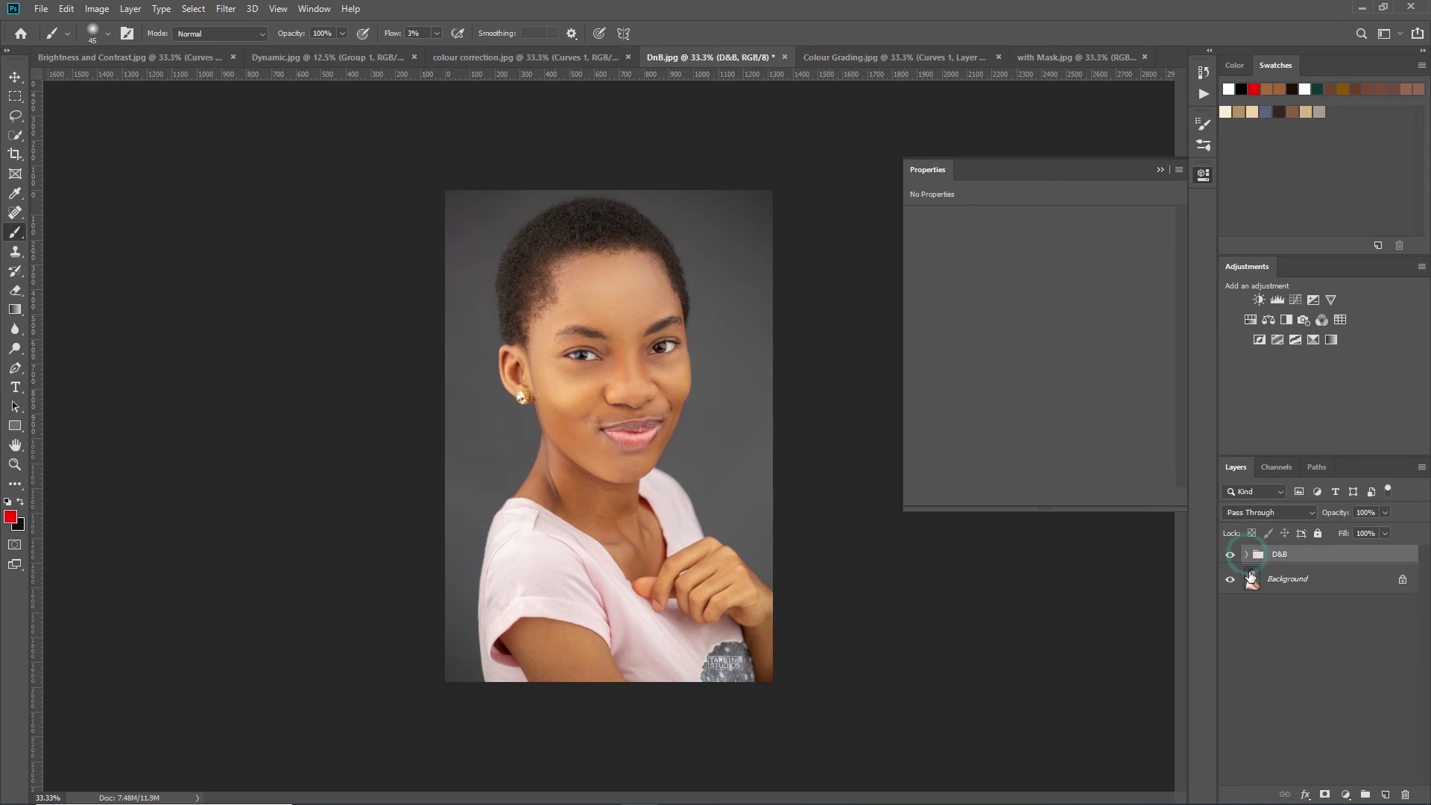
left_click(1231, 556)
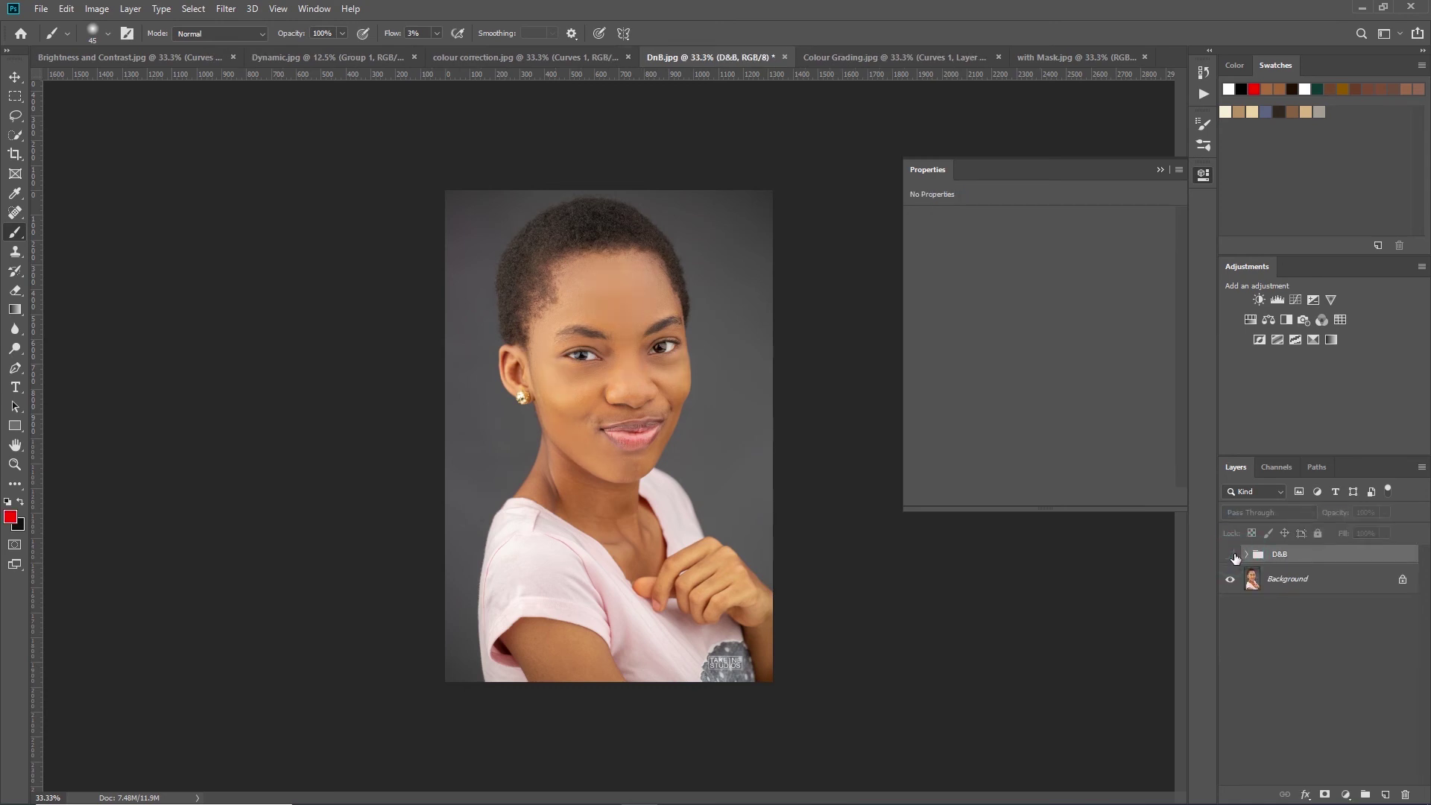
left_click(1231, 555)
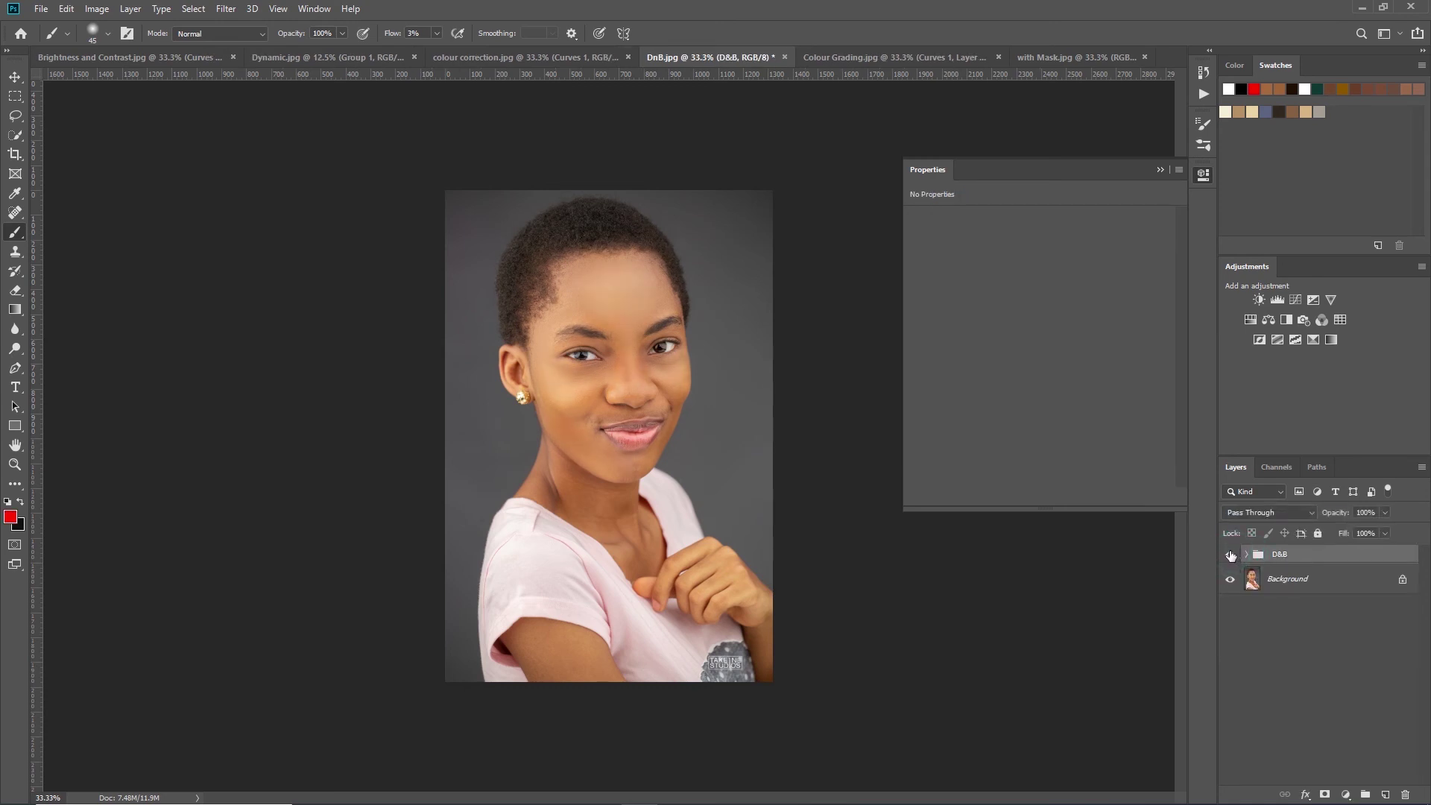
left_click(1231, 555)
left_click(1230, 556)
left_click(1231, 557)
left_click(1233, 556)
left_click(1232, 556)
left_click(1234, 558)
left_click(1232, 556)
left_click(1232, 557)
left_click(1232, 556)
left_click(1232, 556)
- Expand the D&B group and set the dodge layer's opacity to 50%
left_click(1246, 555)
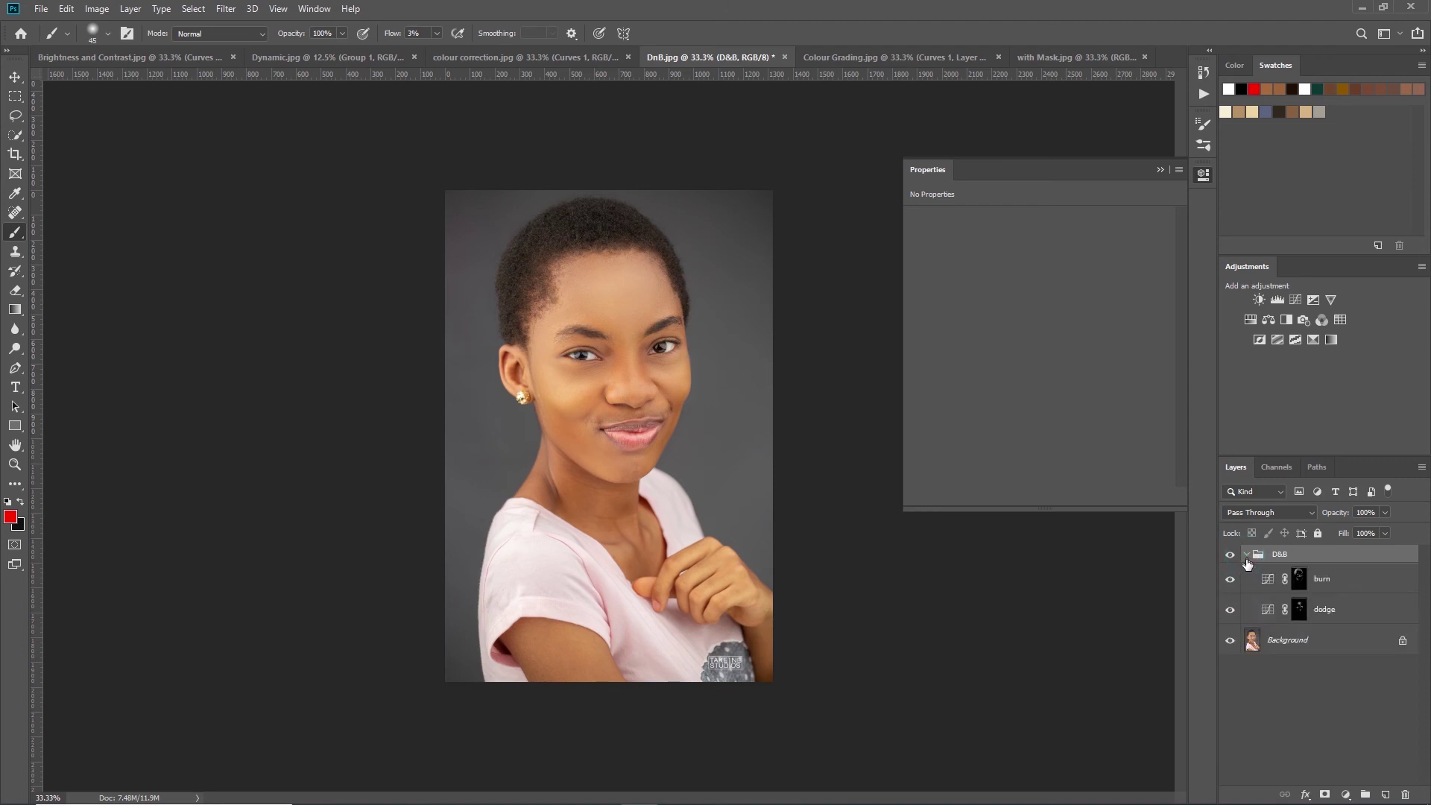
left_click(1367, 615)
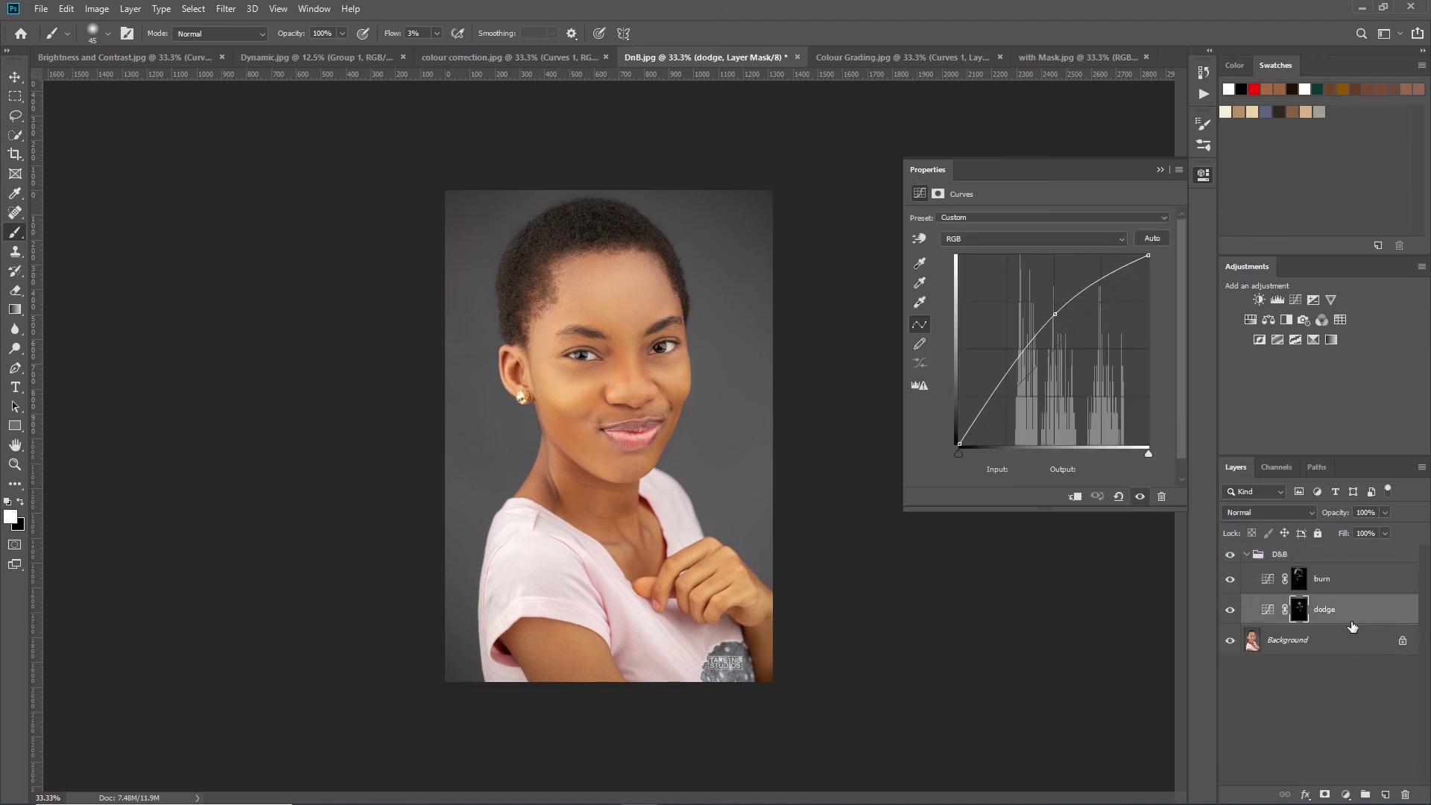
left_click(1377, 511)
type("50")
- Select the D&B group and set its opacity to 70%
left_click(1242, 555)
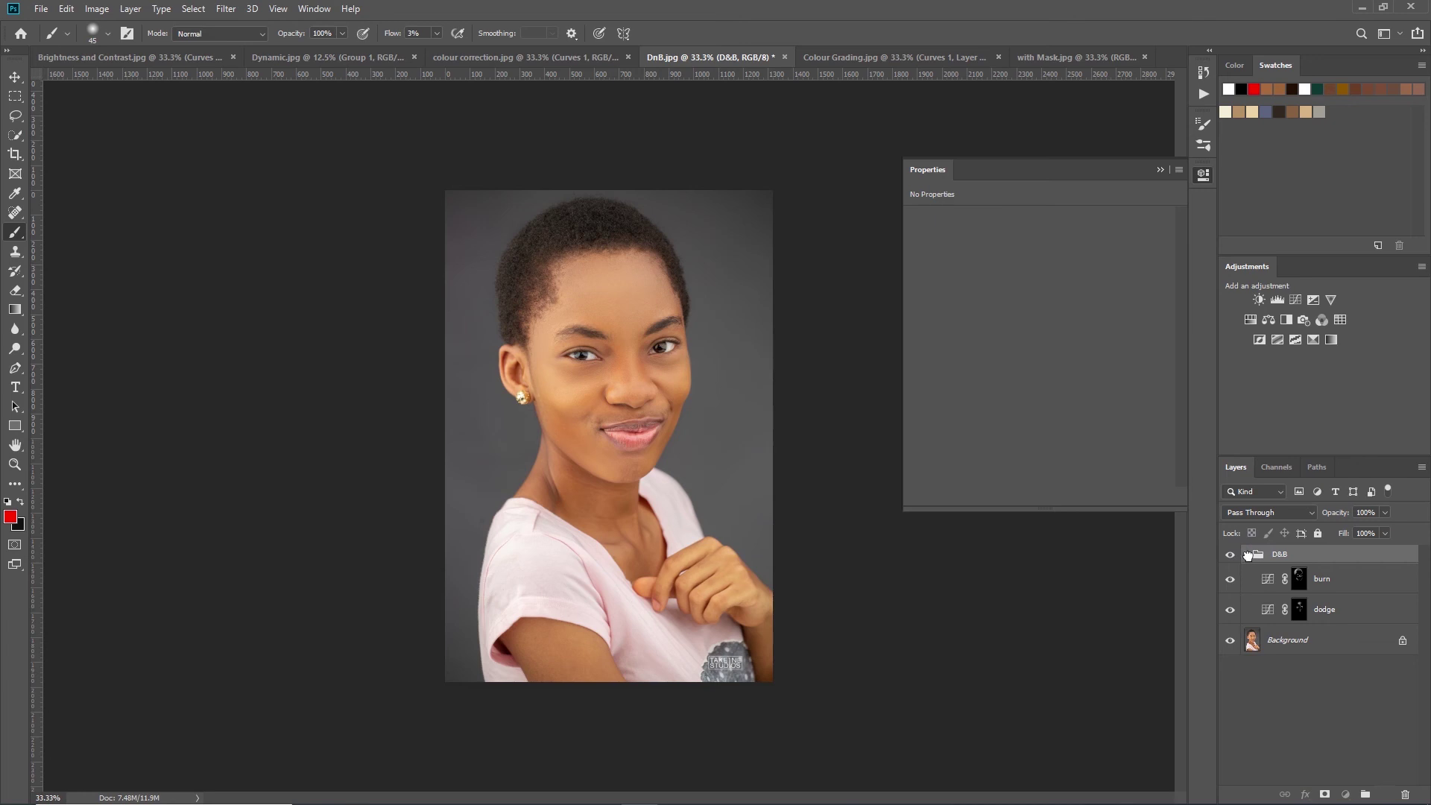
left_click(1370, 512)
type("70")
- Compare the portrait with the D&B group hidden and shown, leaving the group visible, collapsed and deselected
left_click(1230, 554)
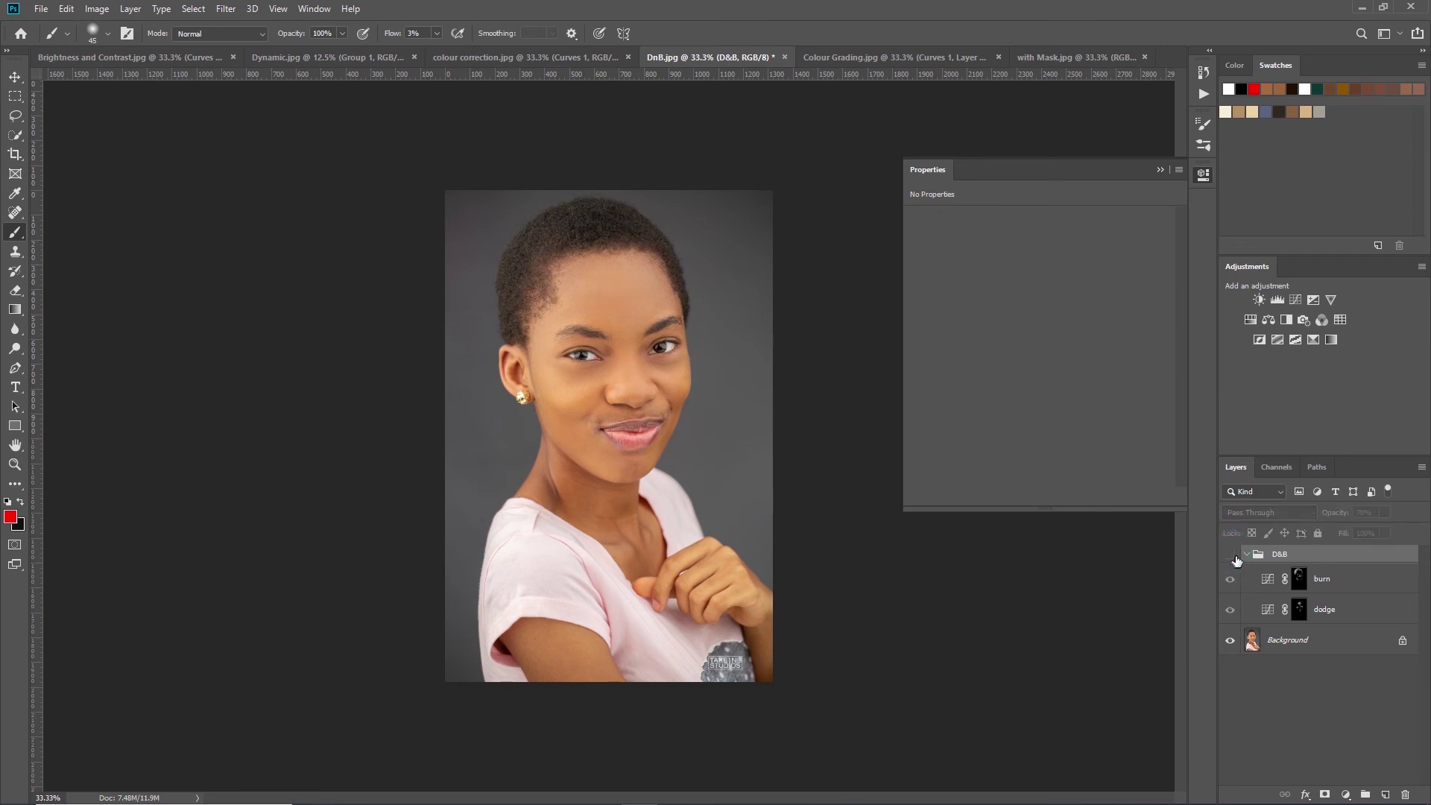
left_click(1231, 555)
left_click(1230, 555)
left_click(1230, 556)
left_click(1230, 555)
left_click(1230, 555)
left_click(1231, 555)
left_click(1231, 555)
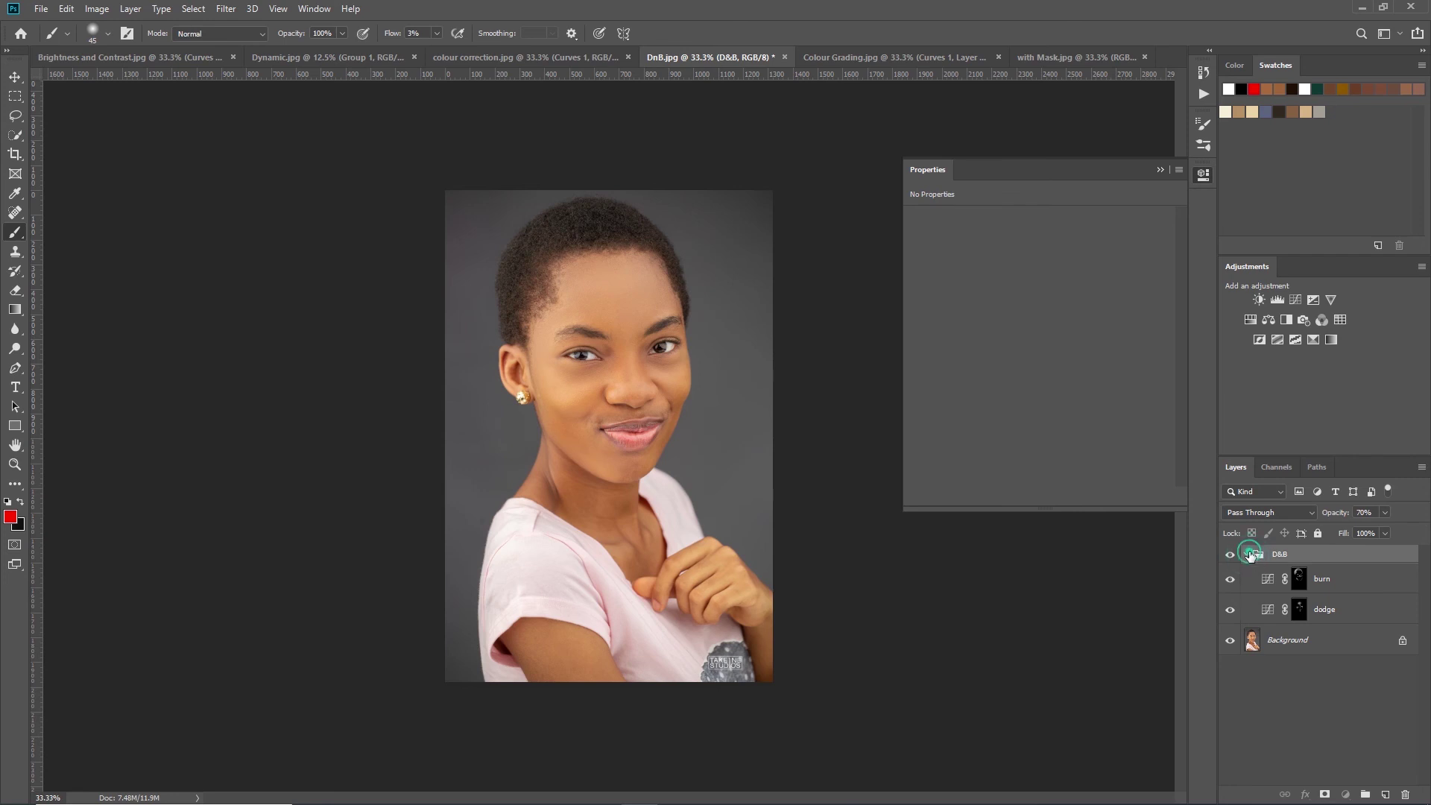
left_click(1246, 555)
left_click(1324, 631)
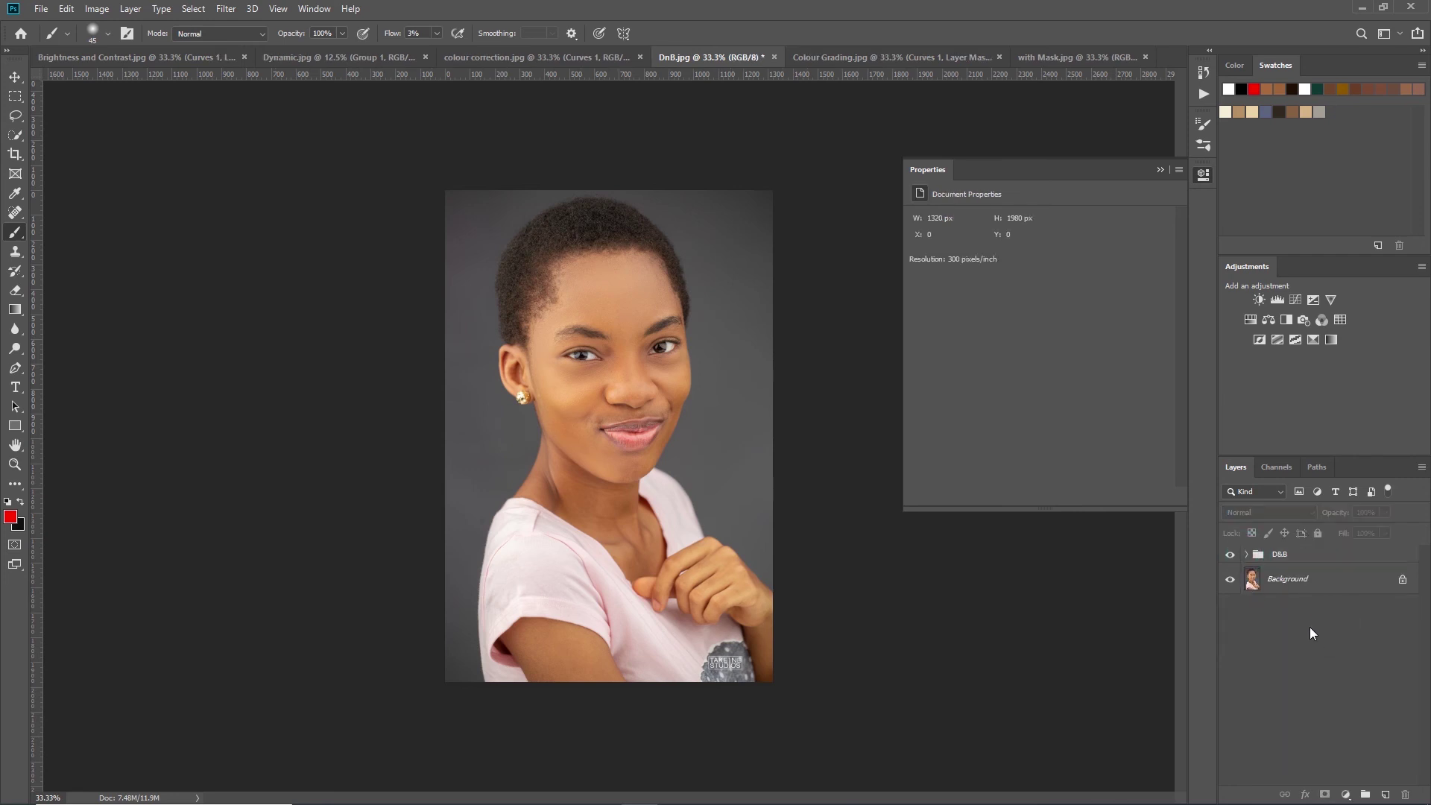